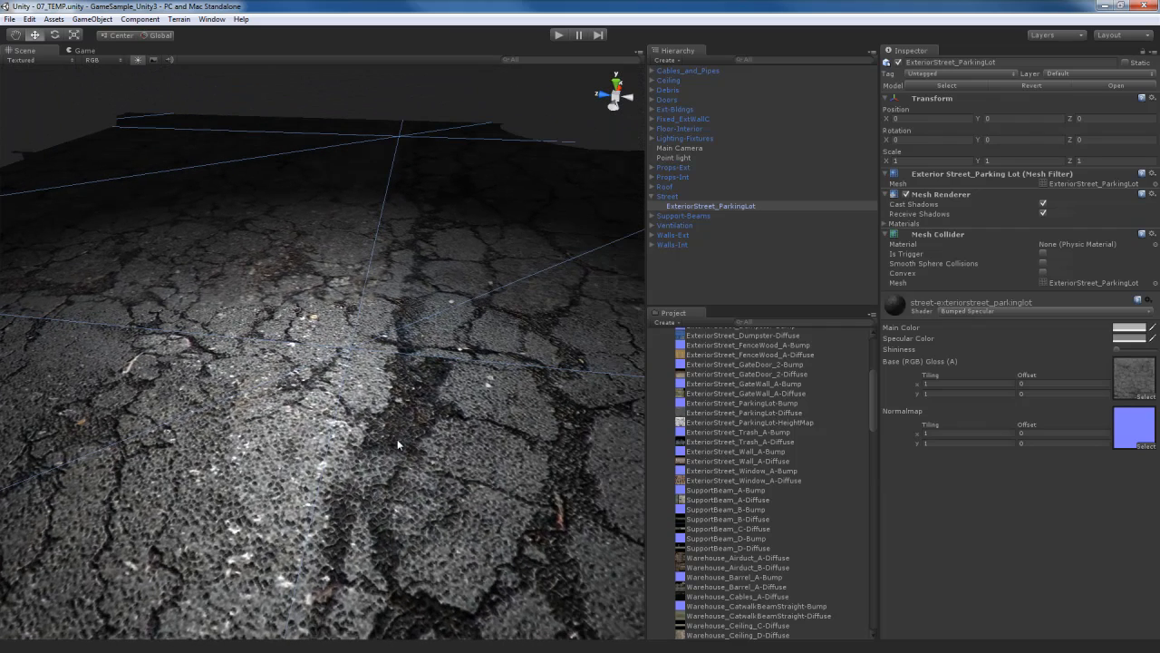
- Change the shader of the ExteriorStreet_ParkingLot material from Bumped Specular to Parallax Specular
alt+drag(409, 434, 425, 433)
alt+scroll(426, 437, down, 3)
alt+scroll(426, 438, up, 3)
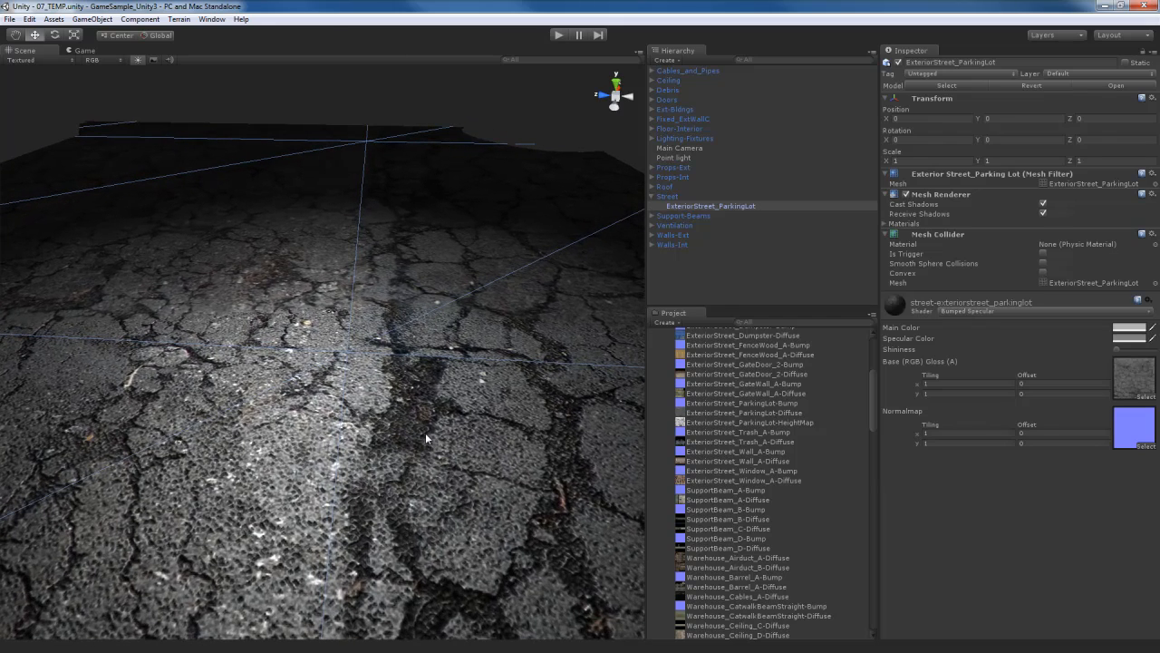
alt+drag(425, 432, 426, 447)
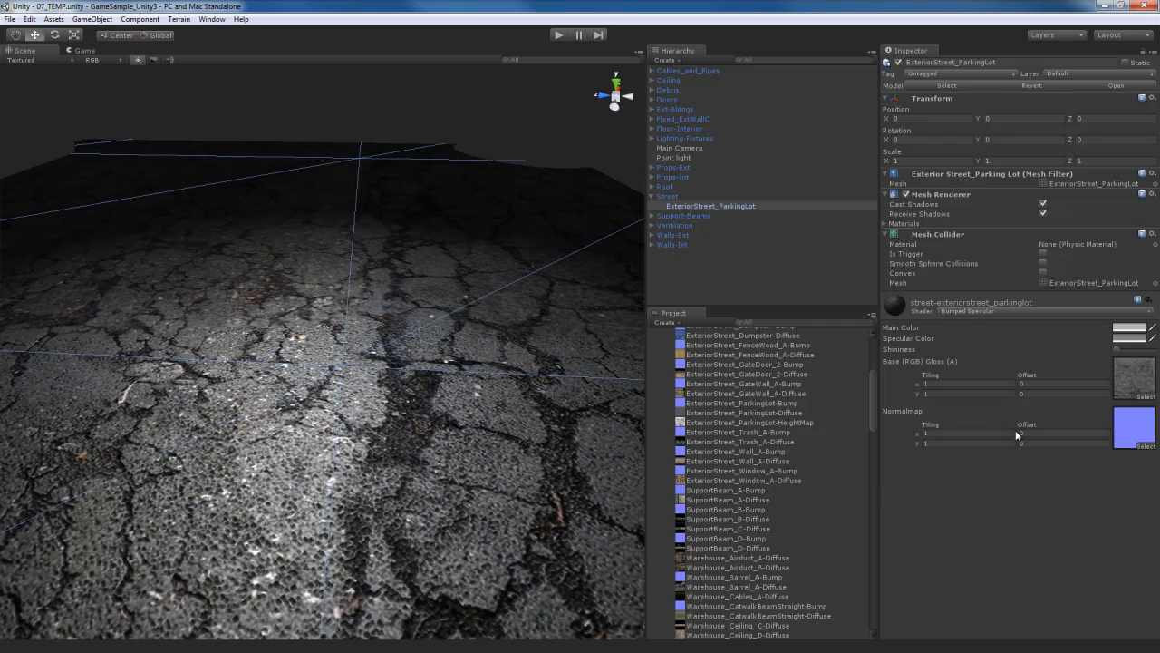
click(1022, 312)
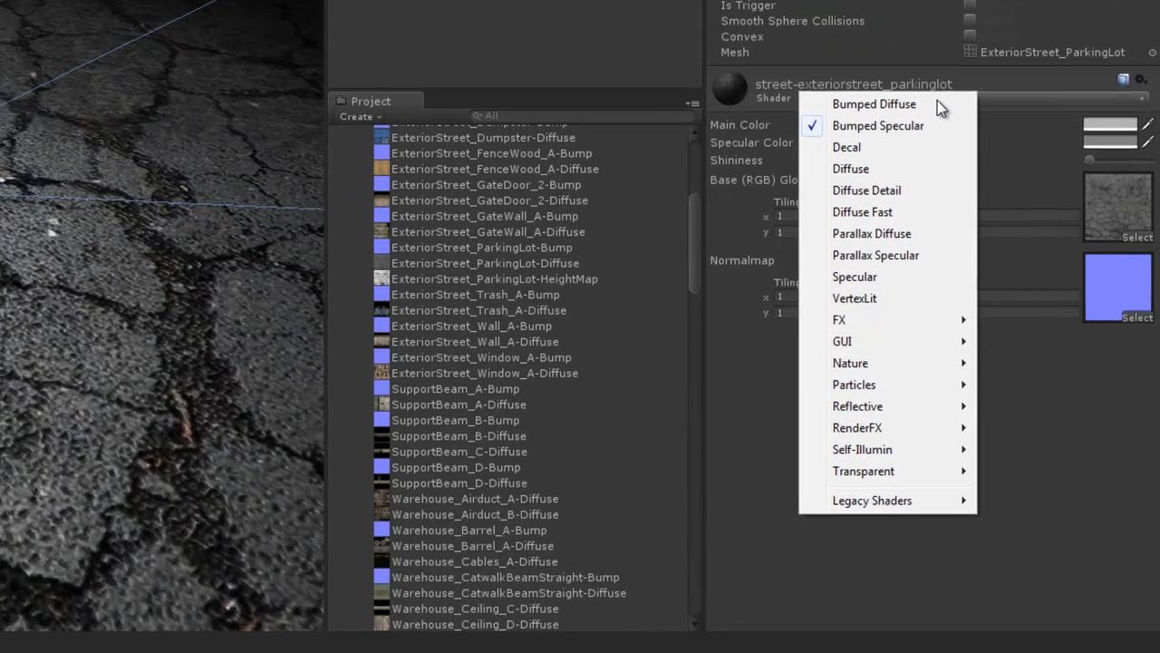
click(905, 250)
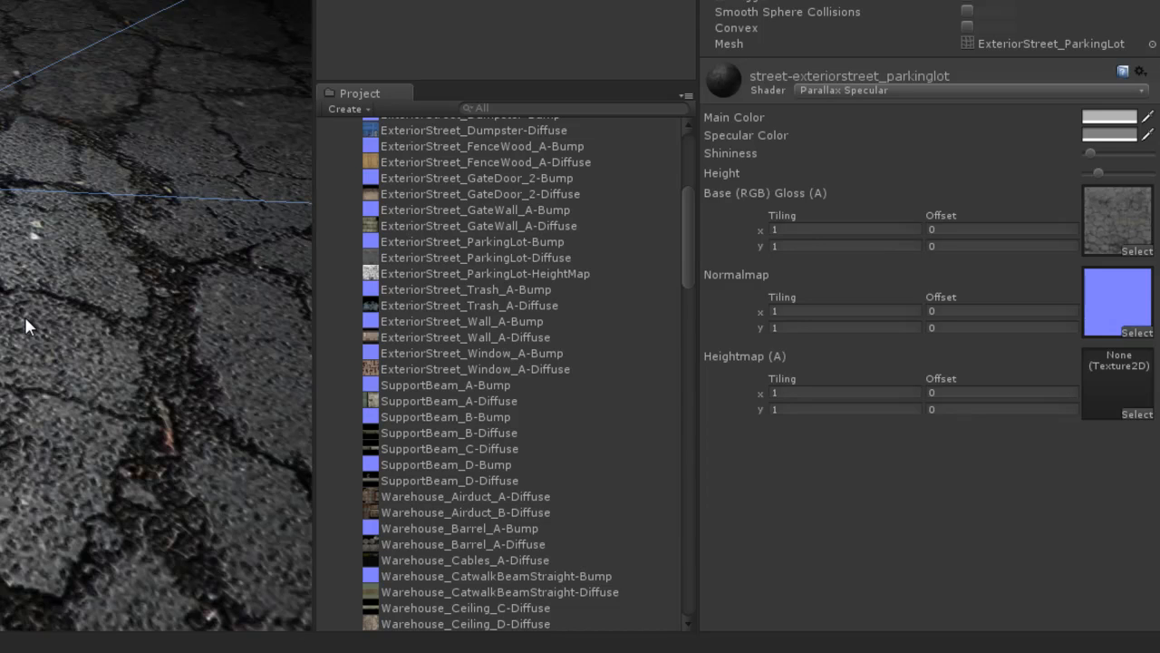
- Assign the ExteriorStreet_ParkingLot-HeightMap texture as the parking lot material's heightmap
scroll(14, 318, up, 4)
scroll(50, 321, up, 4)
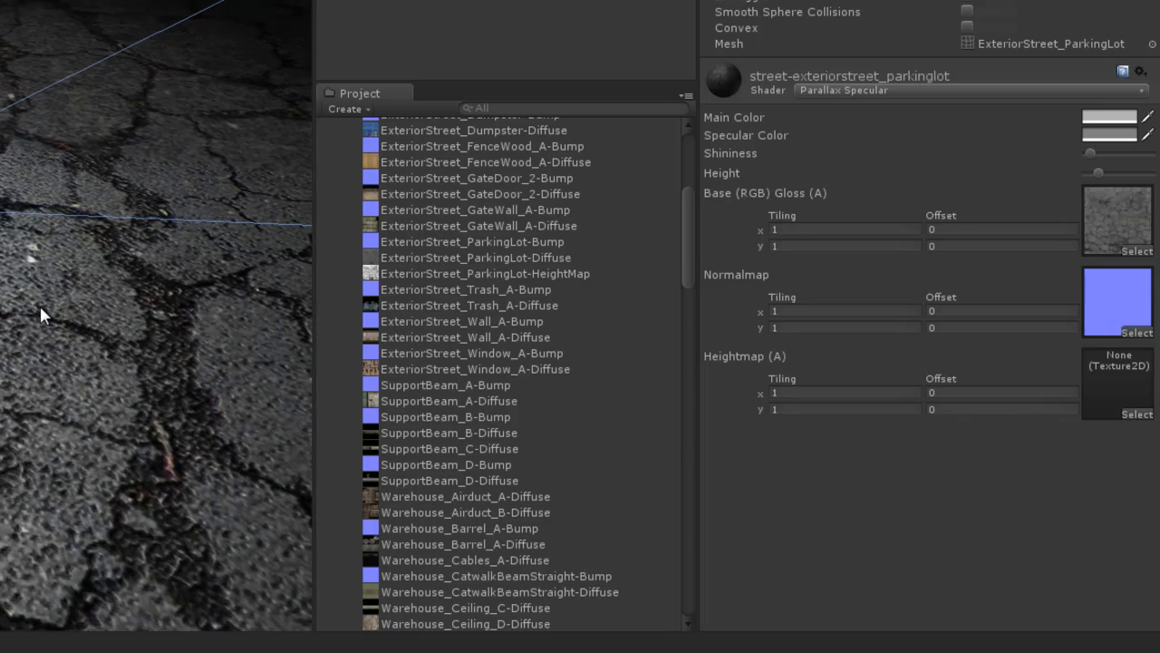
scroll(39, 302, up, 2)
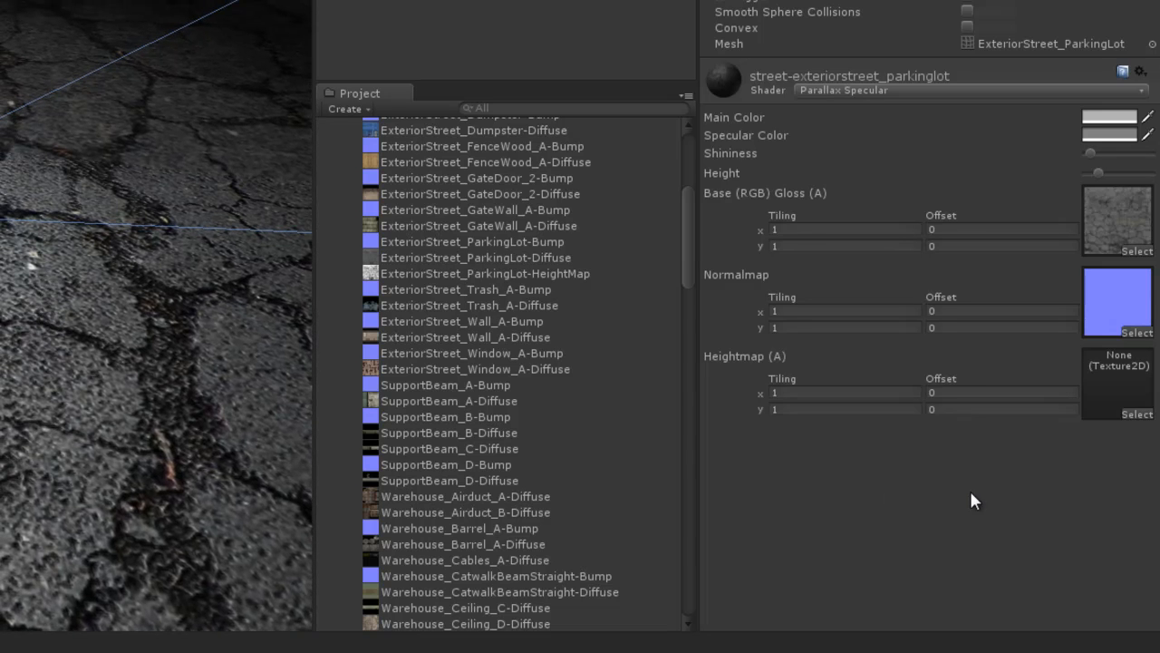
click(1138, 417)
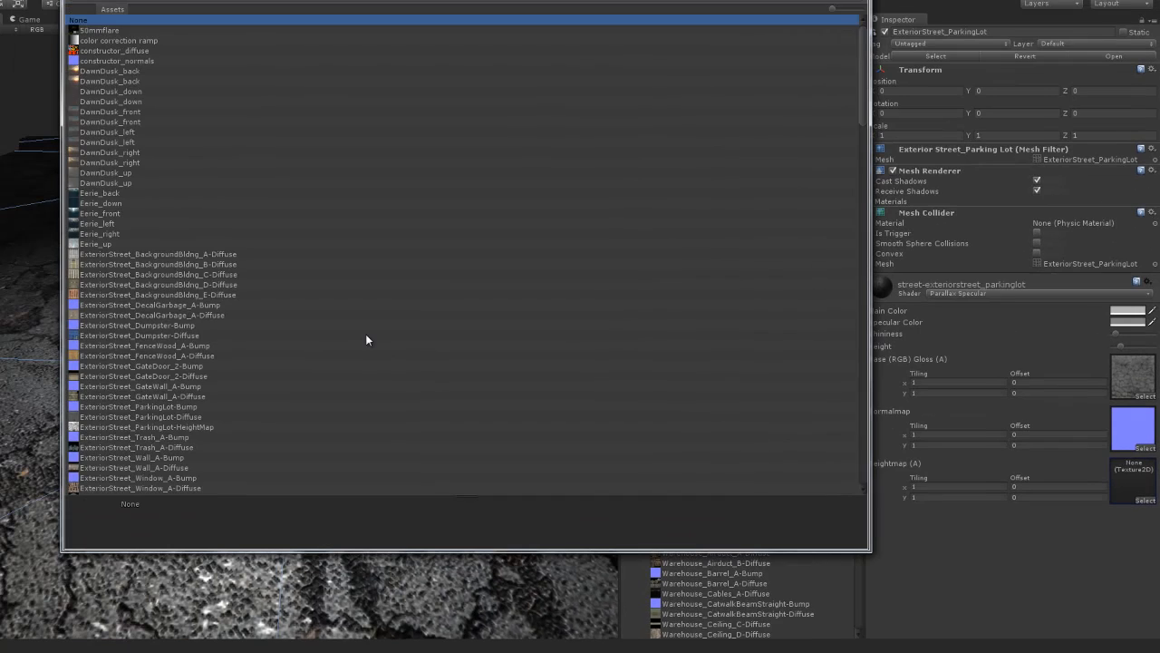
scroll(263, 399, down, 3)
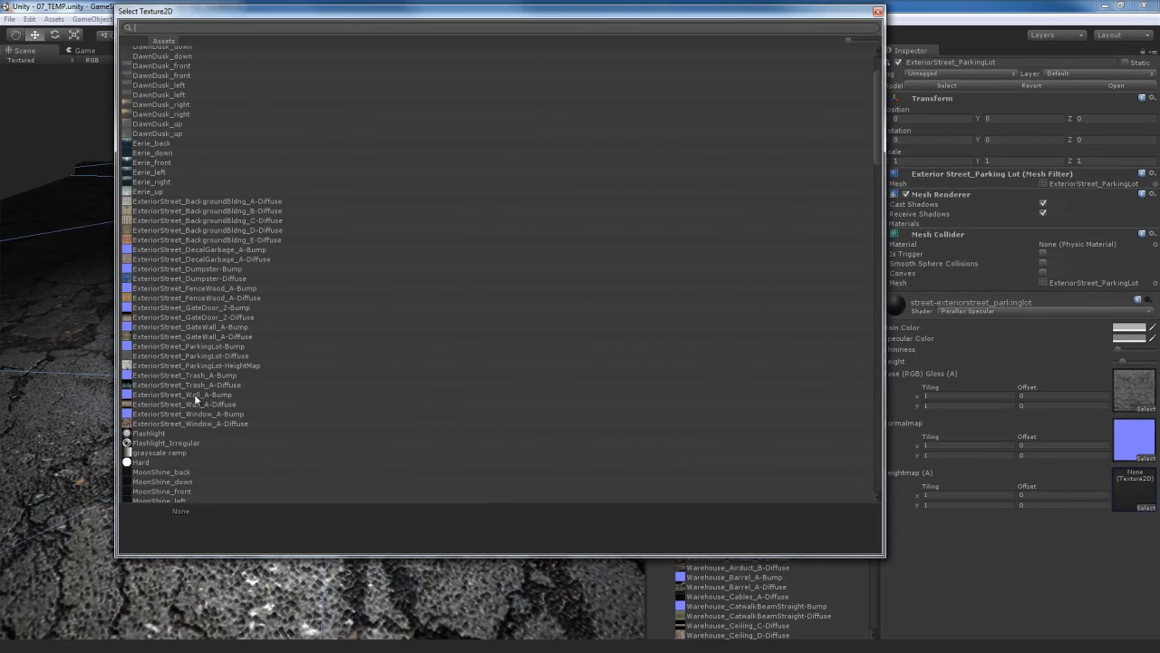
click(212, 346)
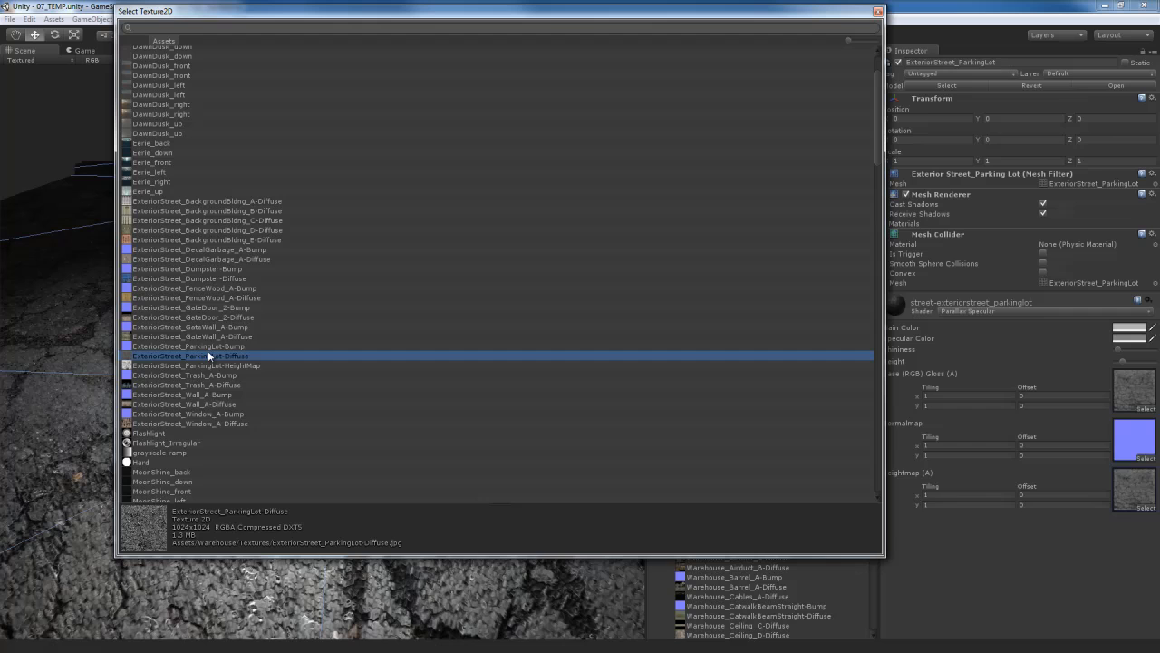
click(232, 356)
click(240, 367)
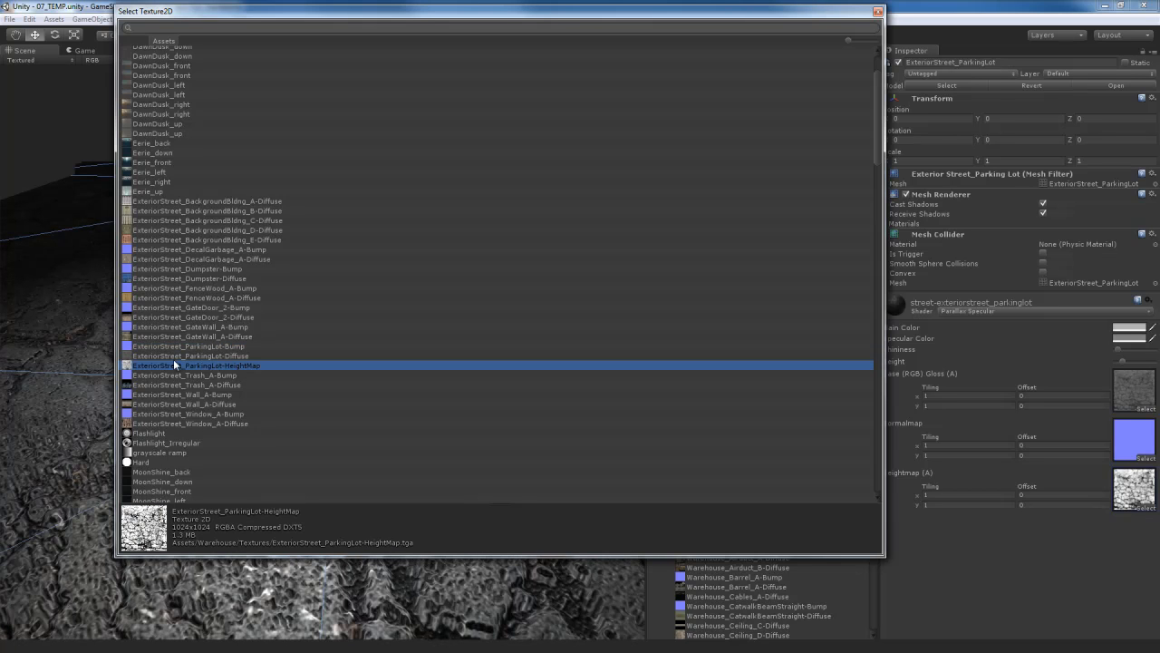
double_click(246, 365)
right_drag(503, 464, 450, 431)
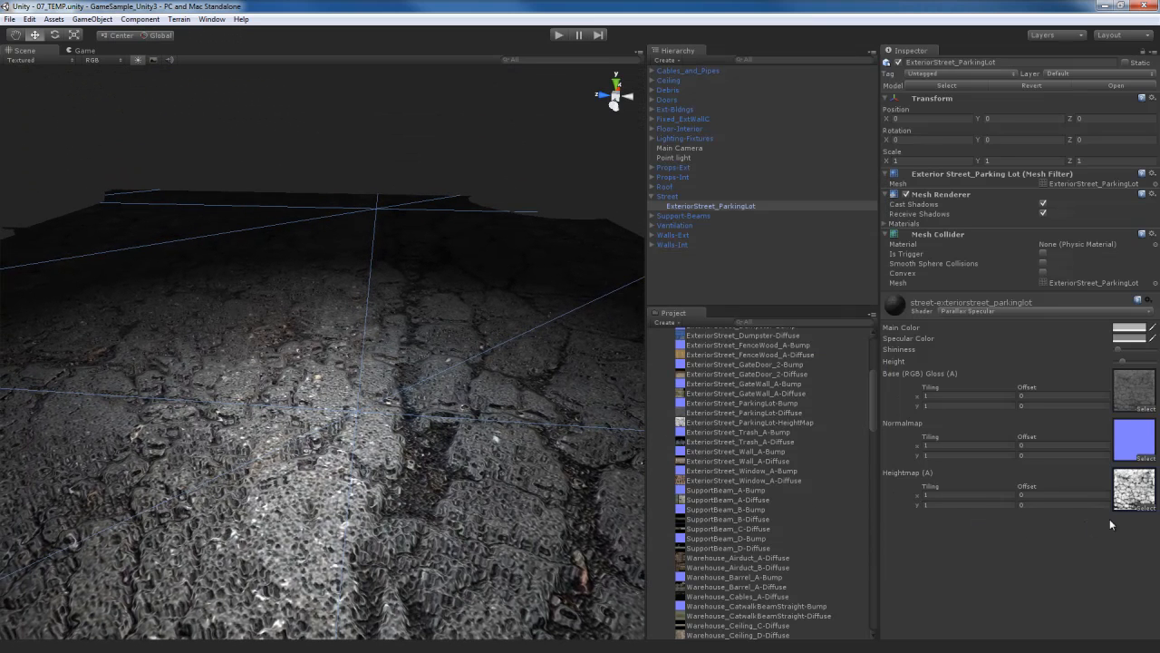
- Locate the parking lot's heightmap texture, compare its color and alpha channels in the preview, and reselect the parking lot mesh
click(1146, 492)
click(758, 420)
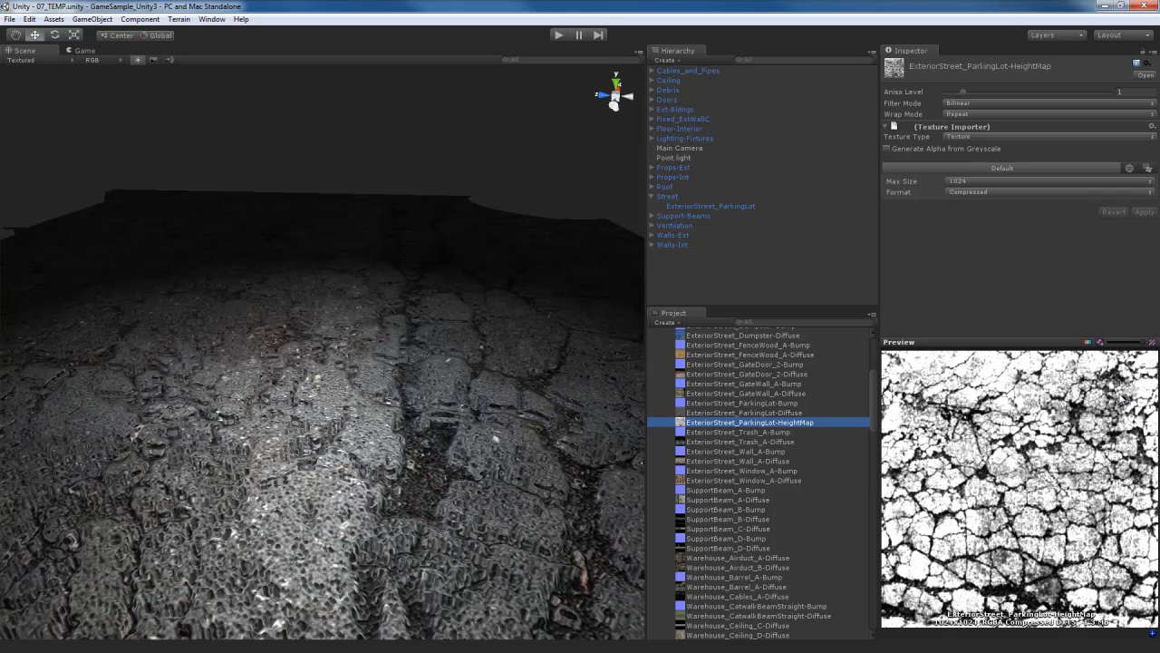
click(1090, 343)
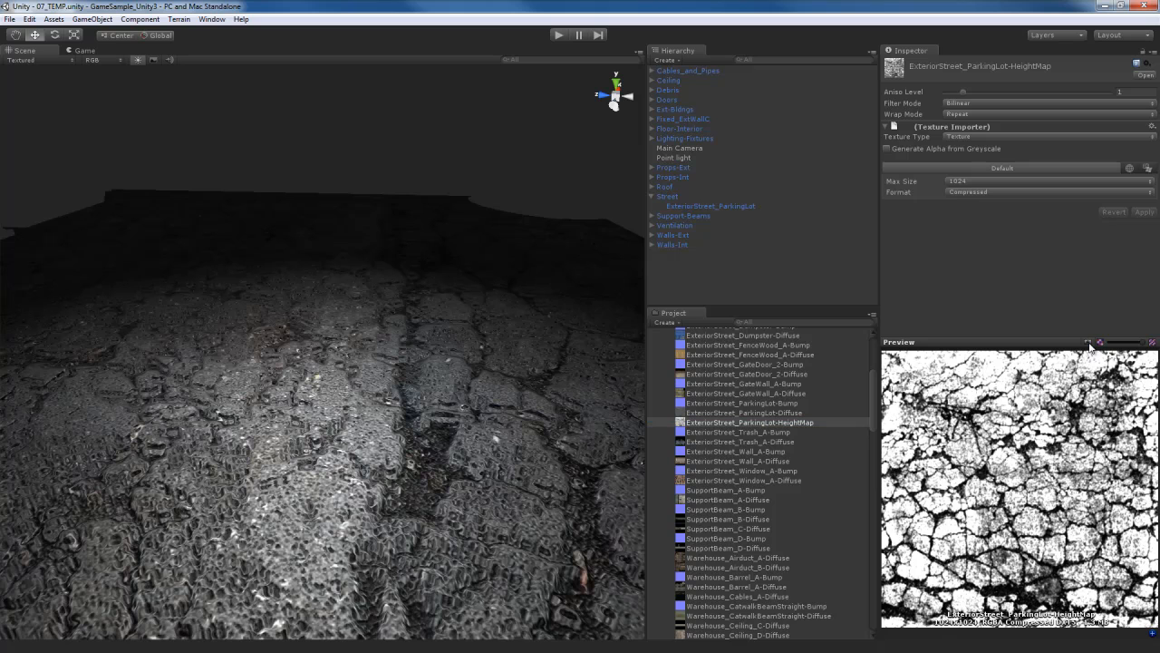
click(1090, 345)
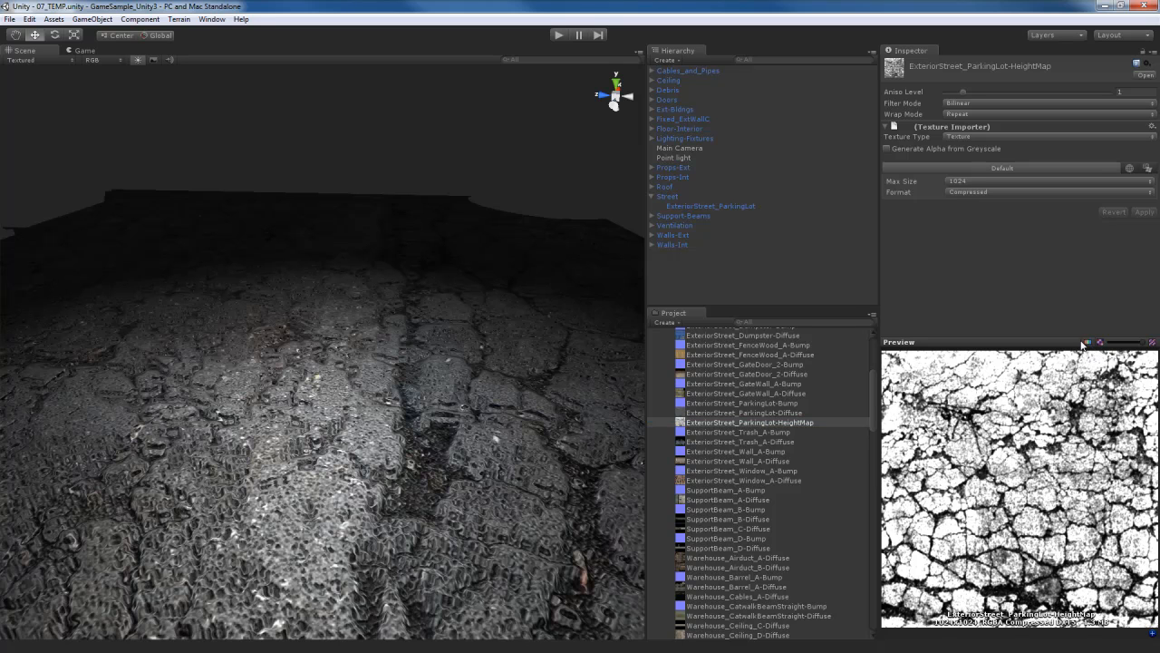
click(1089, 345)
click(1089, 345)
click(456, 471)
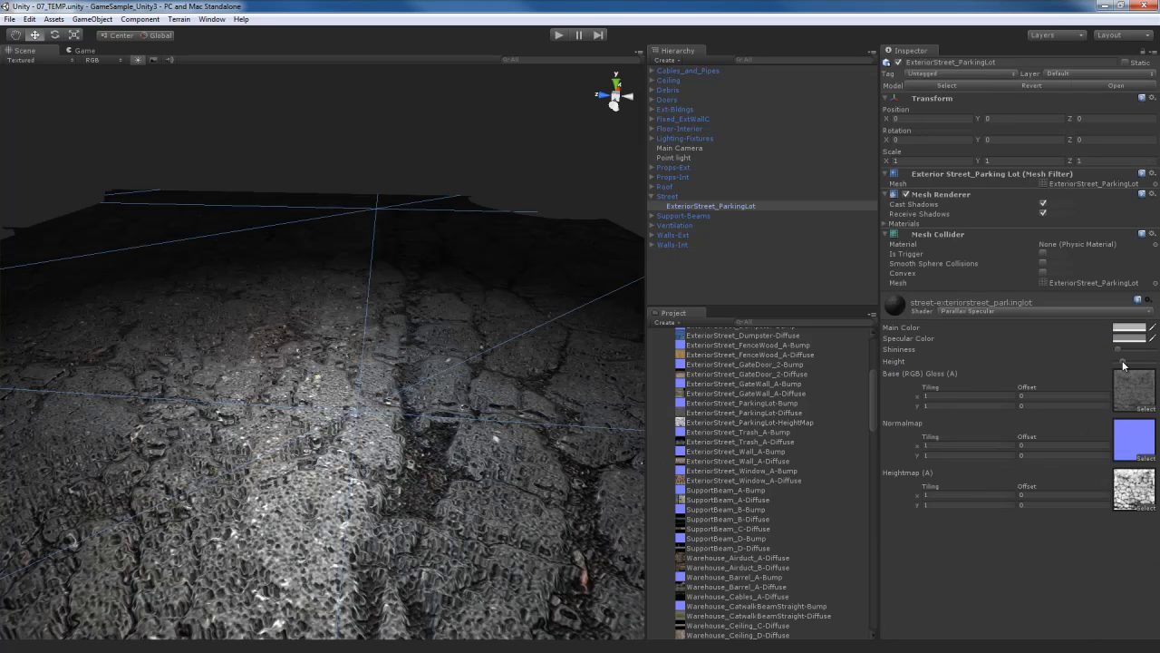
- Raise the parking lot material's parallax Height to its maximum and examine the surface from several angles
drag(1124, 363, 1159, 364)
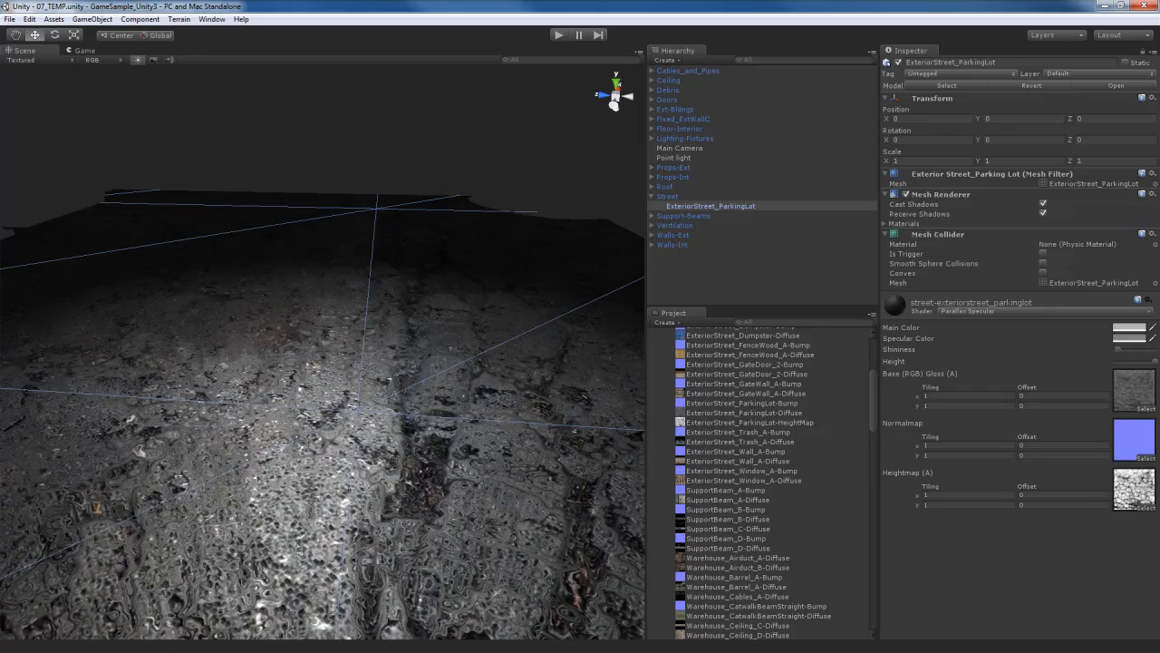
alt+drag(467, 506, 444, 481)
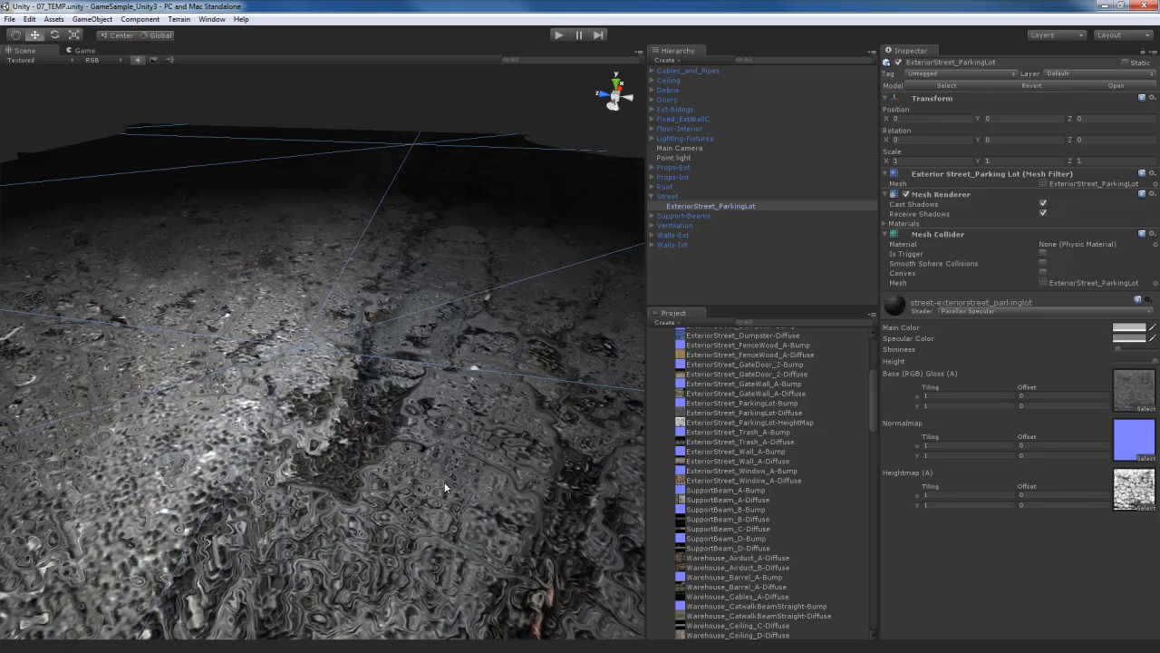
right_drag(480, 474, 475, 472)
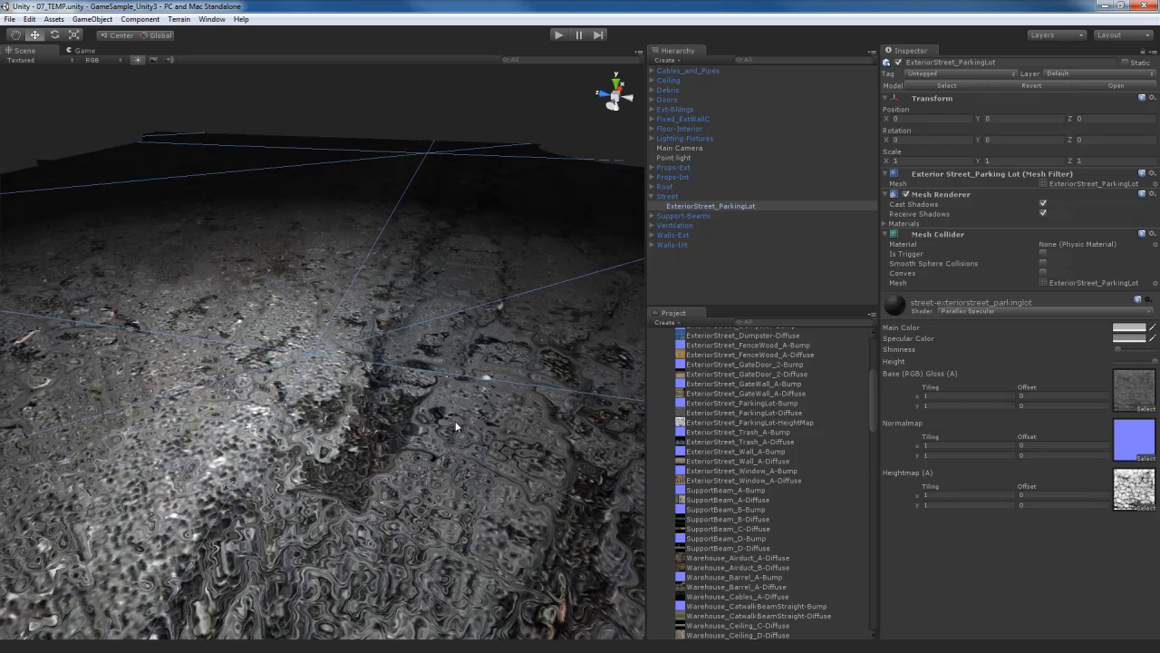
mouse_move(495, 451)
alt+mouse_down()
mouse_move(487, 472)
mouse_move(498, 435)
alt+mouse_up()
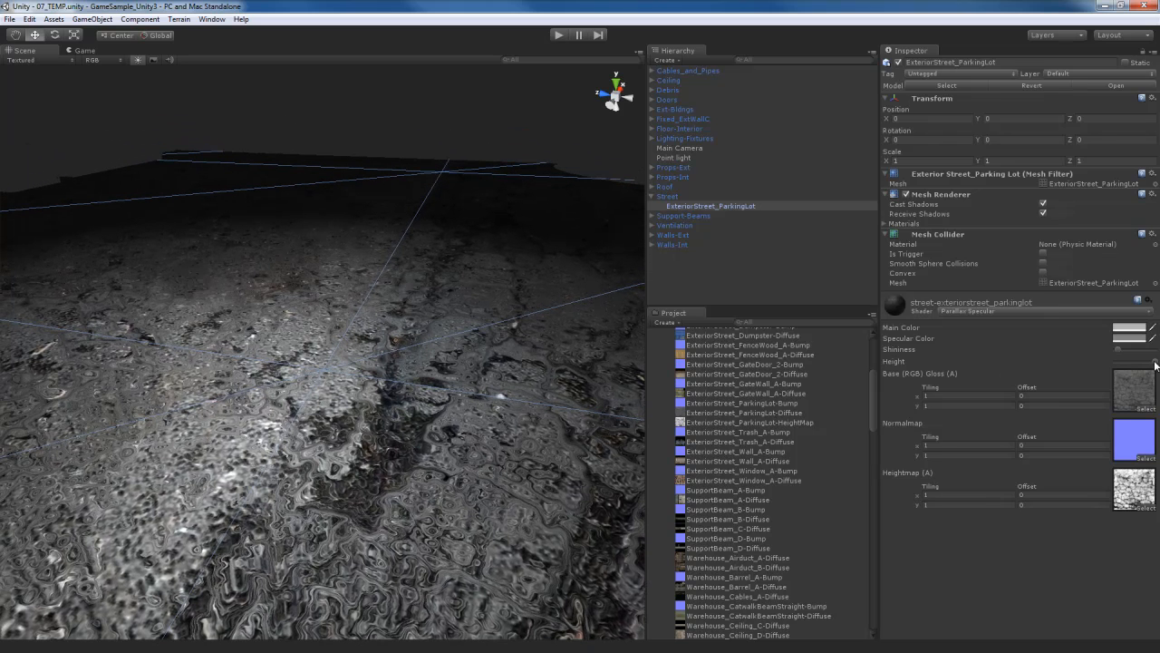
mouse_move(511, 428)
alt+mouse_down()
mouse_move(573, 435)
mouse_move(507, 422)
mouse_move(501, 469)
mouse_move(510, 423)
alt+mouse_up()
- Lower the parking lot material's parallax Height to near its minimum and frame the mesh in the scene
drag(1135, 363, 1110, 367)
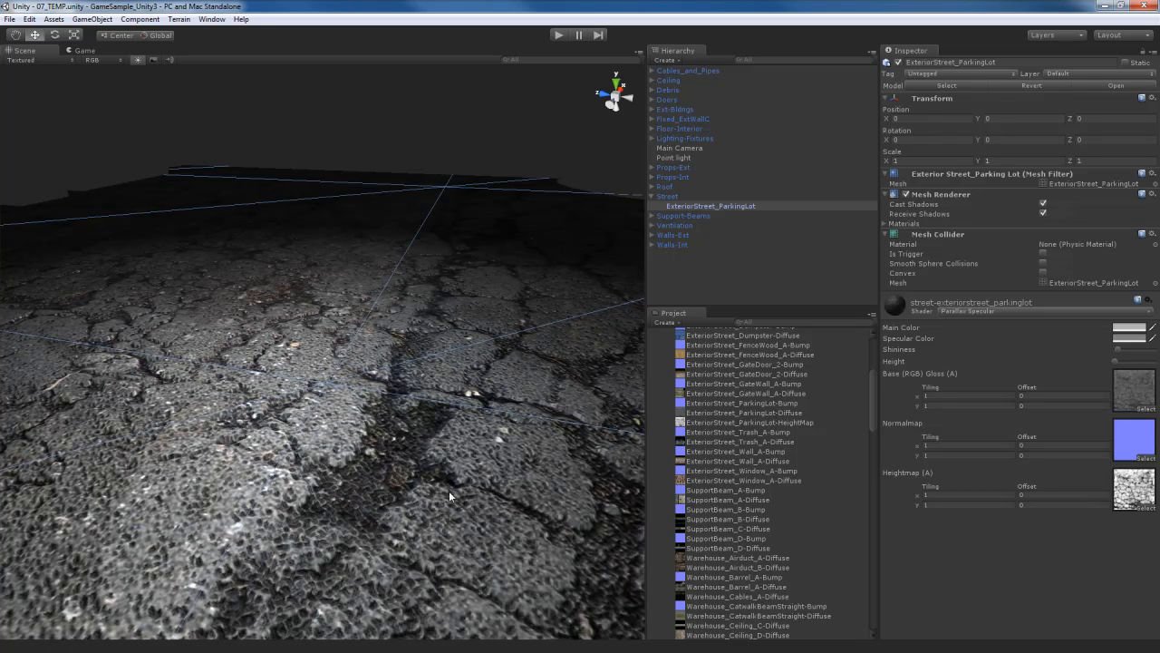
alt+drag(449, 491, 375, 479)
key(w)
key(f)
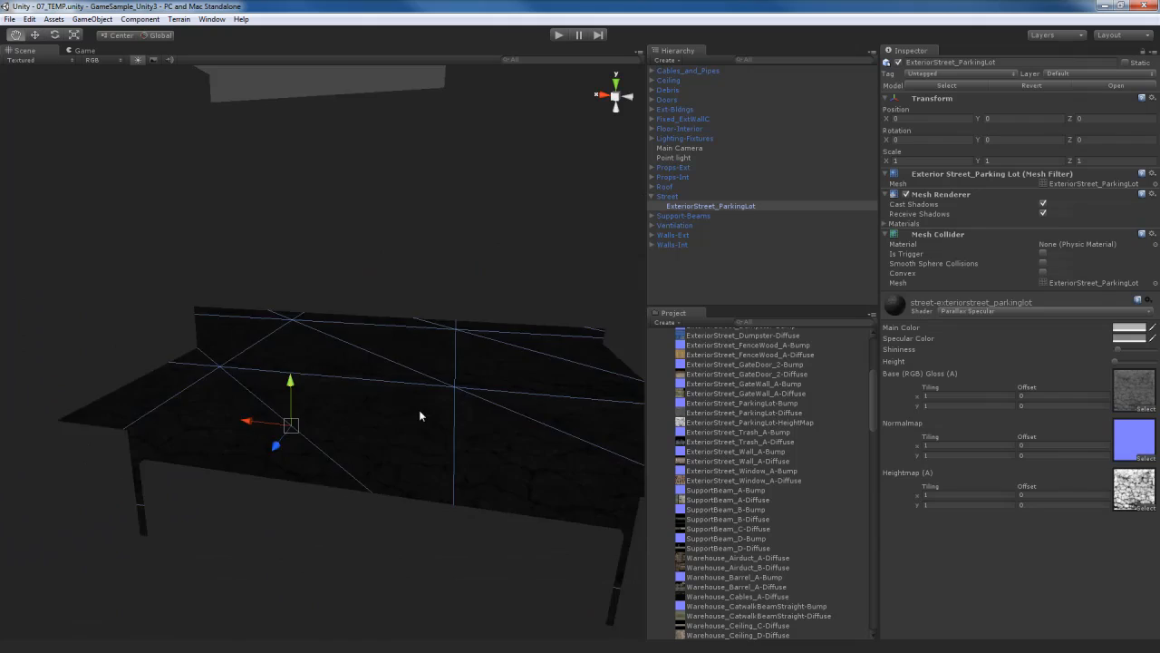
- Duplicate the point light above the parking lot and move the copy across the lot to another exterior area
alt+drag(454, 383, 359, 434)
scroll(359, 435, down, 4)
click(318, 381)
alt+drag(319, 383, 412, 421)
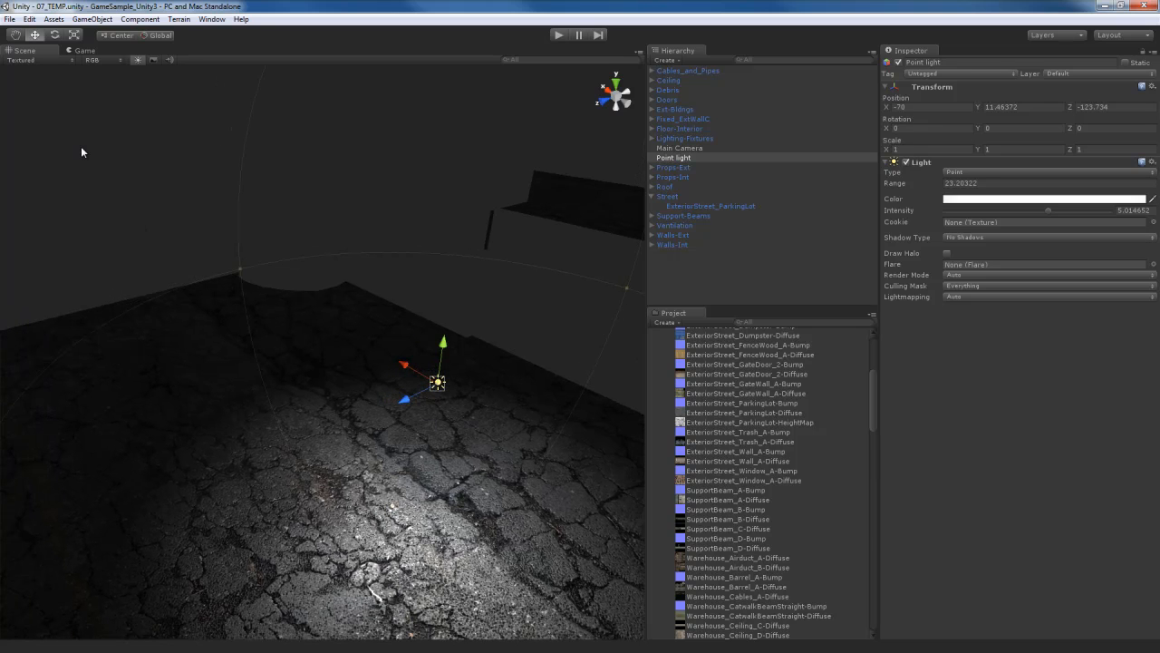
click(30, 19)
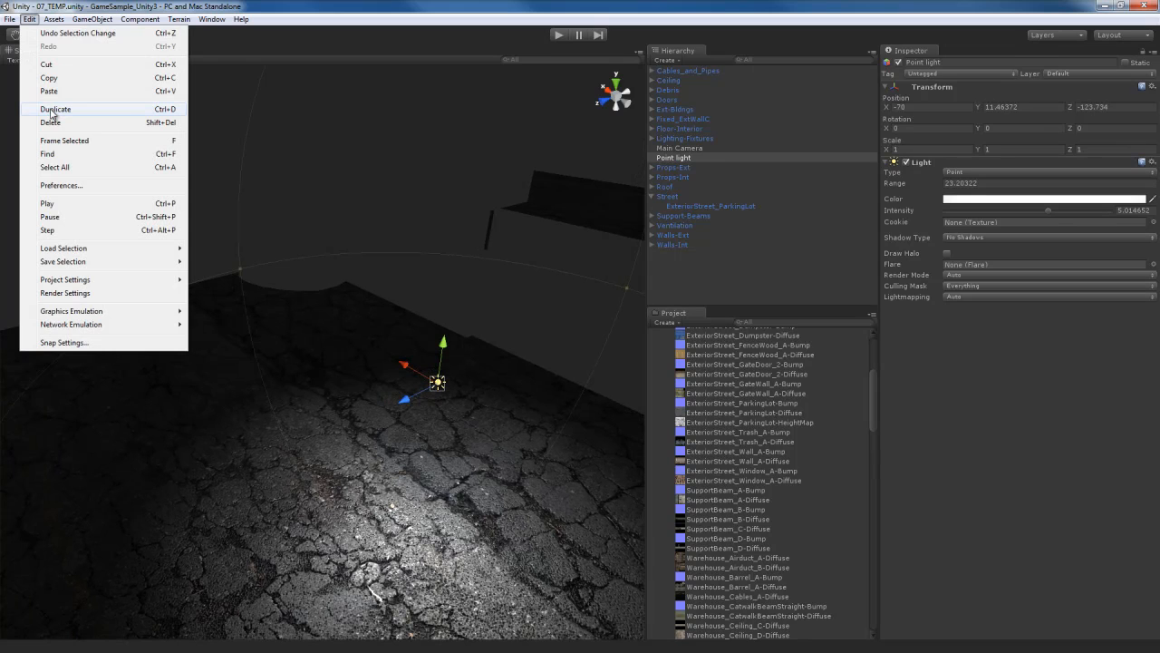
click(174, 110)
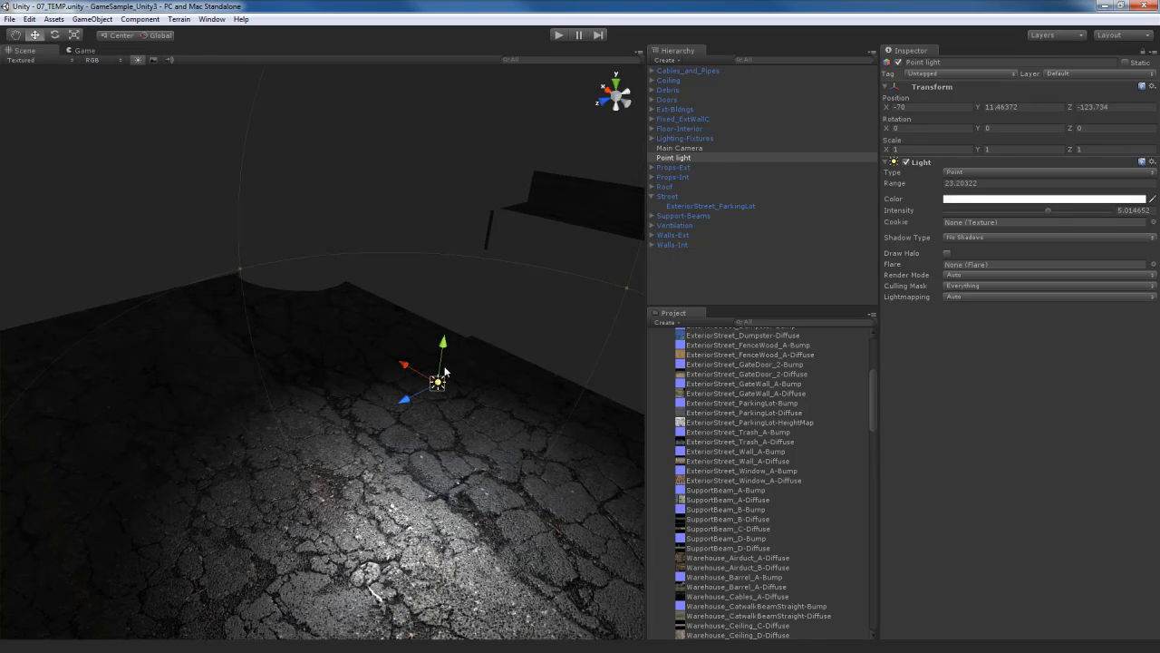
right_drag(486, 362, 481, 364)
key(ctrl+d)
drag(410, 363, 180, 239)
right_drag(426, 287, 304, 298)
alt+drag(303, 297, 319, 272)
drag(345, 232, 241, 342)
- Create three more copies of the point light and spread them around the exterior walls and props
key(ctrl+d)
key(ctrl+d)
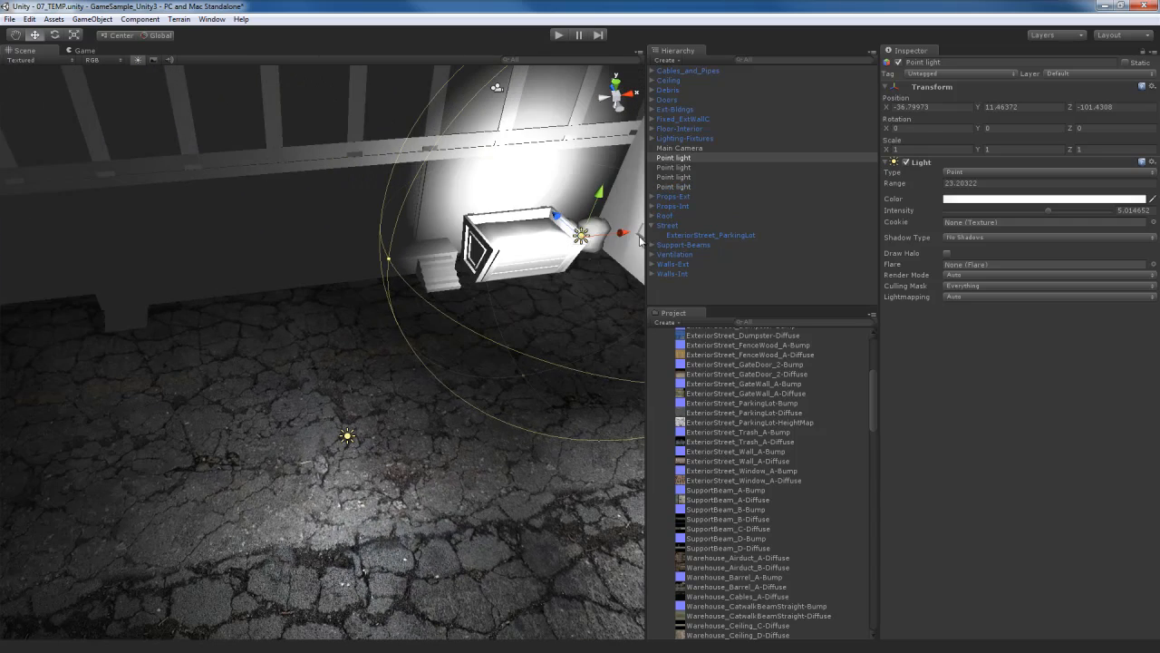
drag(622, 233, 342, 332)
key(ctrl+d)
drag(540, 284, 396, 387)
- Assign the ExteriorStreet_GateWall_A-Diffuse texture as the base texture of the ExteriorStreet_GateWall_A material
click(382, 342)
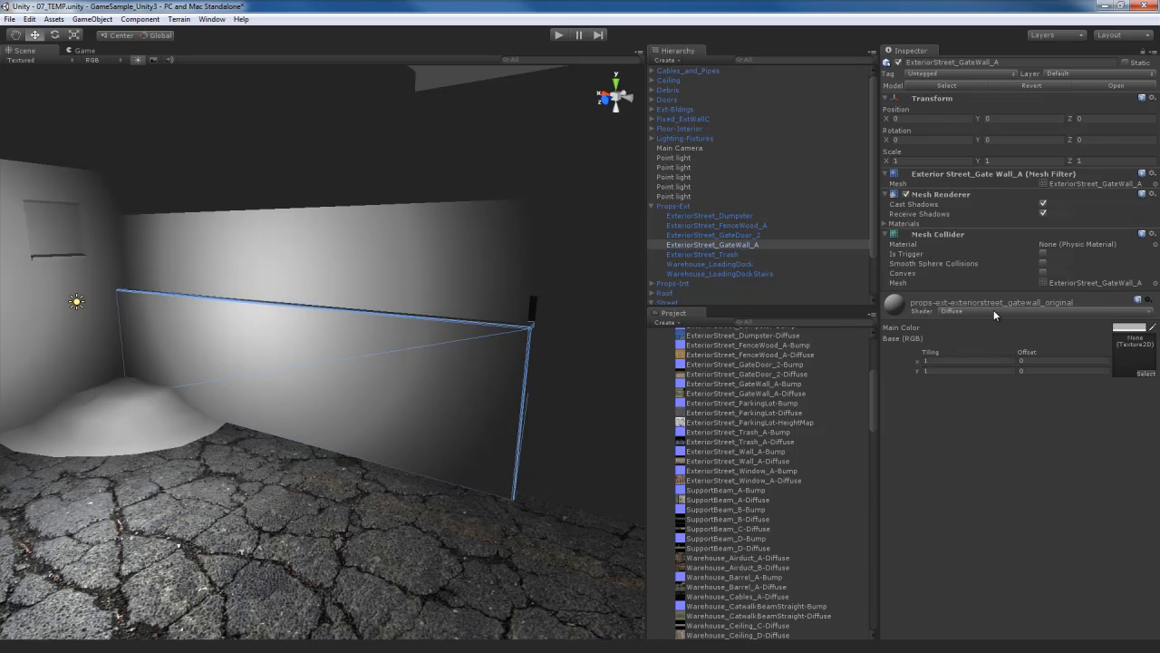
click(1146, 374)
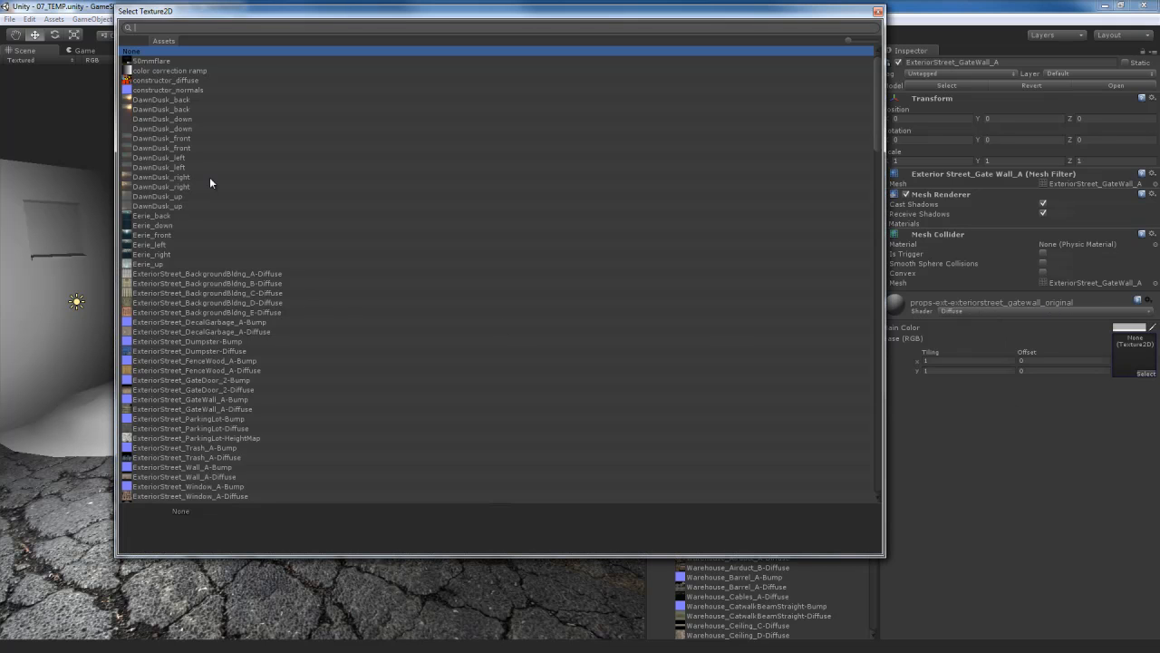
scroll(238, 384, down, 1)
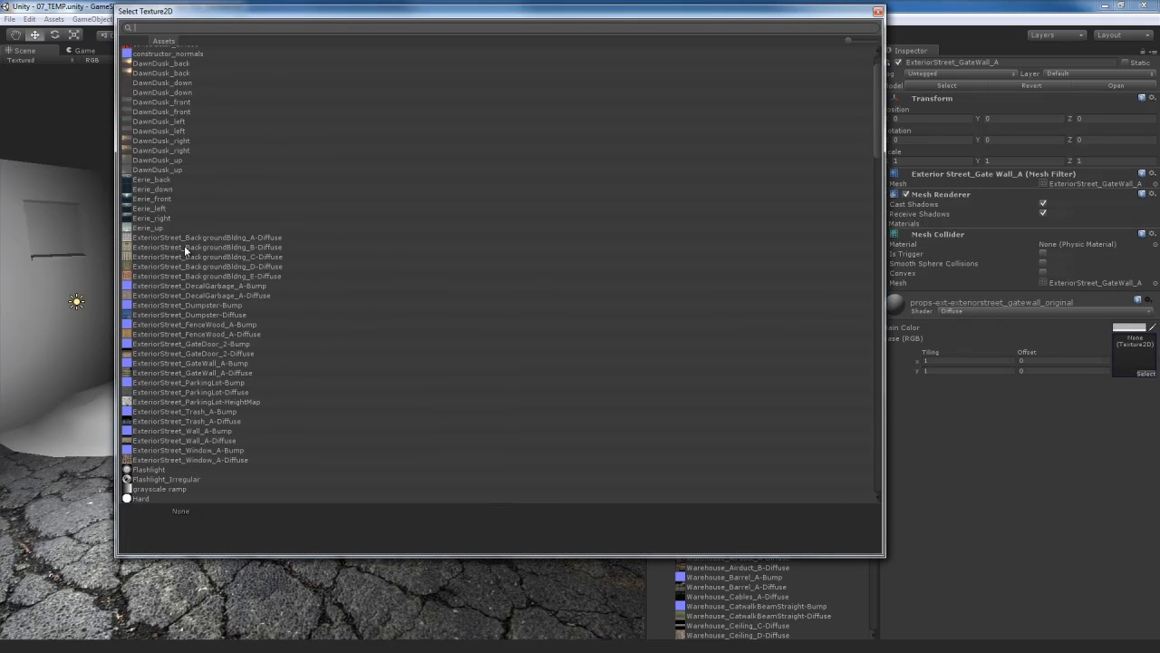
scroll(208, 342, down, 1)
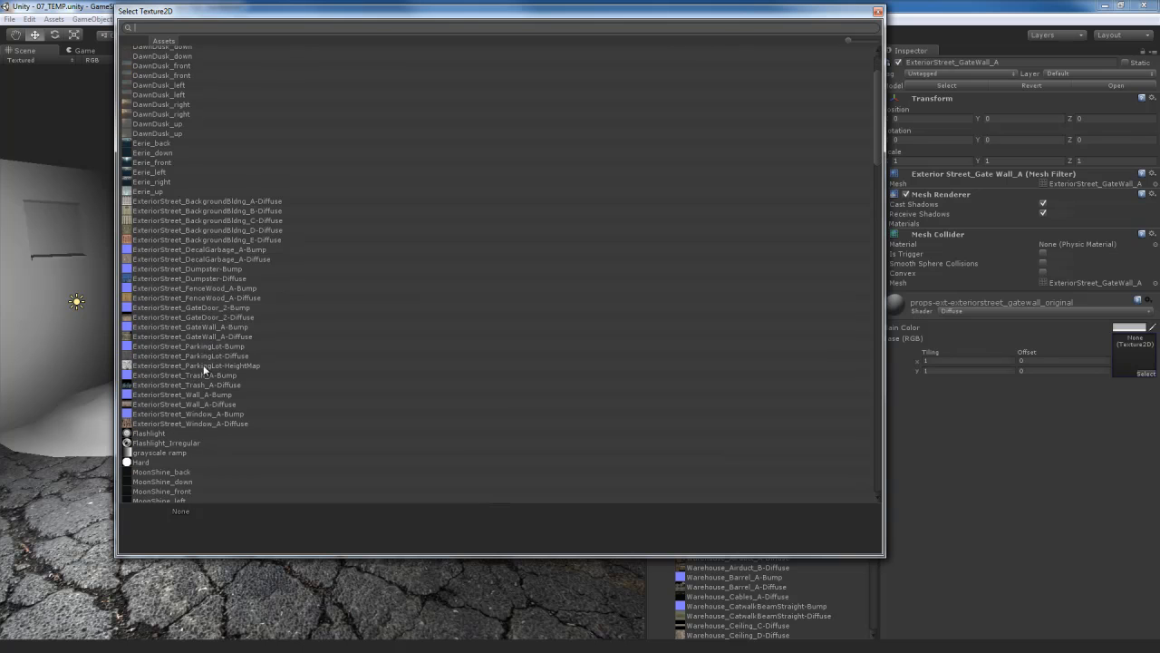
click(203, 337)
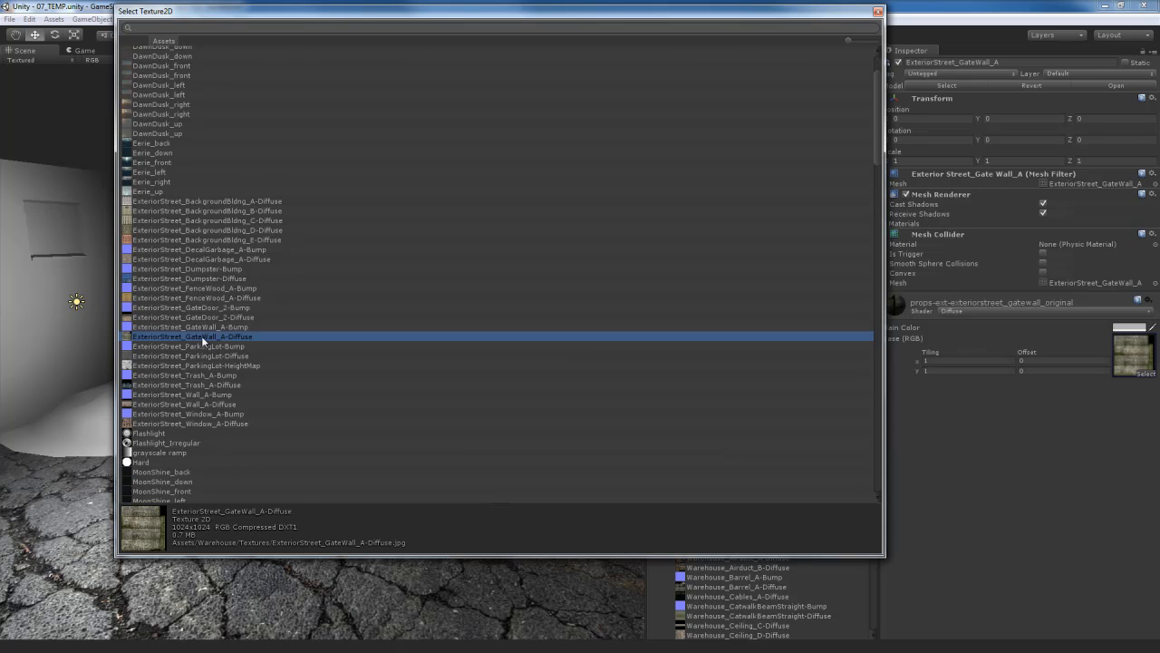
double_click(204, 337)
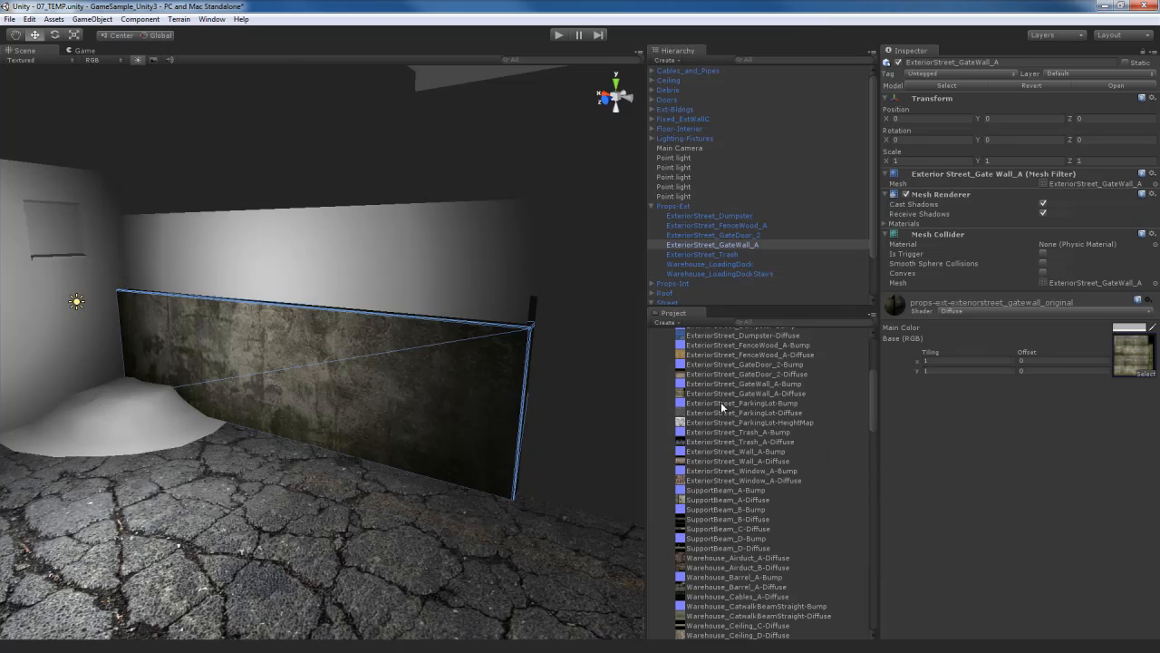
- Change the gate wall material's shader to Bumped Specular
right_drag(404, 419, 342, 412)
key(w)
key(d)
key(s)
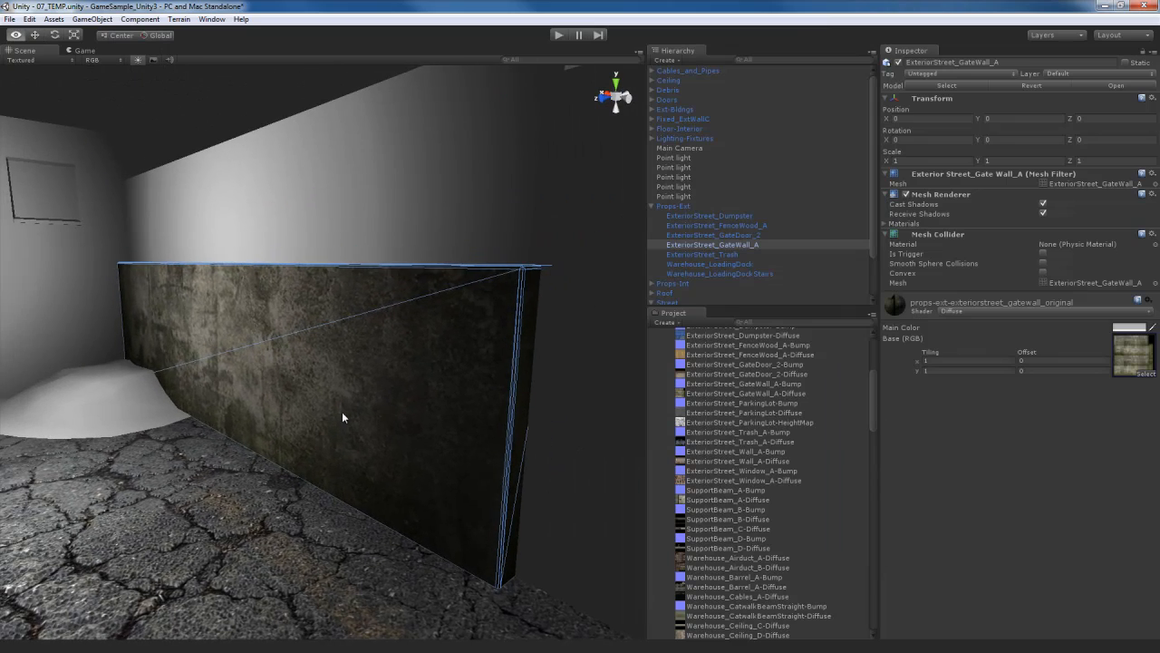
click(1004, 309)
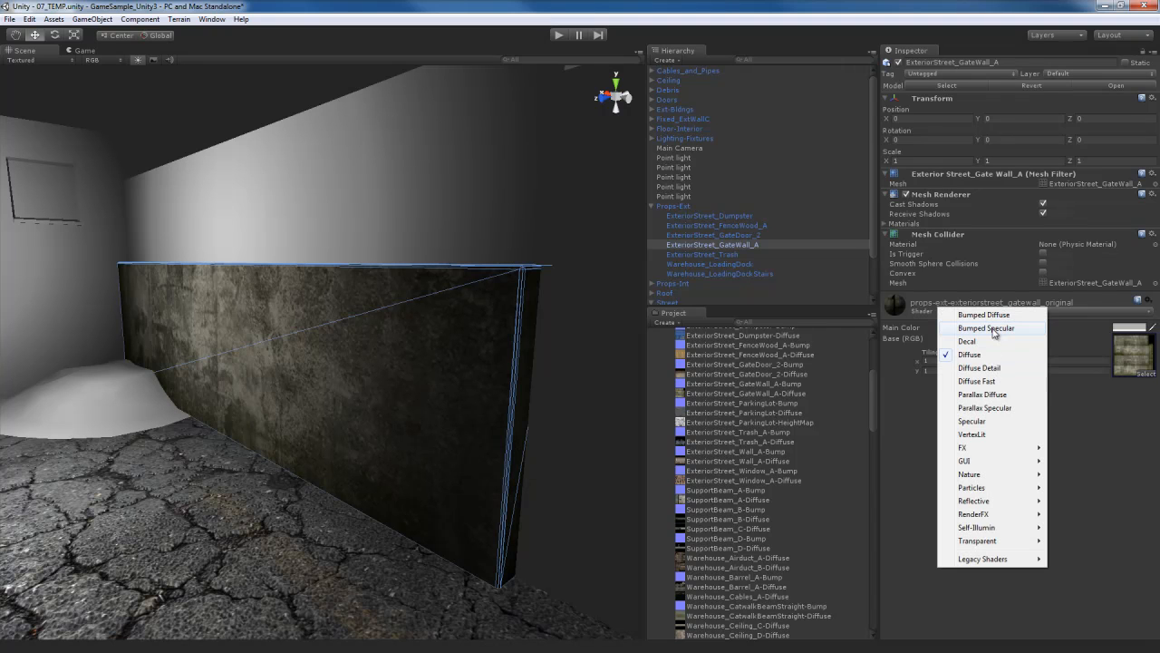
click(994, 329)
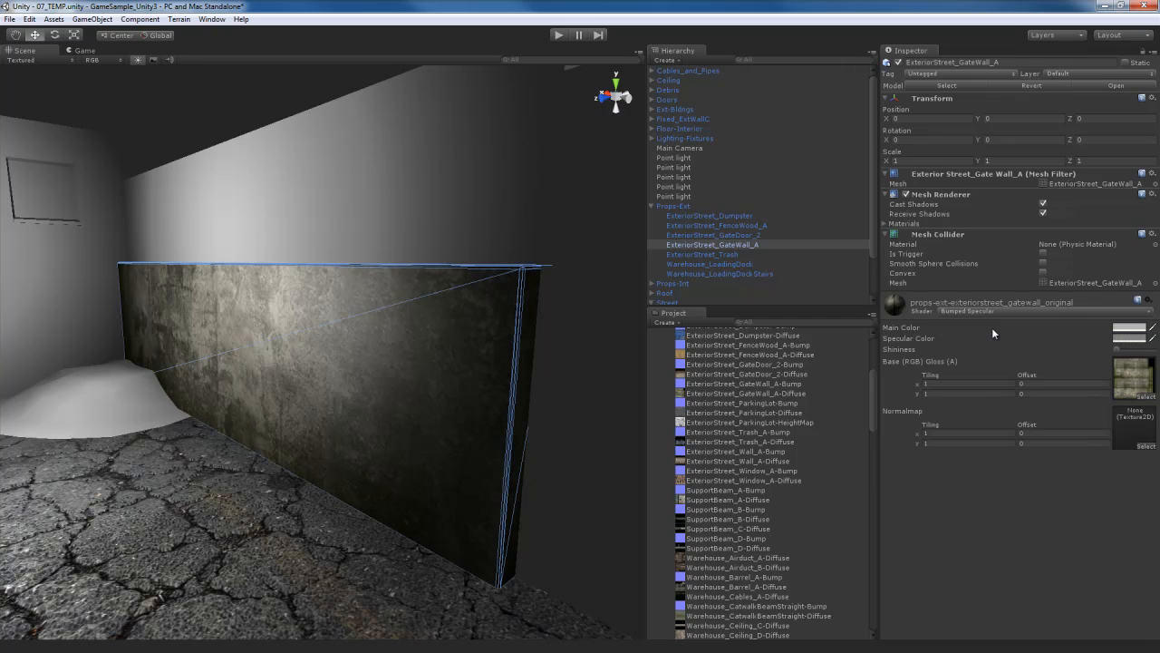
- Enable Generate Alpha from Greyscale on the ExteriorStreet_GateWall_A-Diffuse texture and apply the import change
click(1134, 381)
click(789, 392)
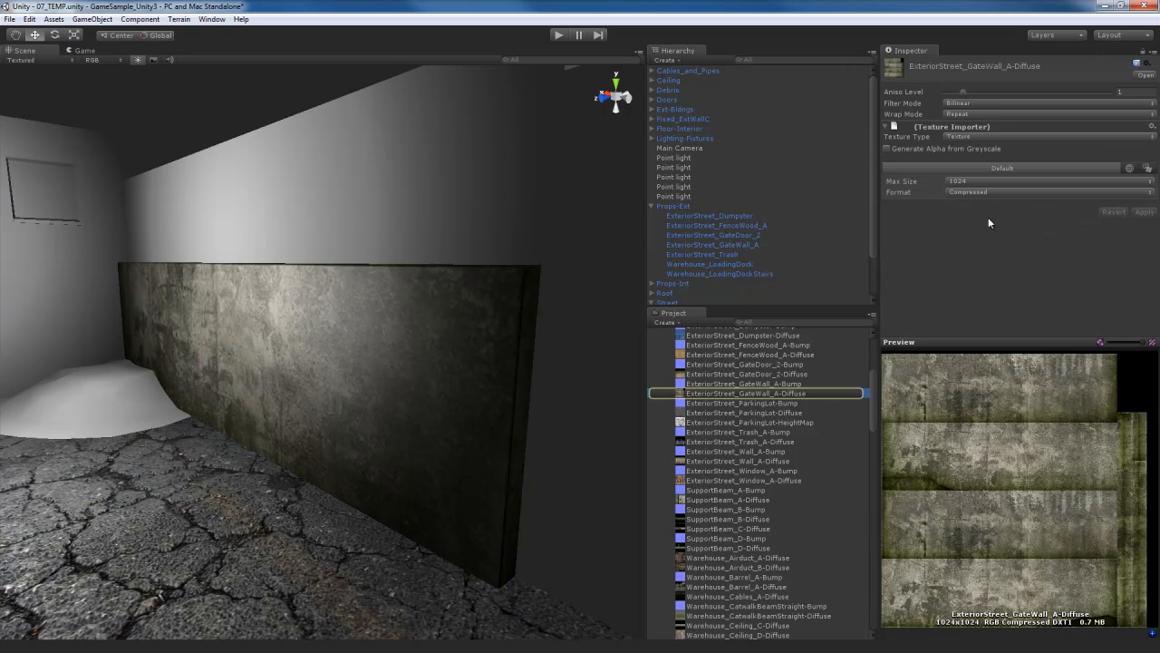
click(925, 148)
click(1142, 214)
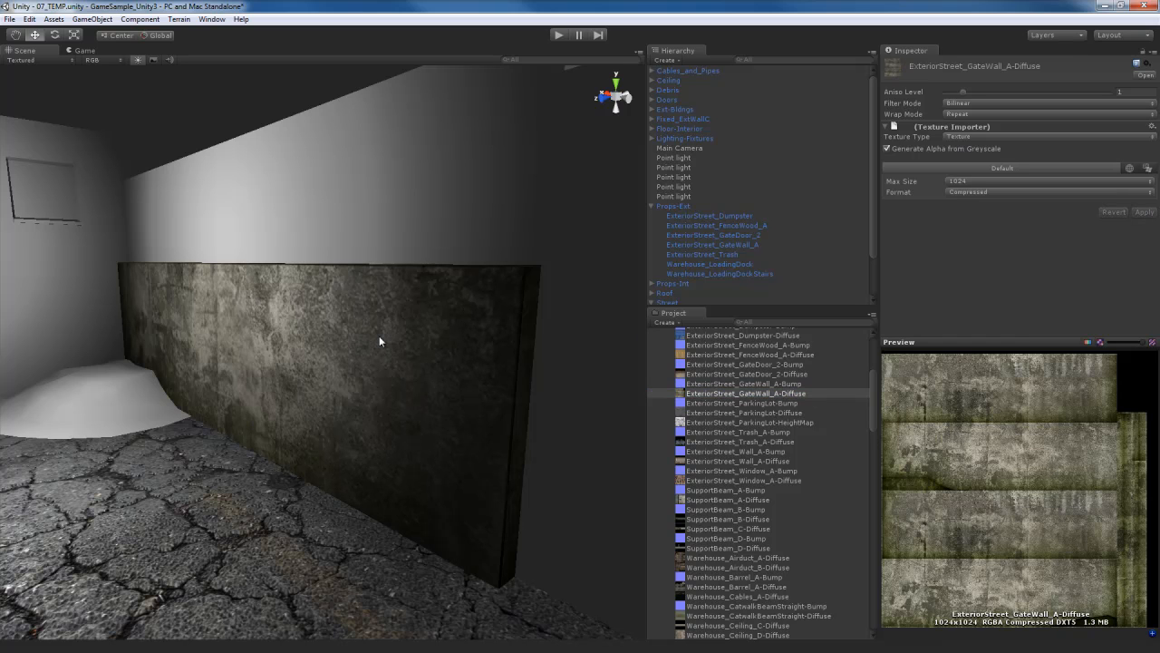
- Assign ExteriorStreet_GateWall_A-Bump as the gate wall material's normal map and fix the texture so it is marked as a normal map
click(429, 364)
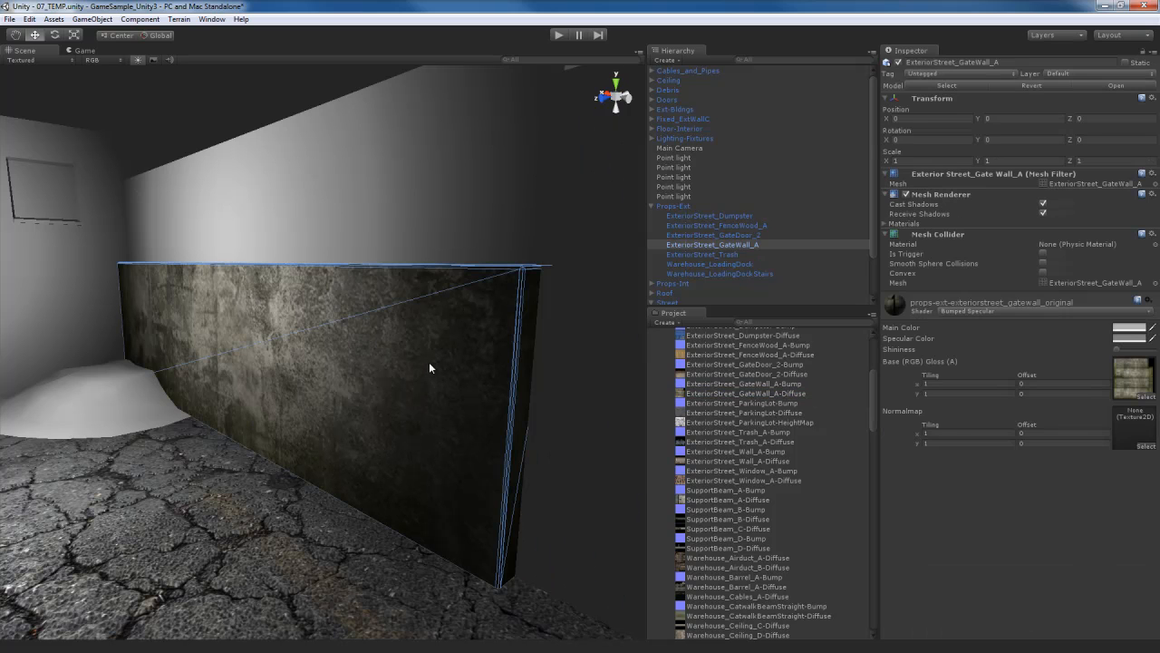
click(1146, 445)
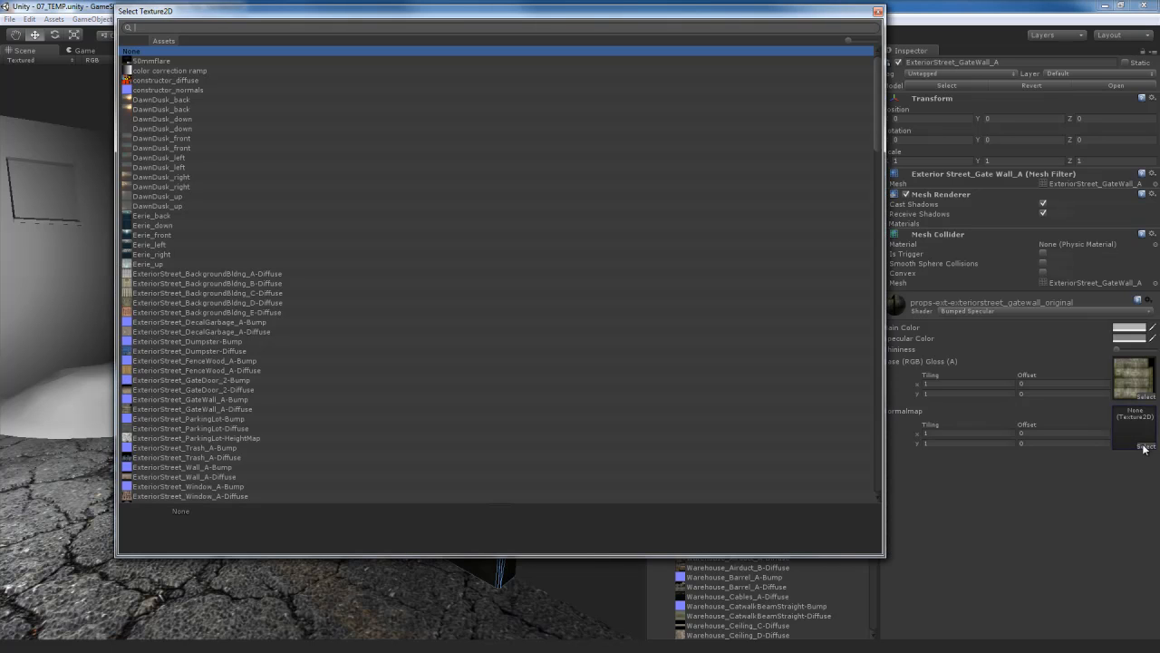
double_click(201, 398)
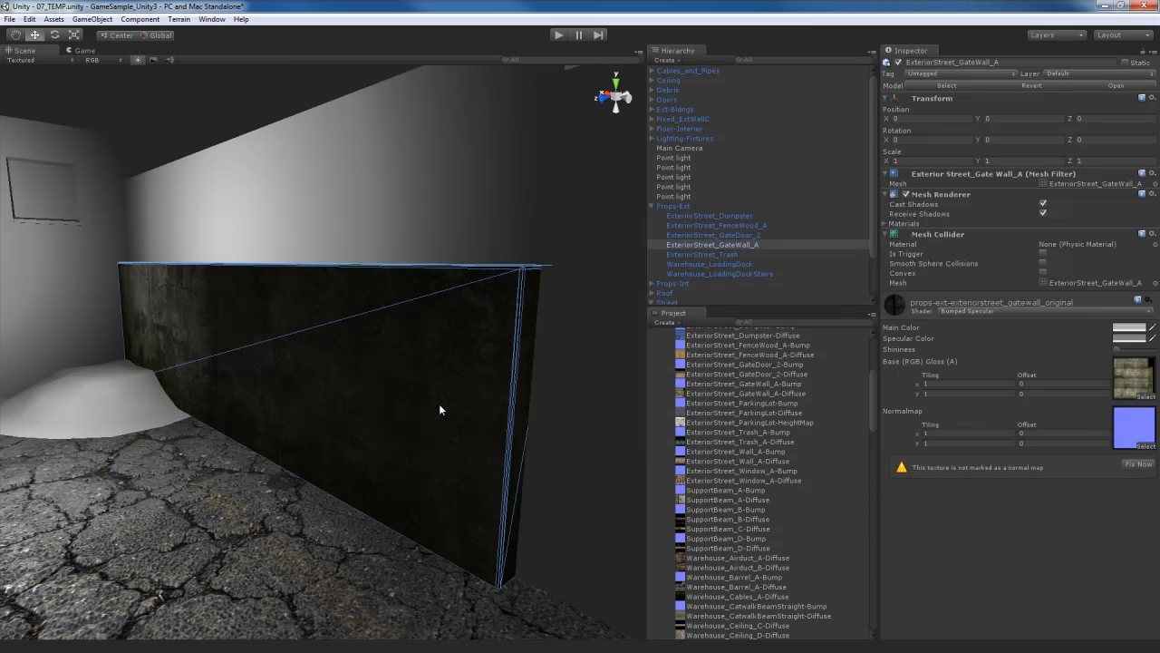
click(1135, 464)
- Try lowering and shifting the point light beside the gate wall to check the bumps, and undo the light moves
alt+drag(425, 401, 270, 261)
click(199, 254)
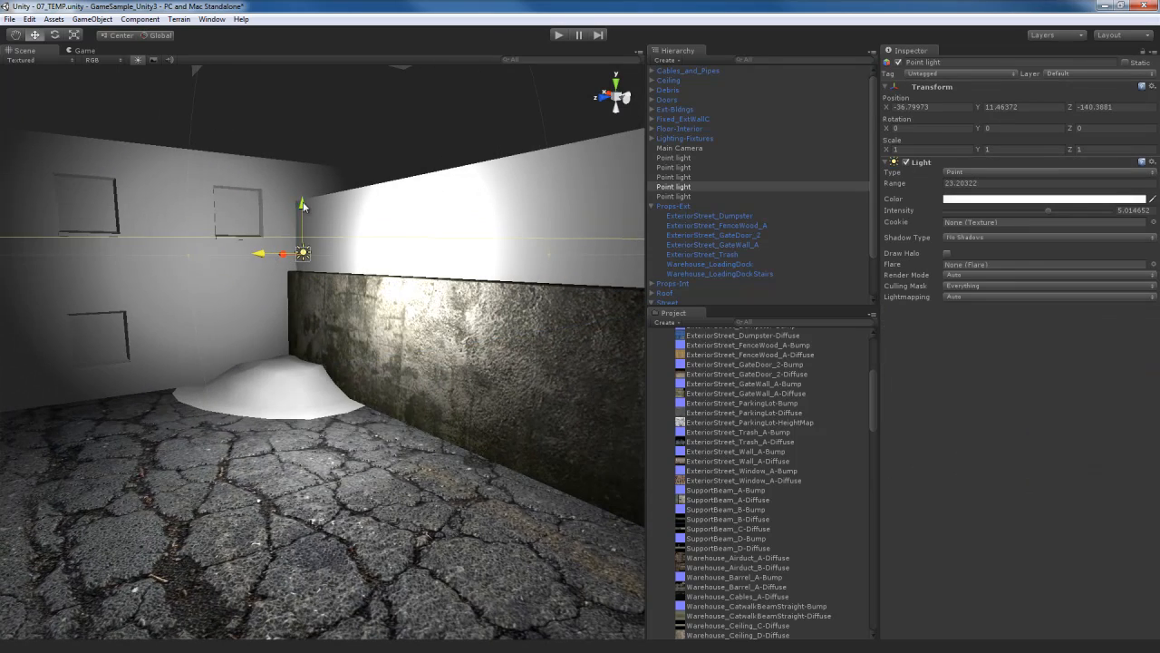
drag(307, 208, 306, 299)
alt+drag(407, 350, 467, 397)
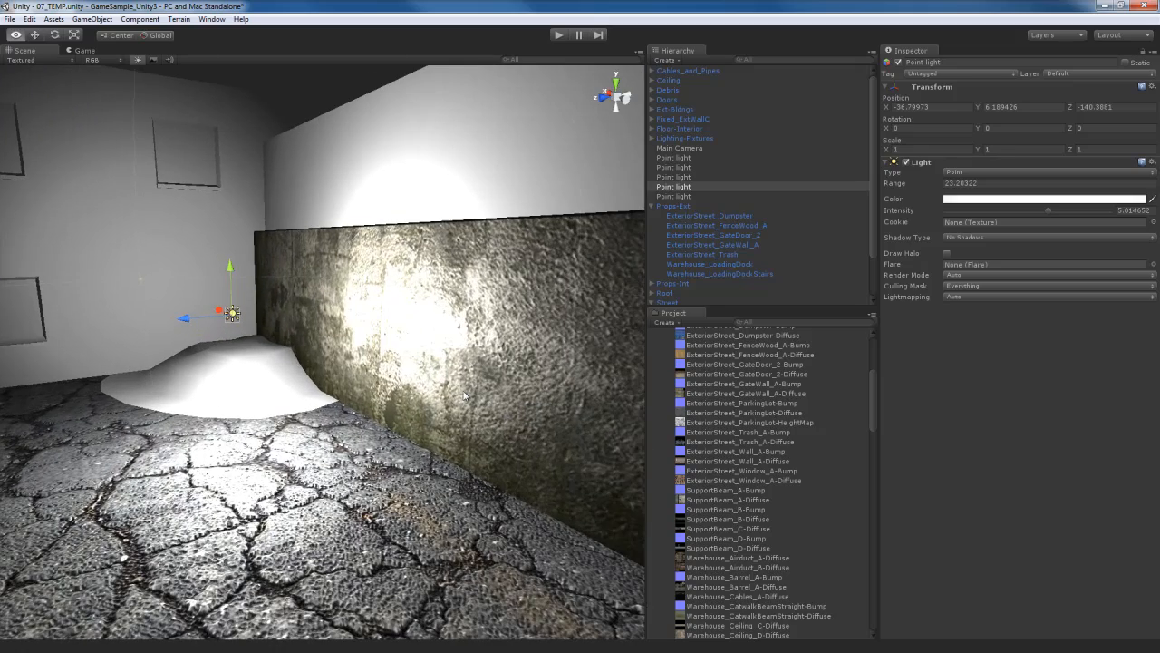
drag(224, 313, 189, 316)
alt+drag(433, 328, 415, 361)
scroll(421, 369, down, 5)
scroll(421, 369, up, 1)
key(ctrl+z)
key(ctrl+z)
key(ctrl+z)
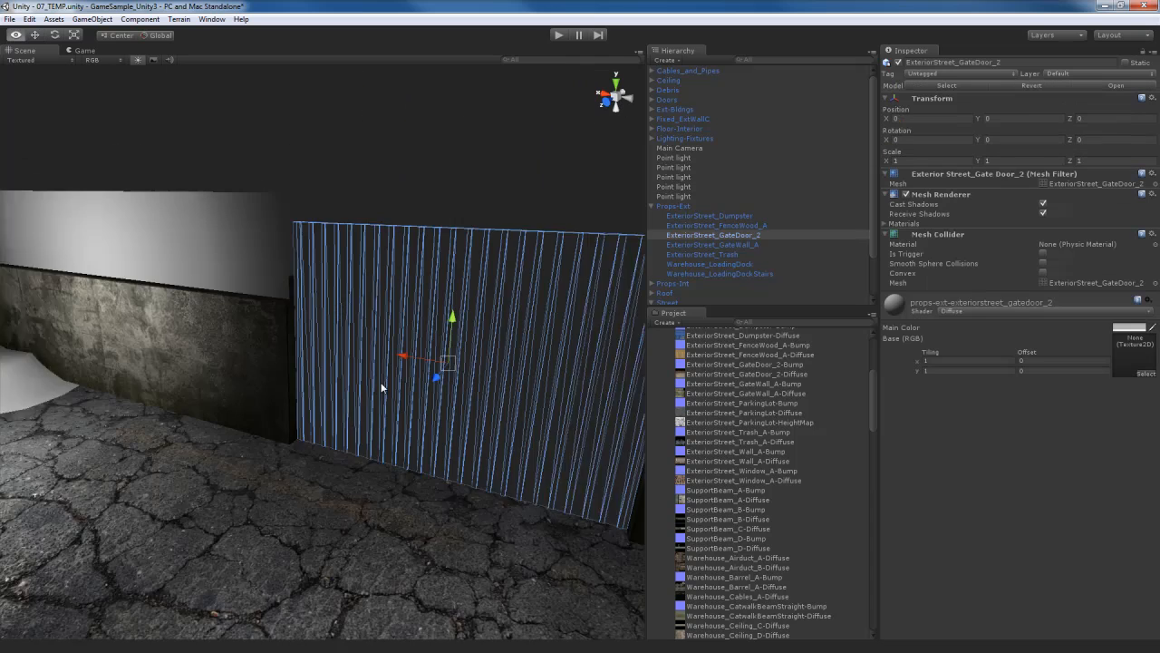
- Search the textures for "gate" and assign ExteriorStreet_GateDoor_2-Diffuse as the base texture of the ExteriorStreet_GateDoor_2 material
alt+drag(384, 388, 417, 385)
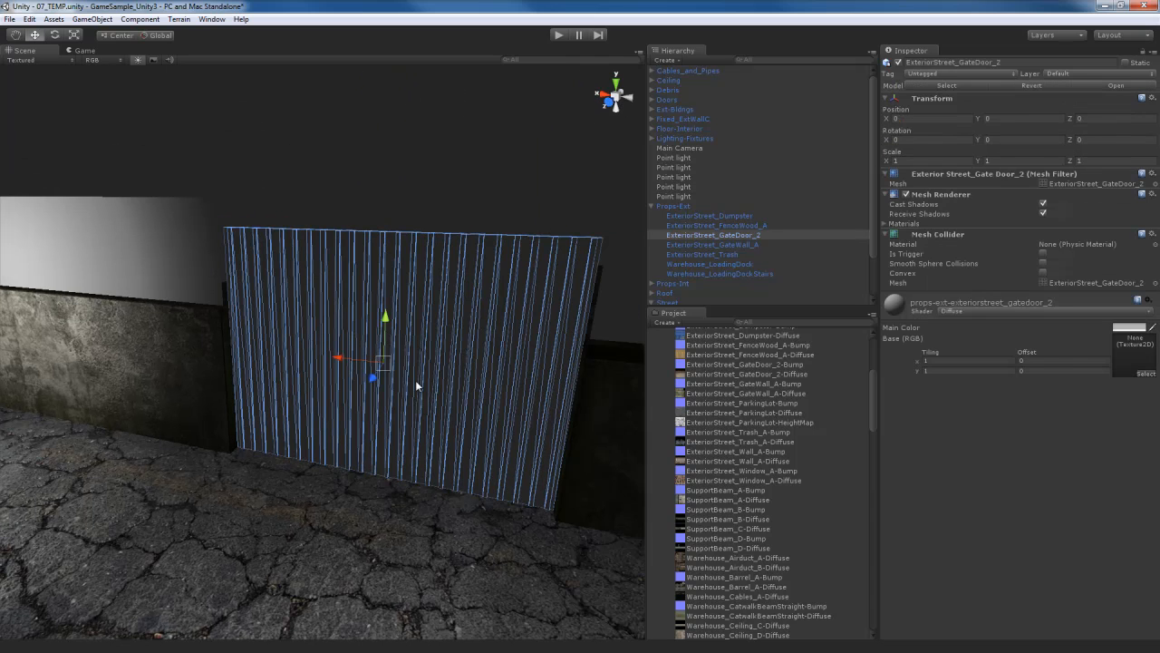
click(1146, 375)
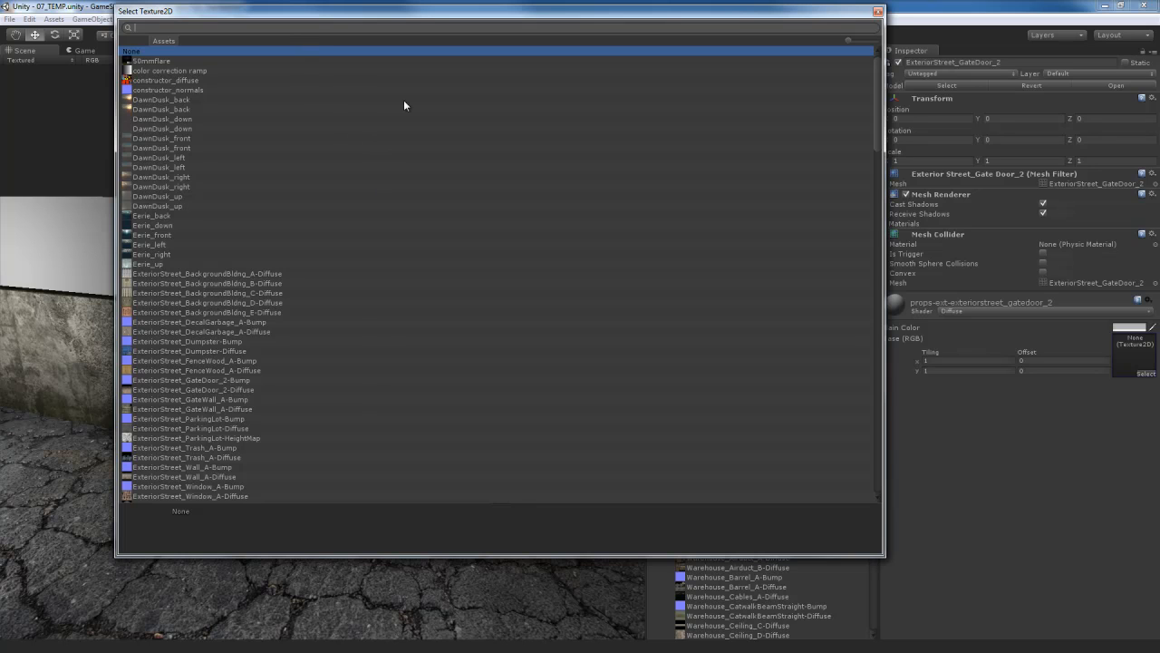
text(ga)
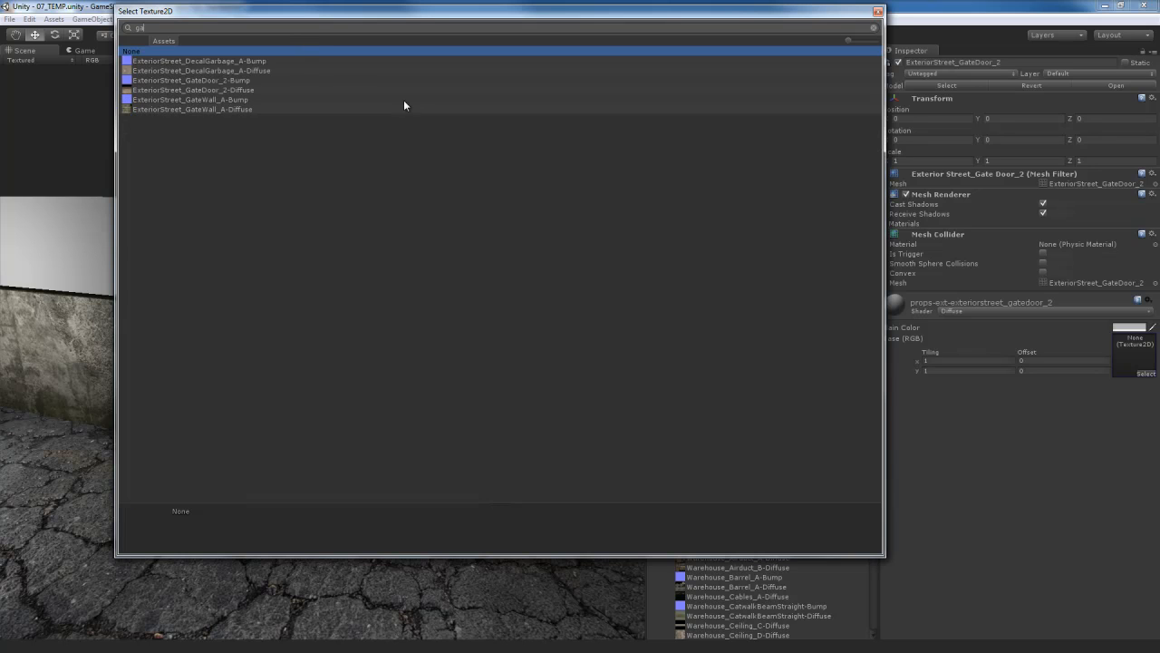
text(te)
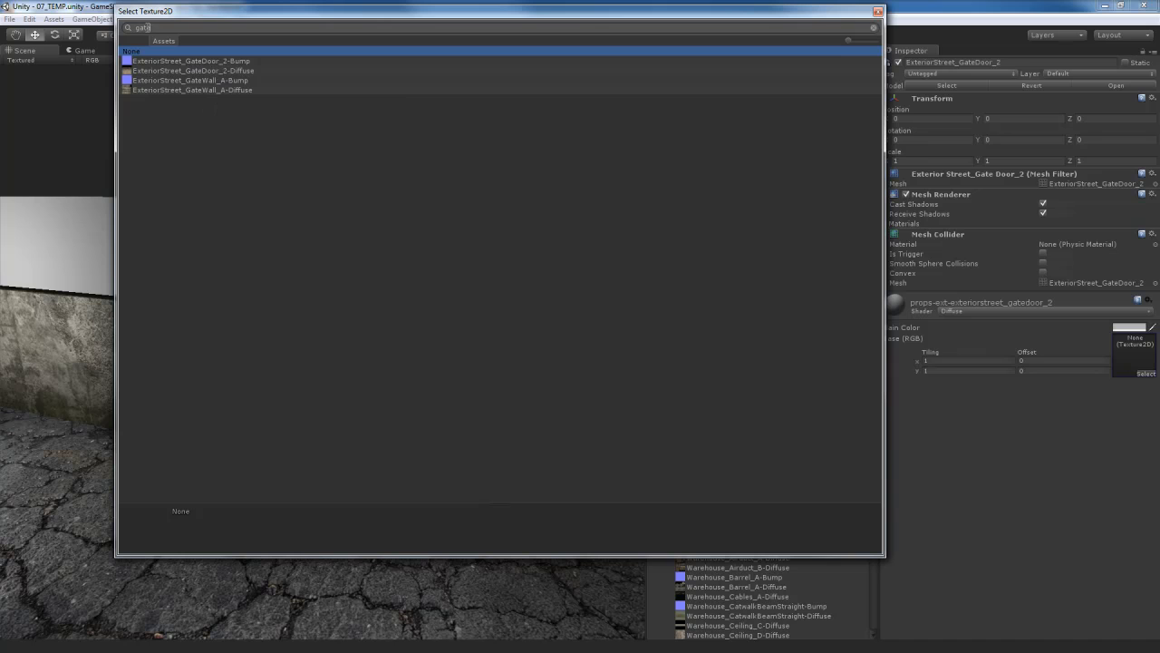
double_click(205, 71)
- Duplicate the point light near the gate wall and move the copy in front of the gate door
alt+drag(445, 281, 406, 401)
scroll(406, 401, down, 2)
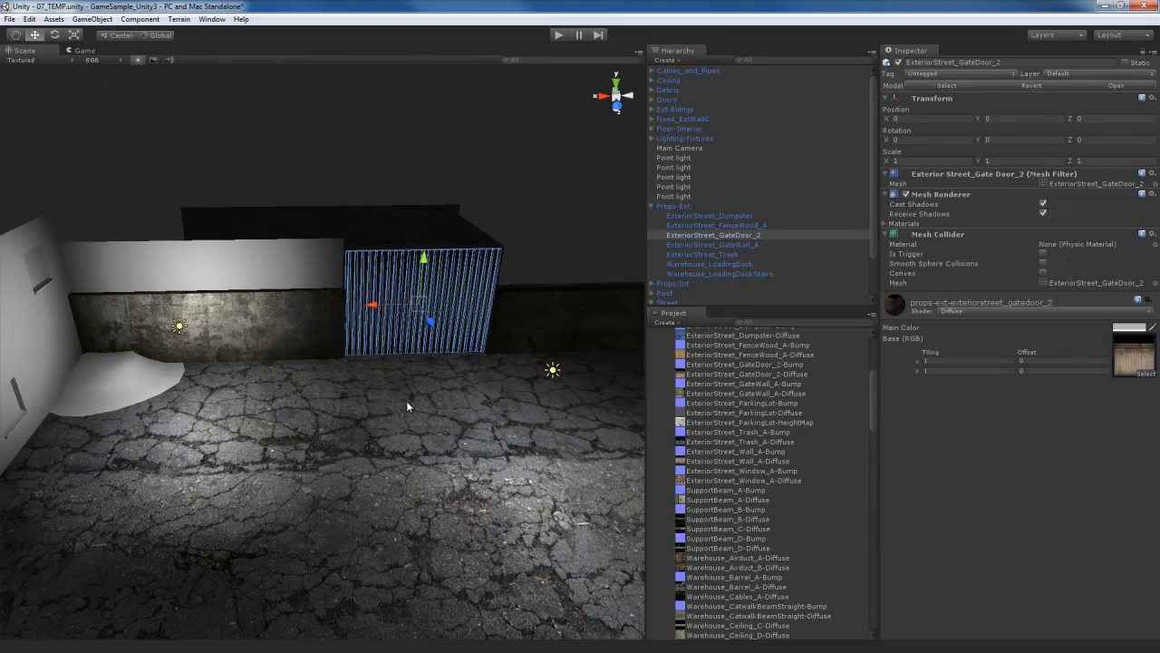
click(182, 325)
key(ctrl+d)
drag(136, 329, 373, 341)
alt+drag(373, 341, 414, 314)
scroll(415, 314, up, 4)
scroll(413, 309, down, 2)
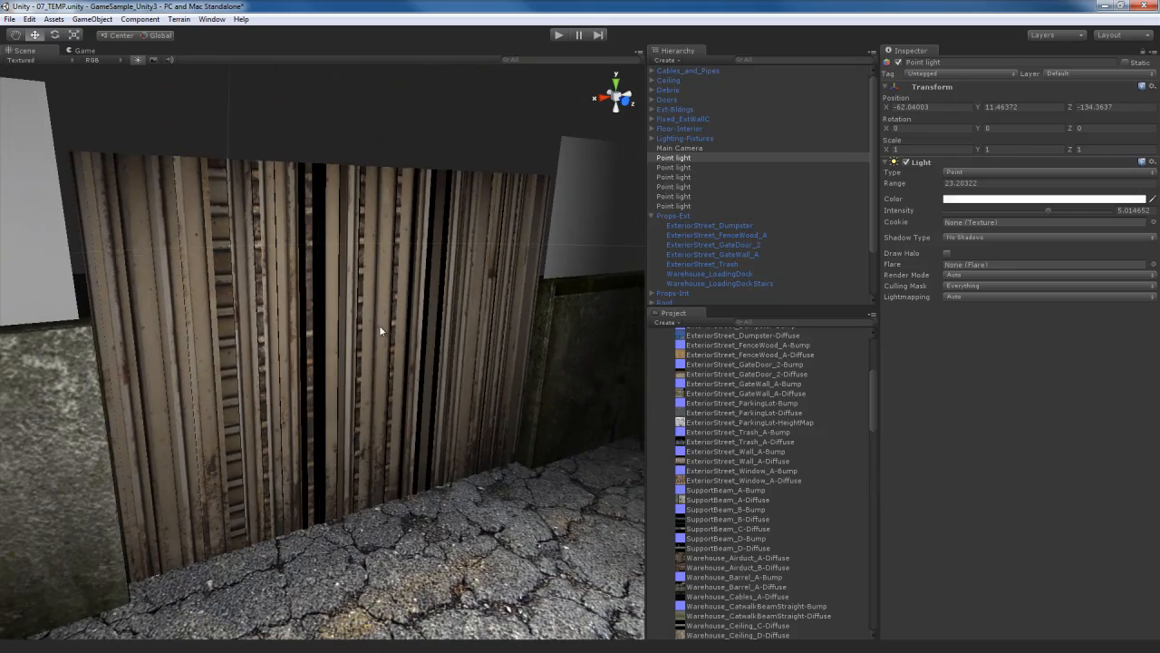
- Inspect the ExteriorStreet_GateDoor_2-Diffuse texture and compare it with how it is mapped on the gate door
click(412, 307)
alt+drag(402, 340, 434, 314)
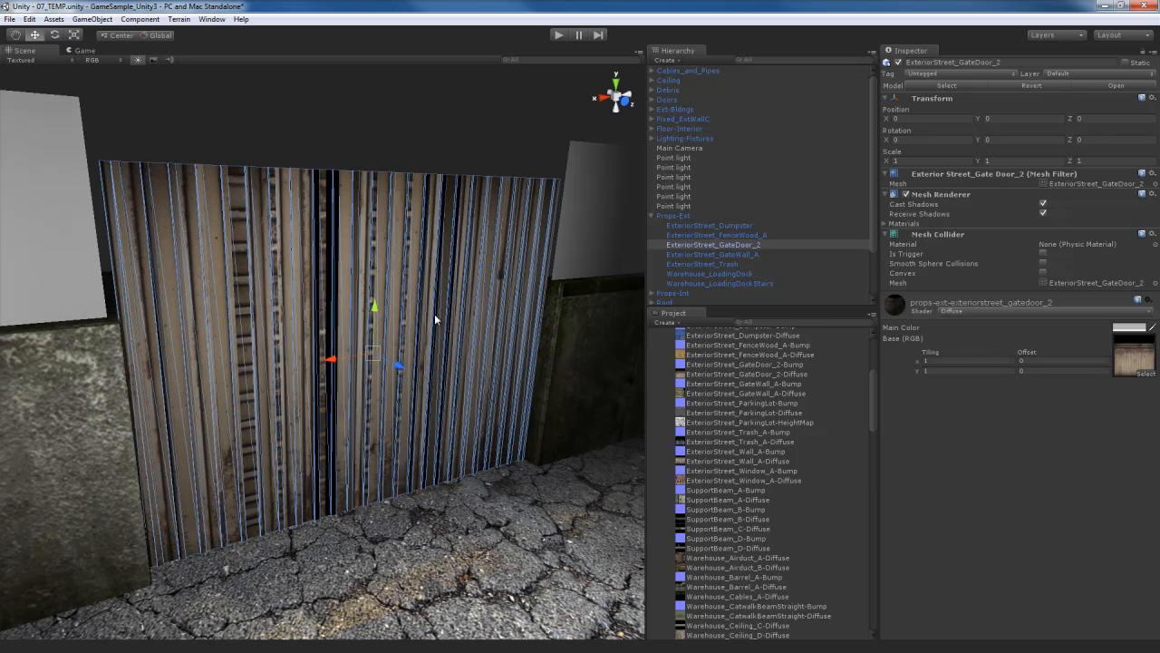
click(1129, 359)
click(748, 374)
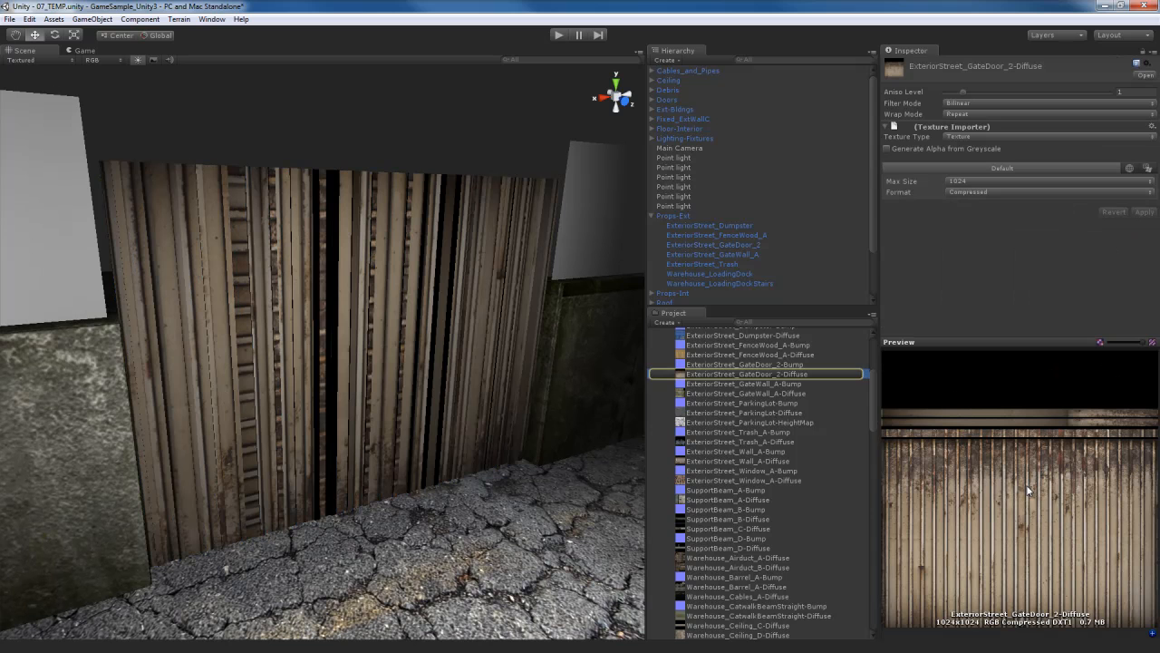
right_drag(445, 367, 411, 368)
click(390, 331)
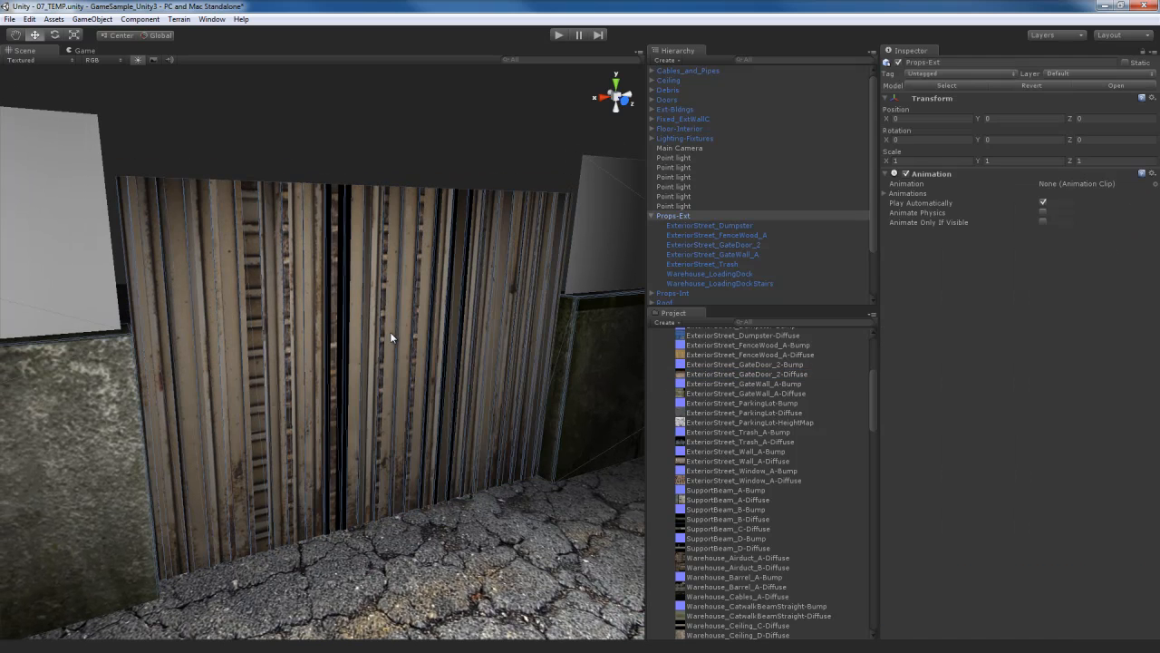
click(390, 332)
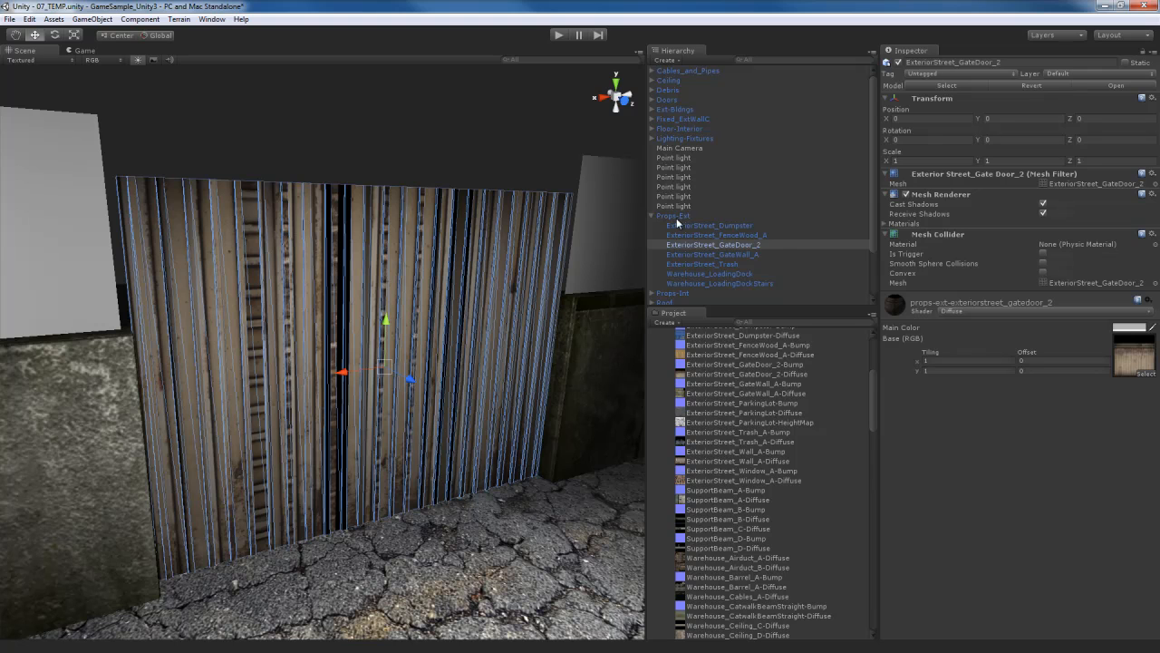
- Enable Swap UVs in the import settings of the Props-Ext mesh and apply the change
scroll(766, 419, up, 5)
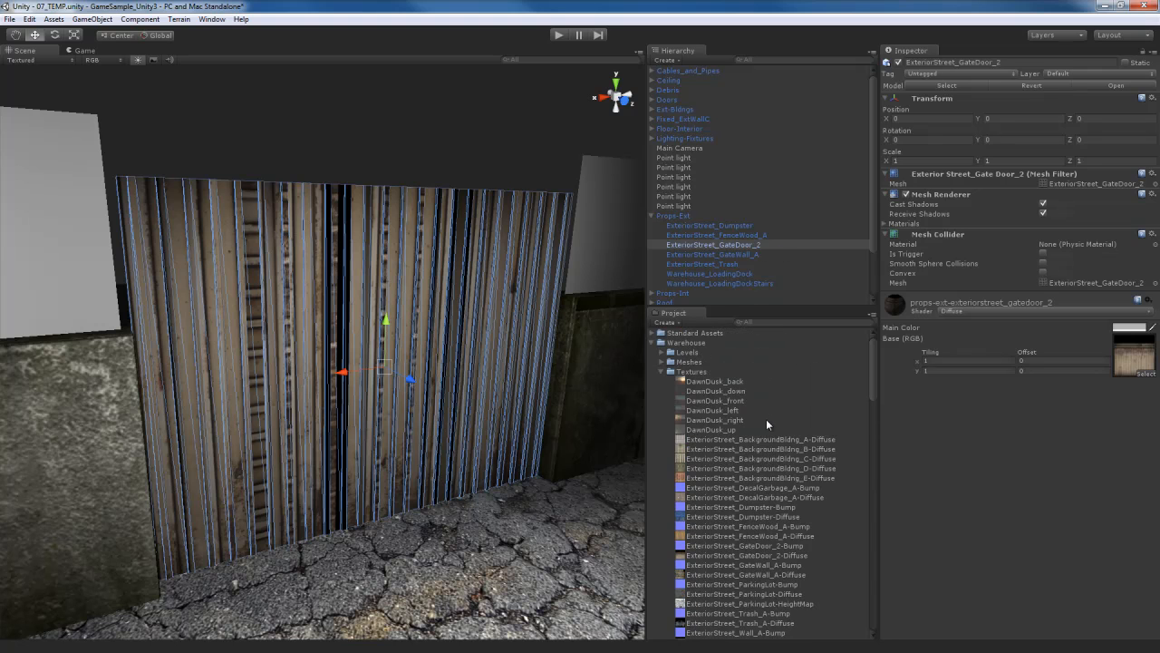
click(663, 372)
click(664, 361)
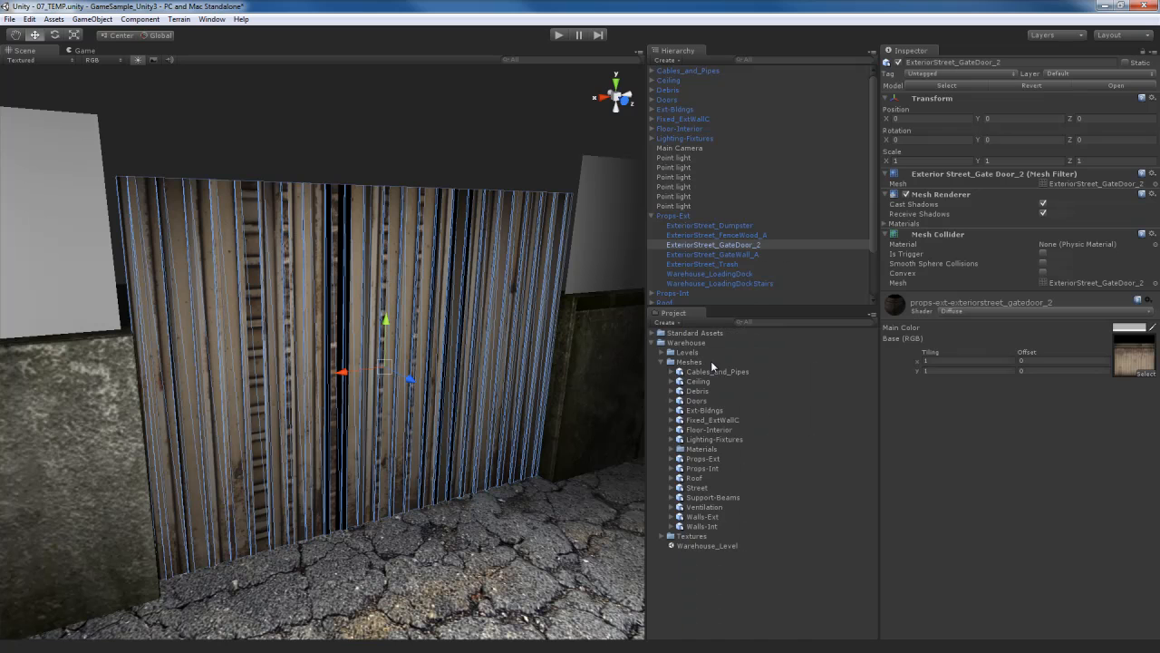
click(703, 460)
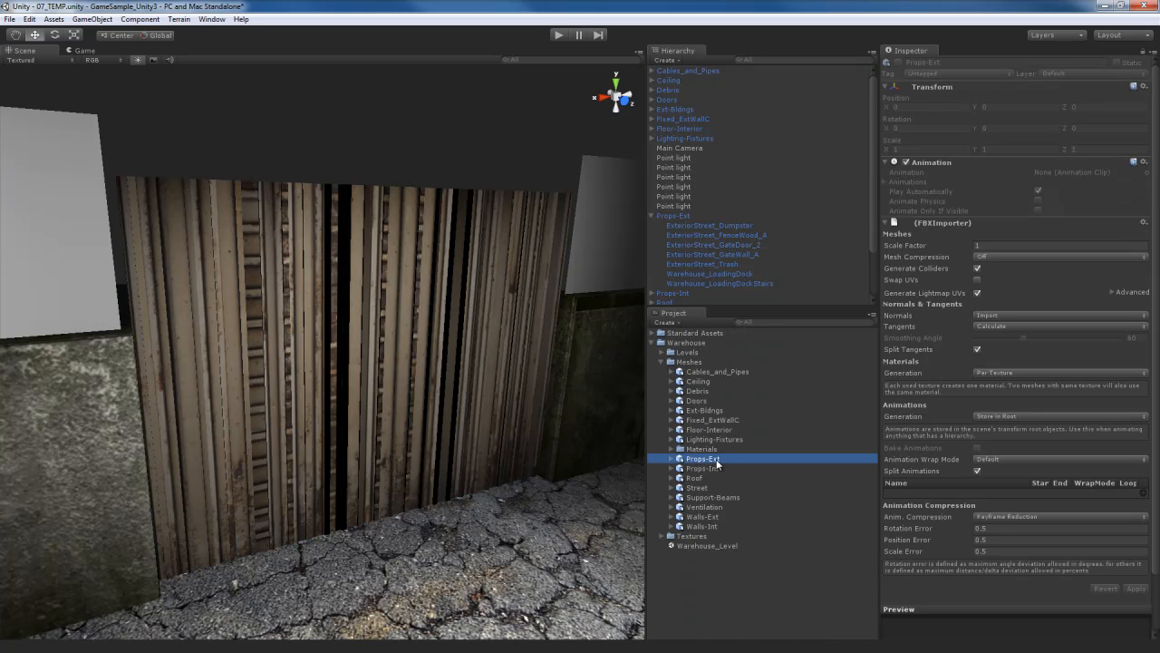
click(978, 280)
click(1136, 590)
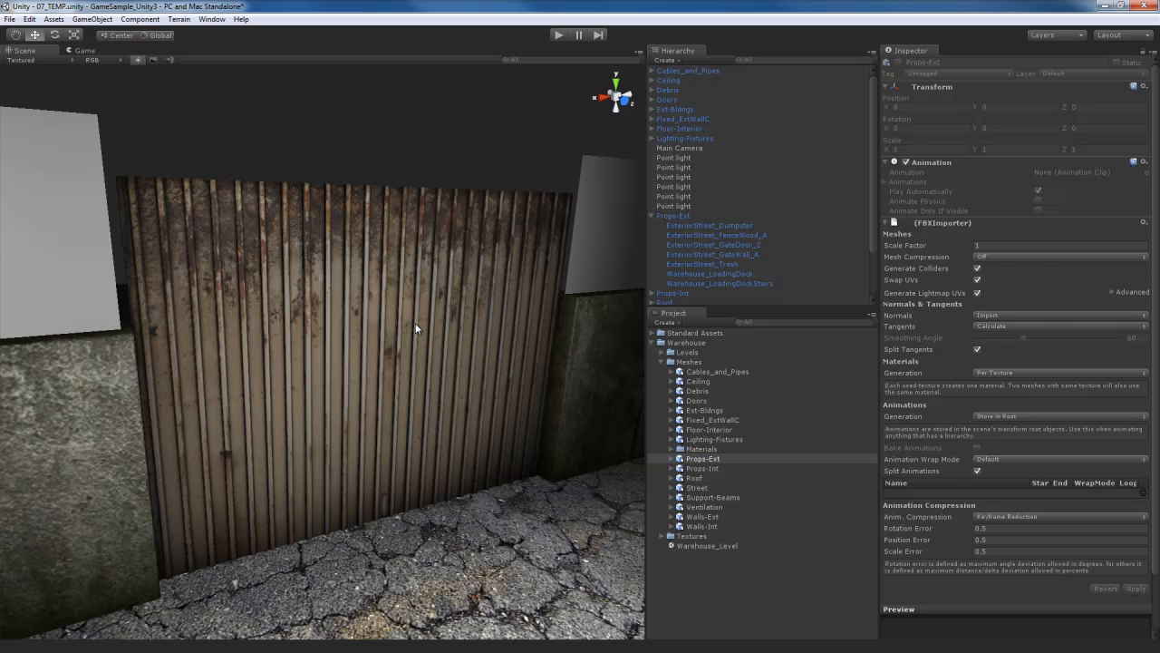
- Select the ExteriorStreet_GateDoor_2 object and change its material's shader to Bumped Specular
click(381, 317)
alt+drag(410, 361, 367, 374)
right_drag(367, 374, 401, 370)
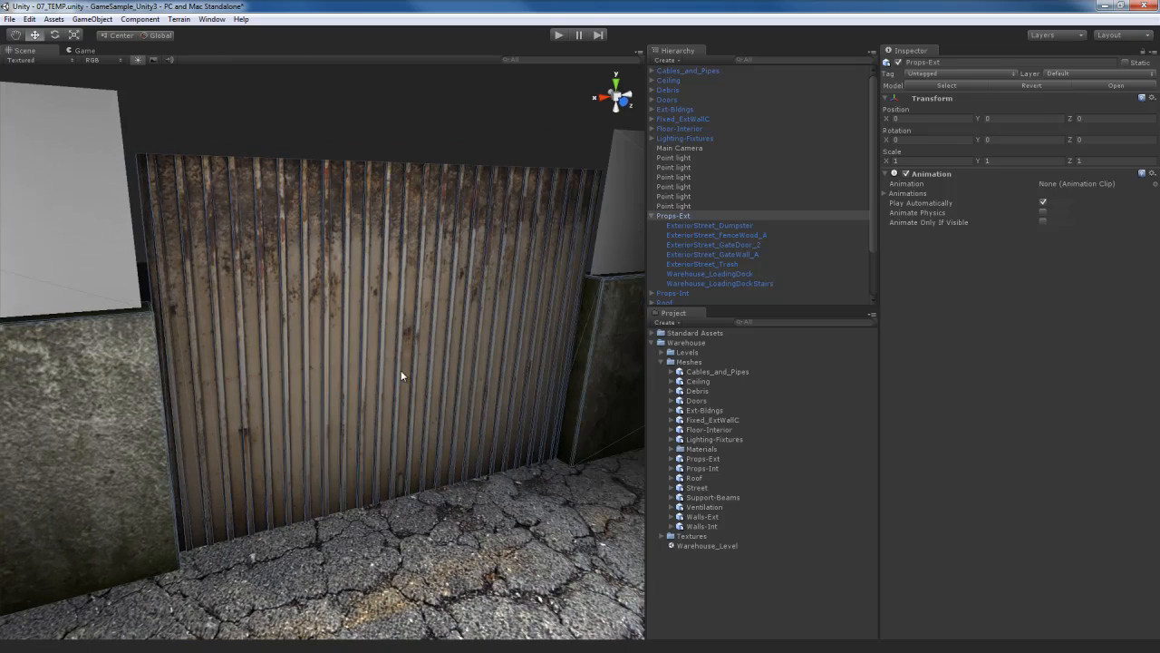
click(423, 315)
right_drag(456, 337, 462, 333)
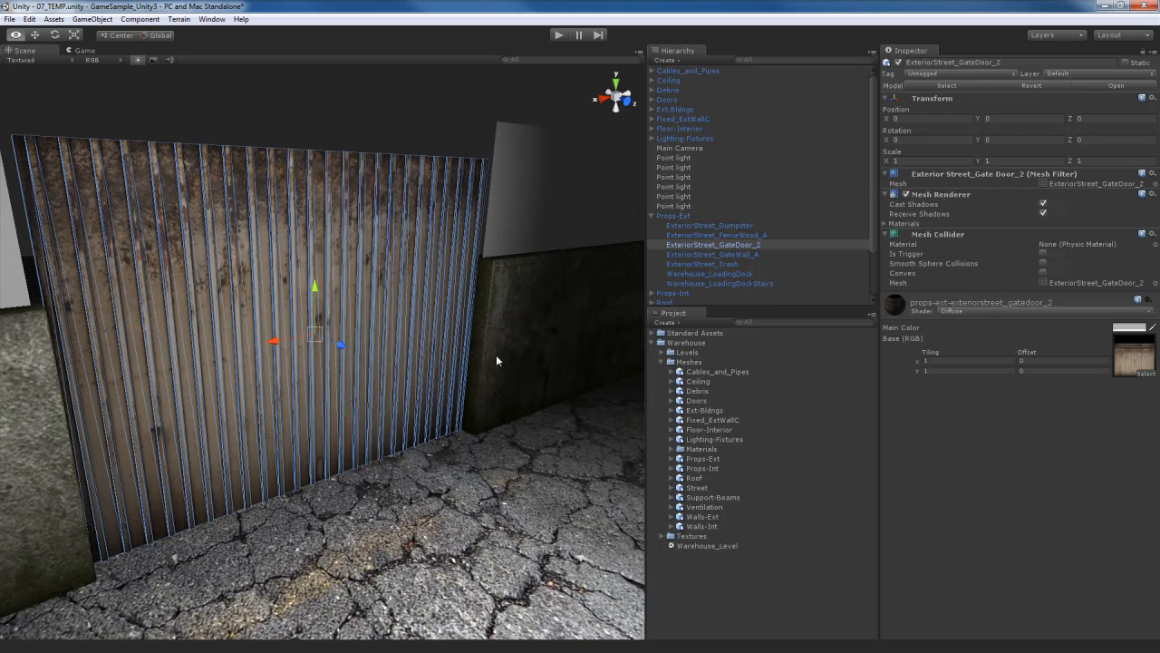
alt+drag(496, 355, 497, 314)
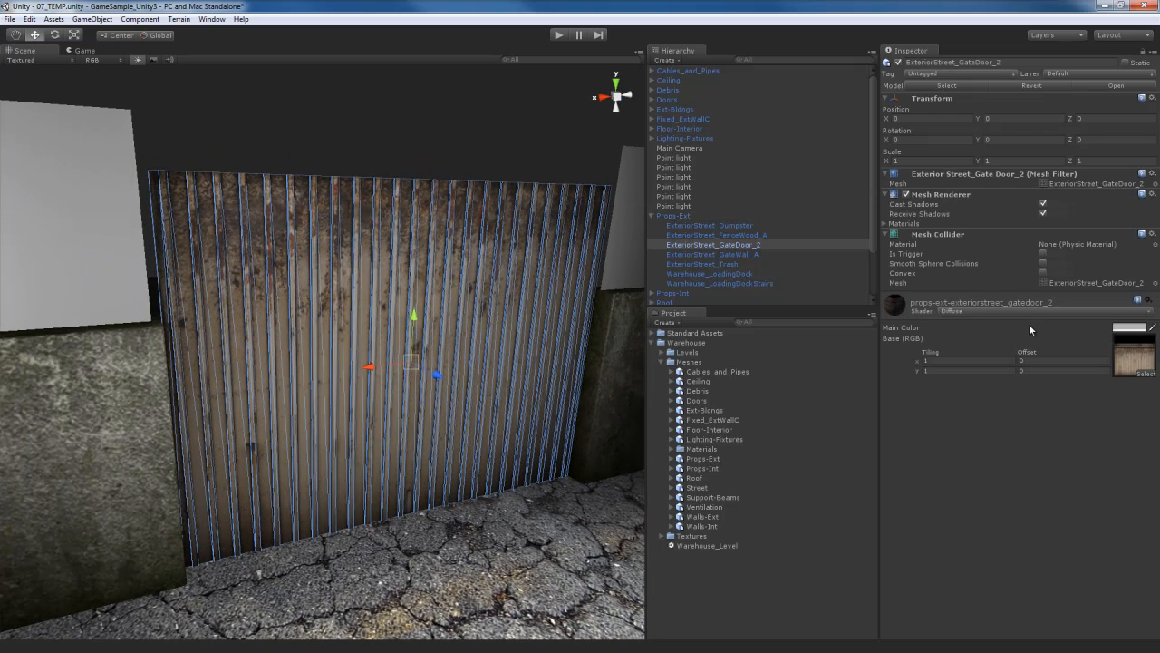
click(1010, 310)
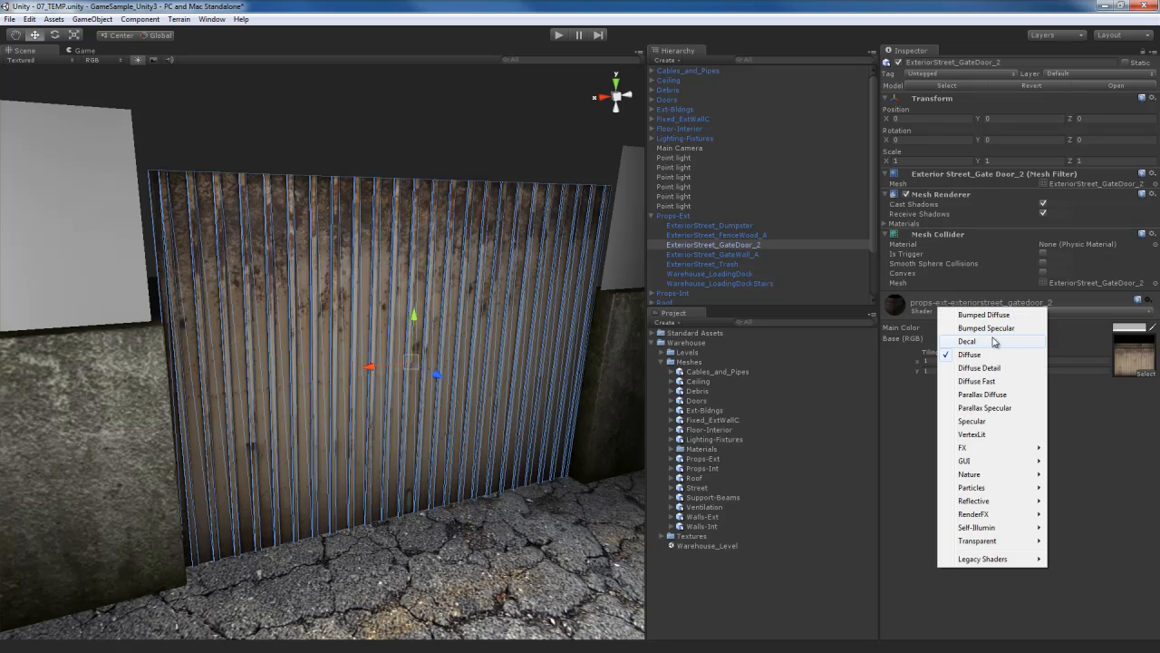
click(988, 328)
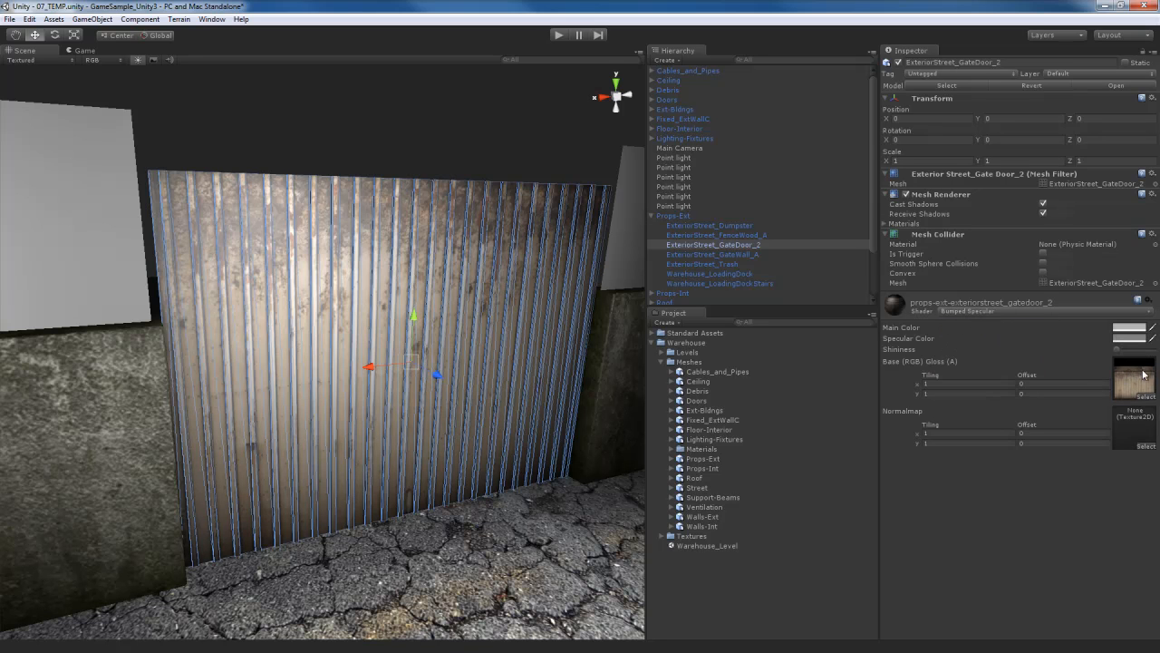
- Assign ExteriorStreet_GateDoor_2-Bump as the gate door material's normal map and fix the texture so it is marked as a normal map
right_drag(526, 376, 500, 365)
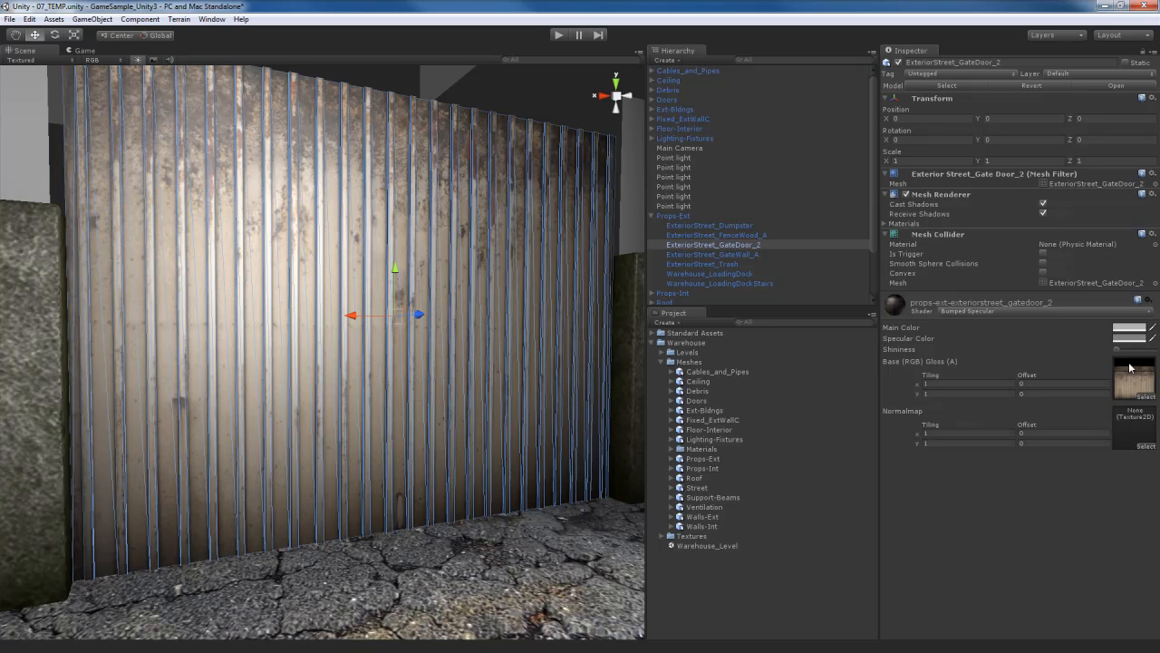
click(1129, 378)
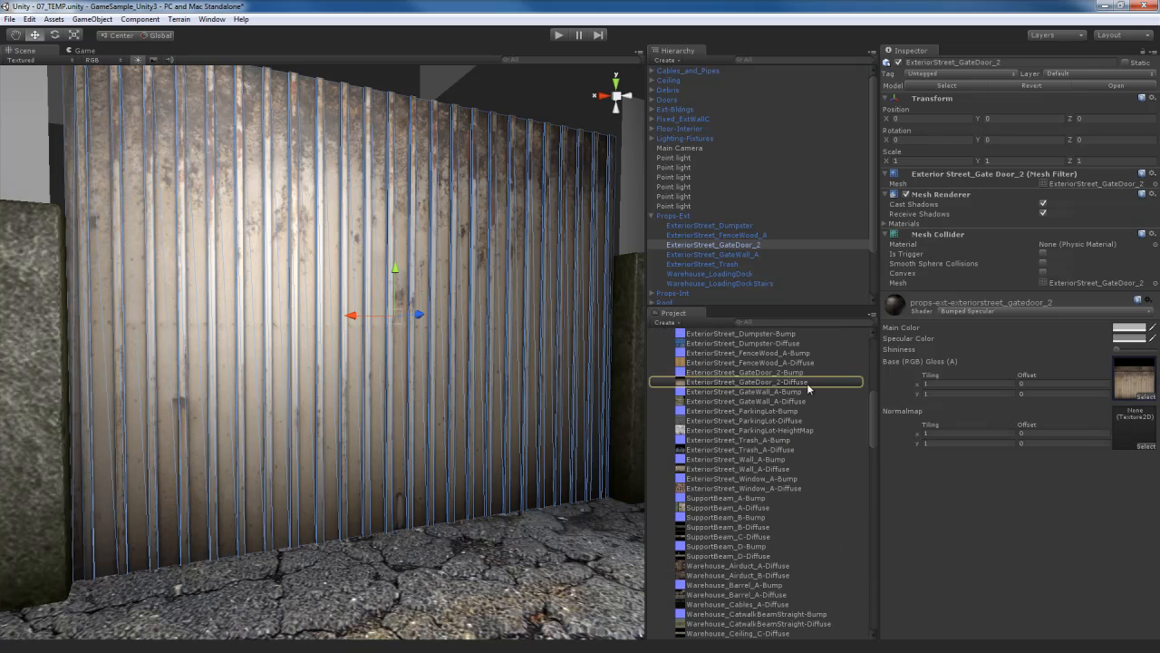
drag(732, 372, 1131, 436)
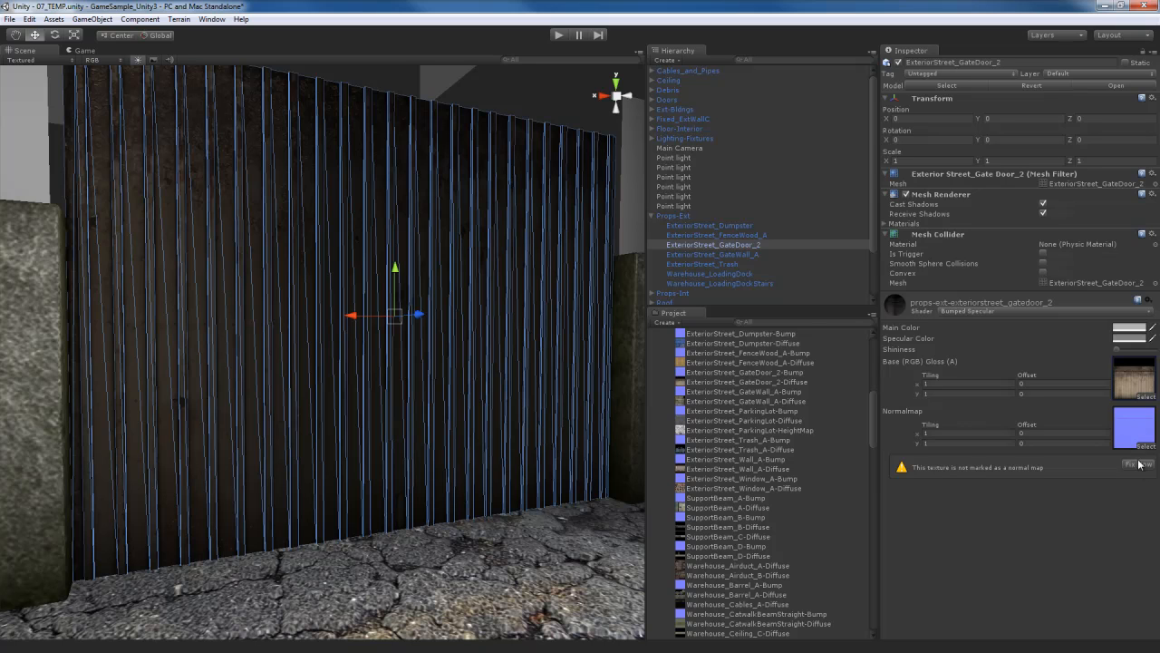
click(1139, 465)
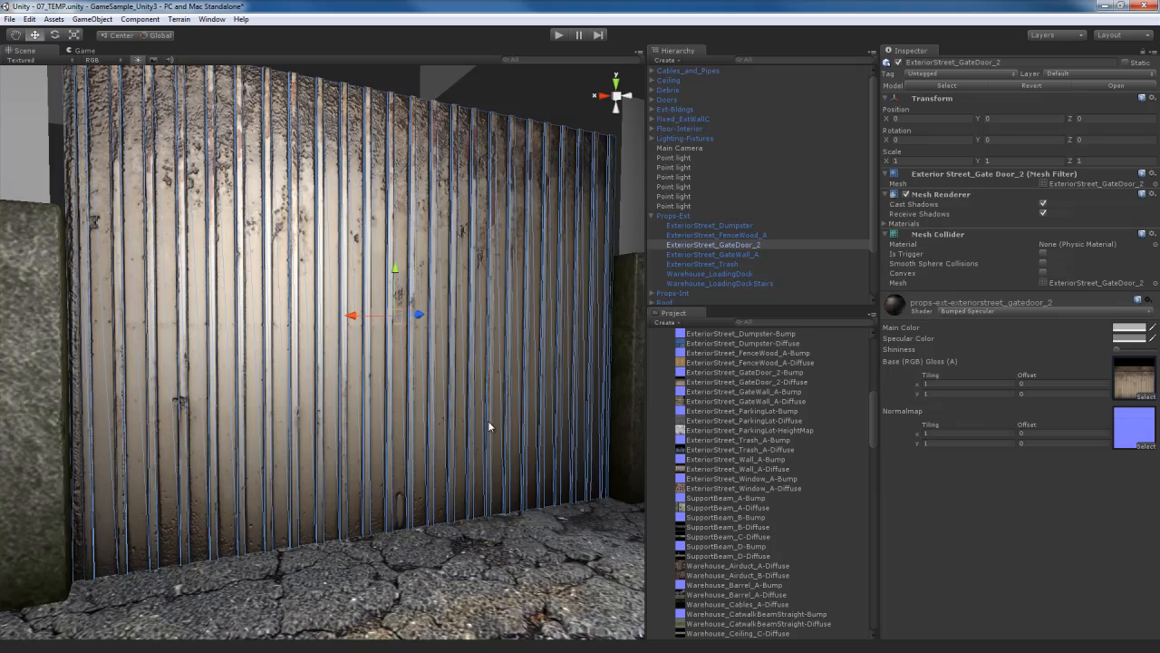
- Enable Generate Alpha from Greyscale on the ExteriorStreet_GateDoor_2-Diffuse texture and apply the import change
alt+drag(493, 408, 384, 379)
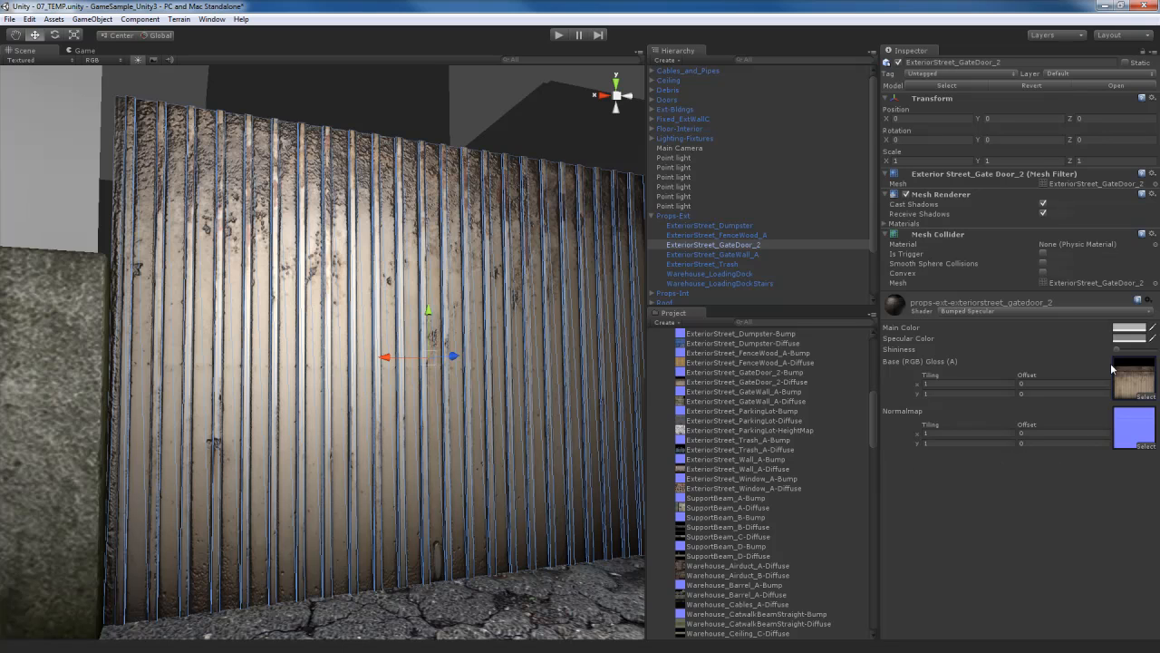
click(1135, 381)
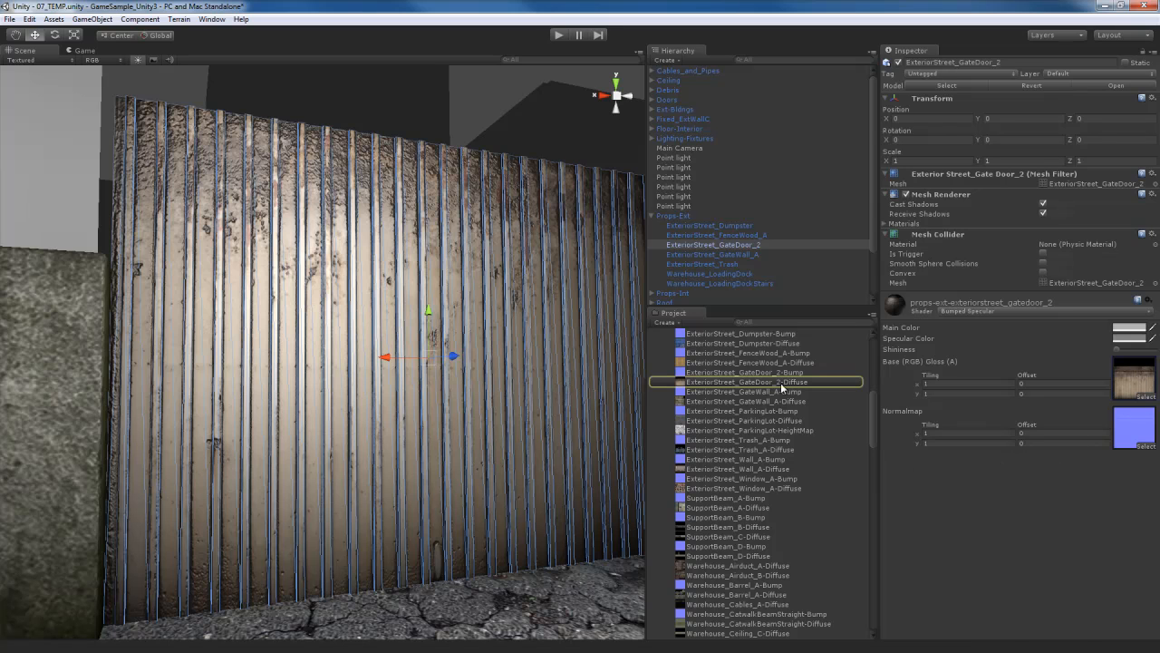
click(775, 381)
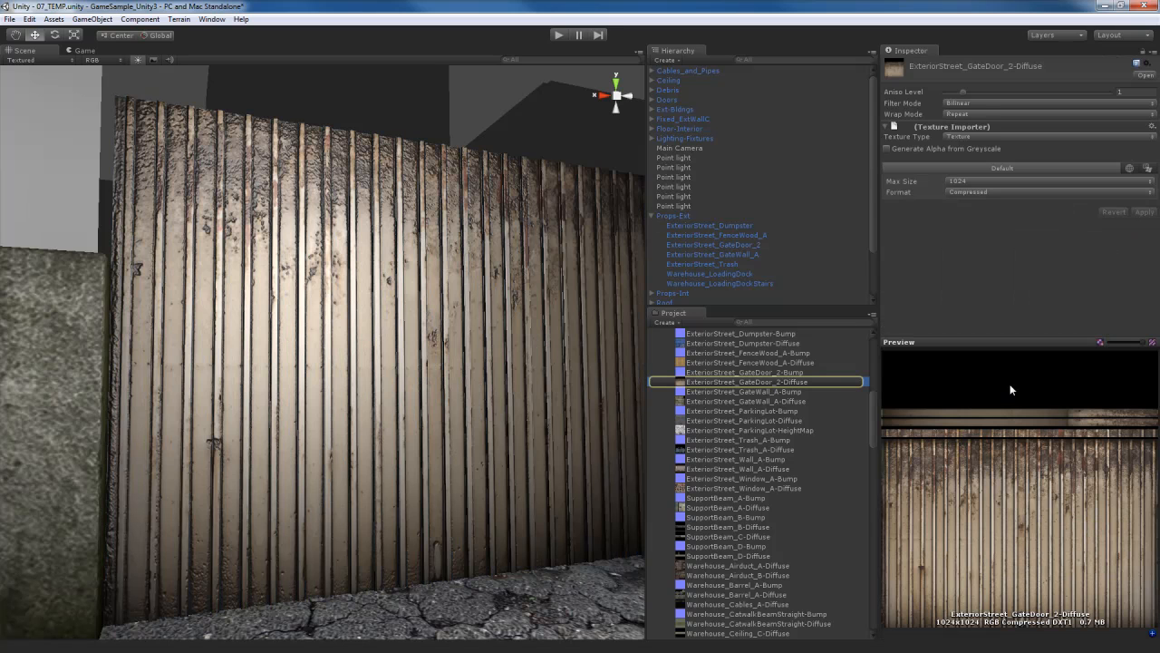
click(906, 148)
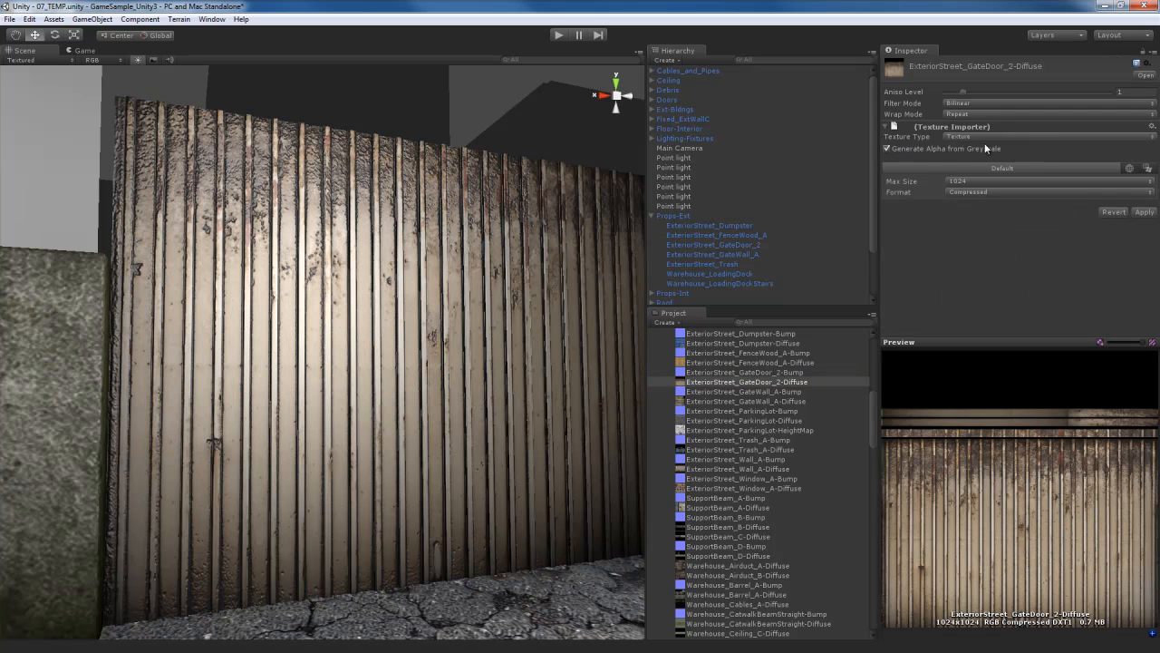
click(1144, 211)
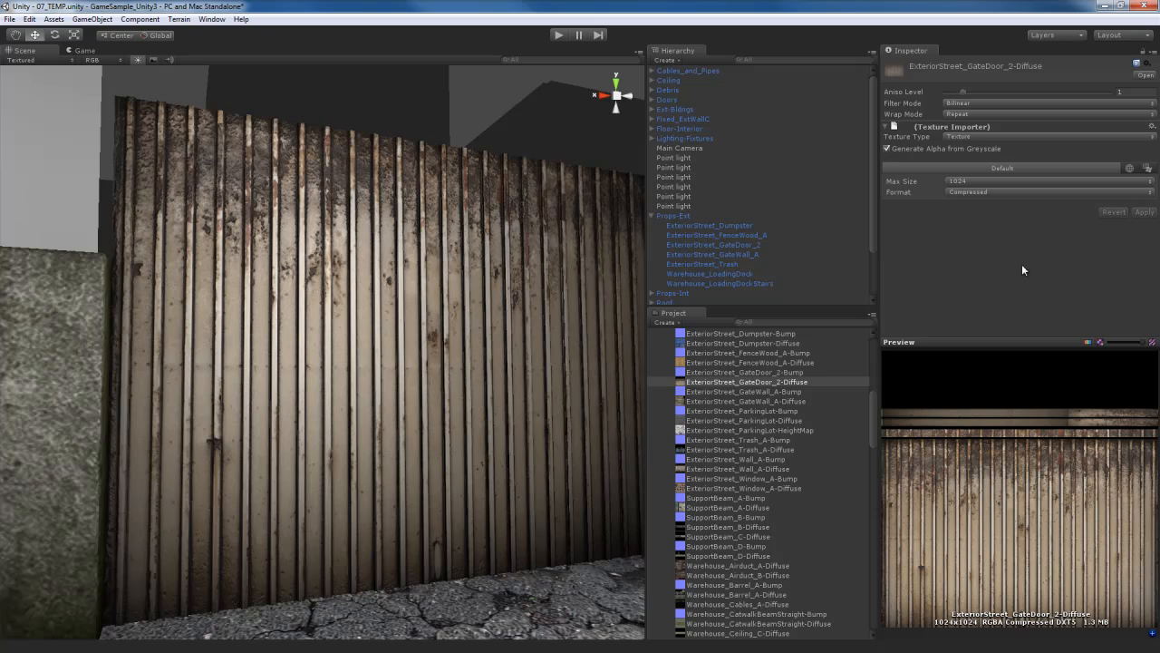
- Select the debris pile beside the gate wall and assign Warehouse_DebrisPile_B-Diffuse as its material's base texture
alt+drag(465, 348, 393, 257)
key(a)
right_drag(394, 255, 475, 356)
key(s)
click(437, 350)
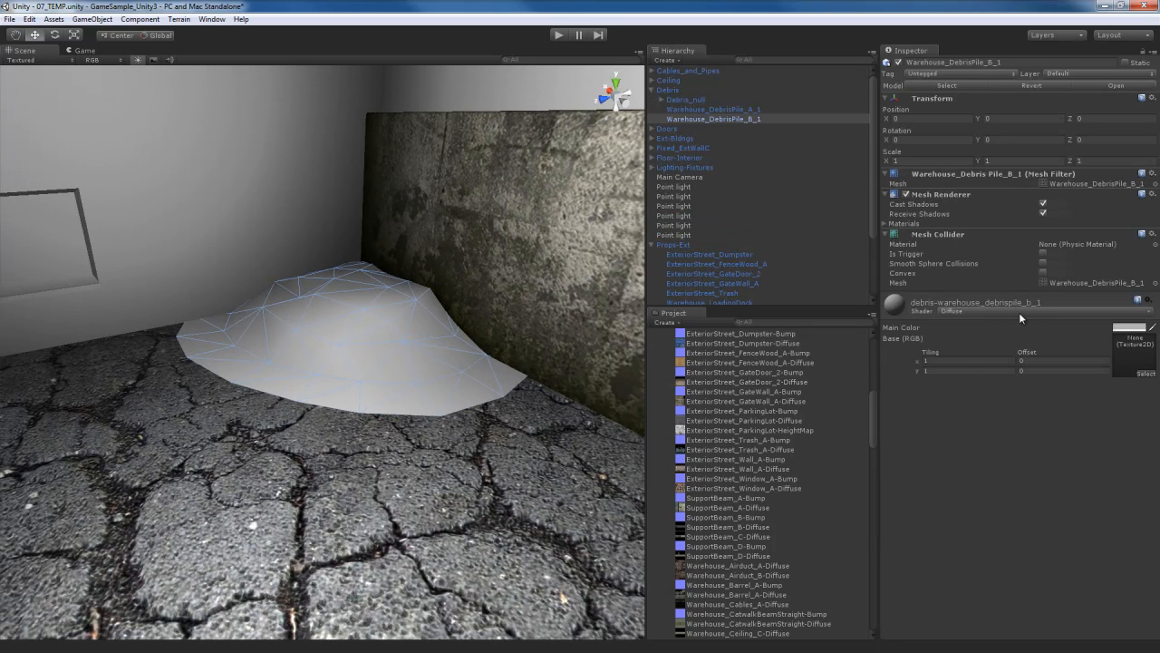
click(1146, 374)
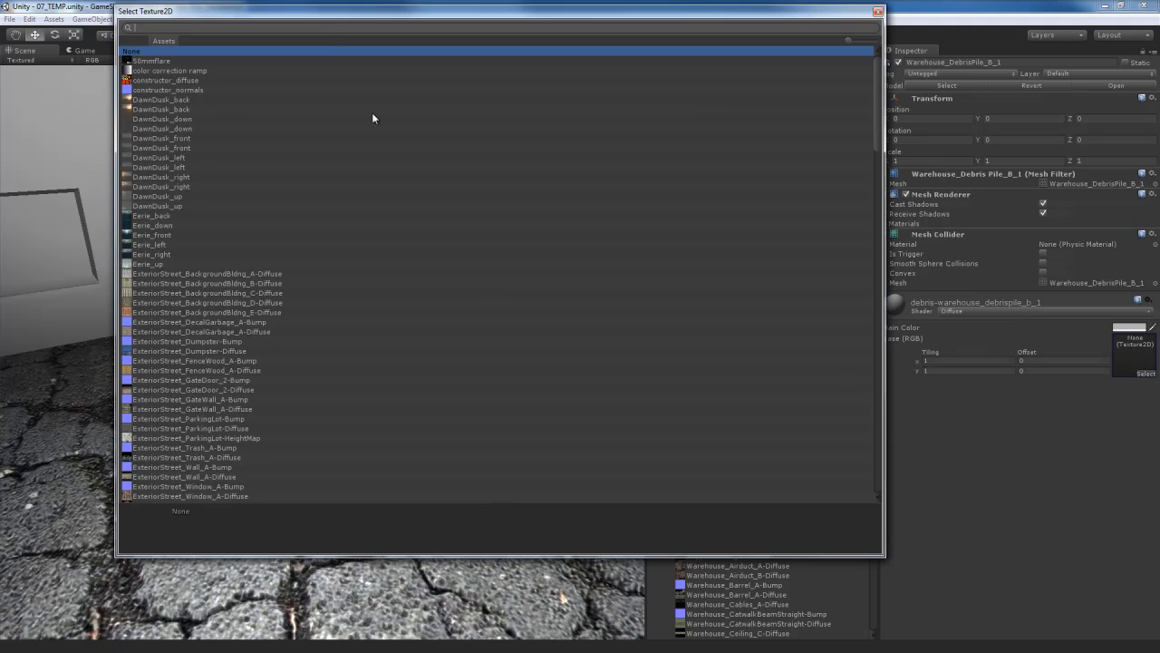
text(debris)
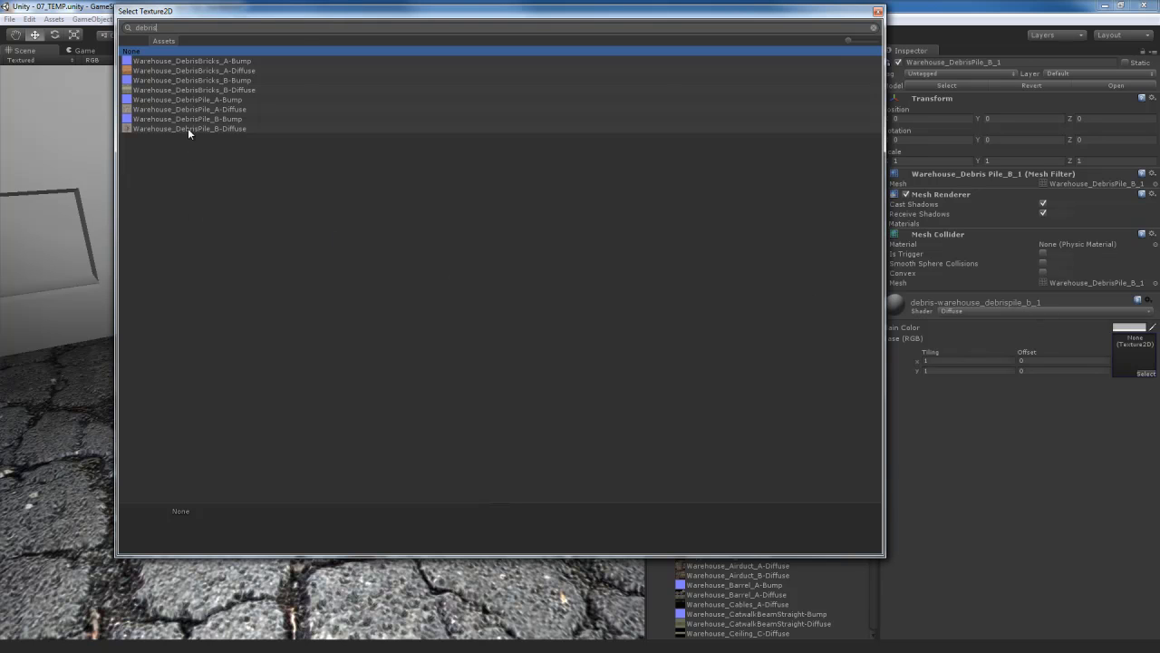
double_click(216, 129)
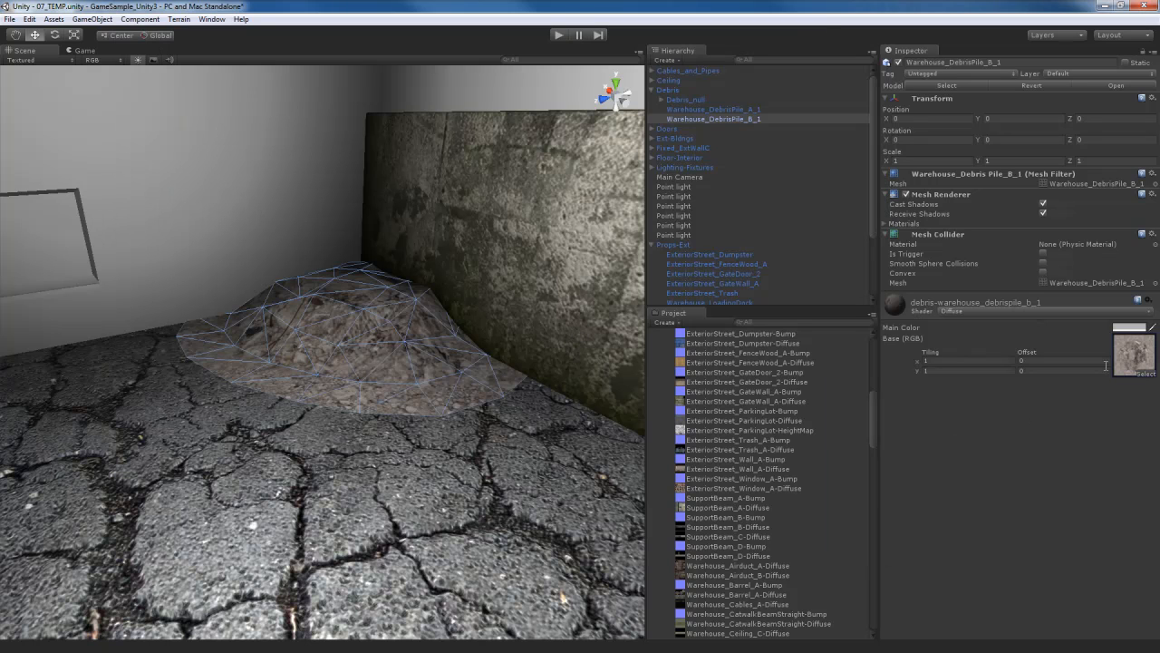
- Switch the debris pile material to the Bumped Diffuse shader and assign Warehouse_DebrisPile_B-Bump as its normal map
click(1019, 310)
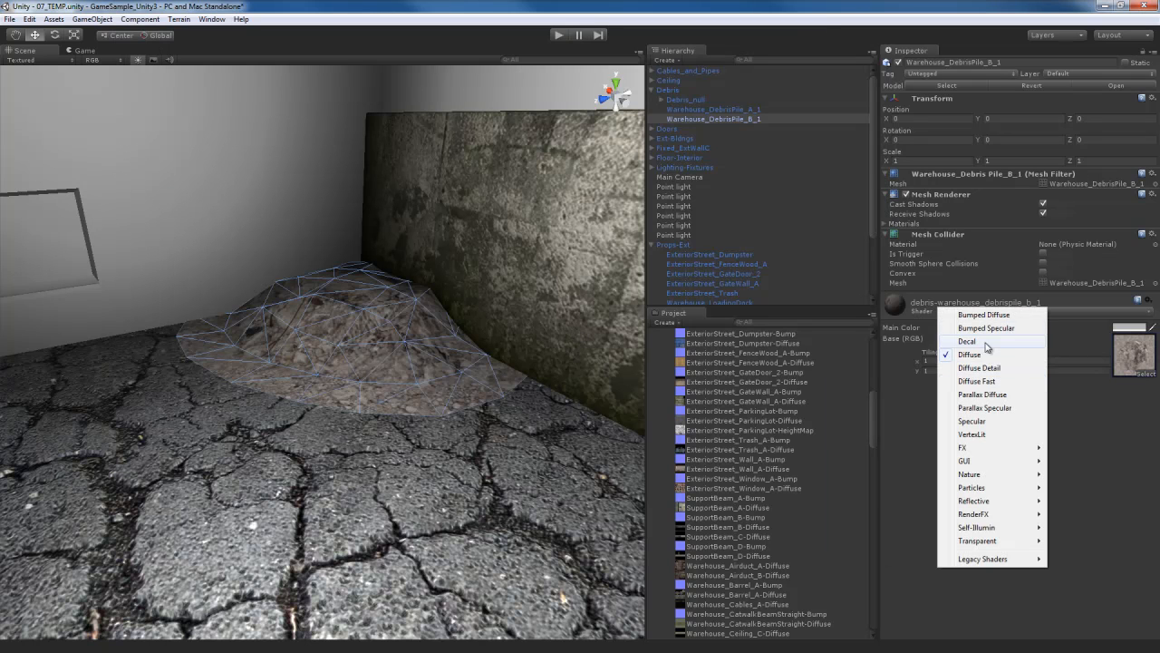
click(986, 316)
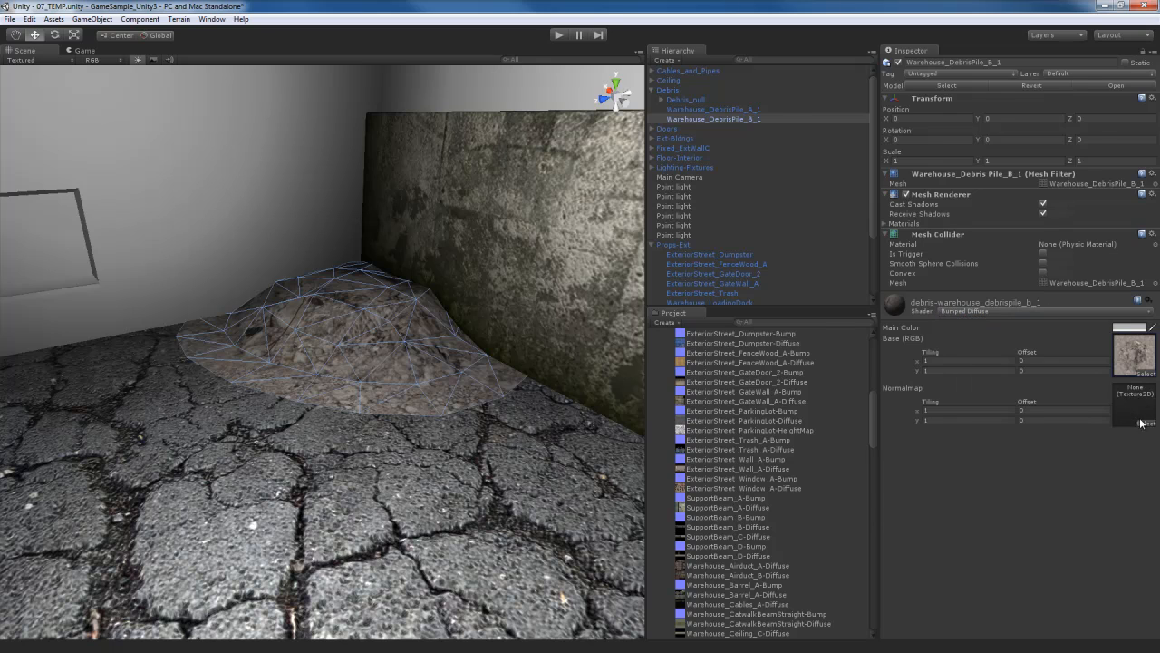
click(1135, 354)
click(780, 445)
drag(780, 447, 1136, 407)
- Examine the debris pile's bumped surface and its edge against the parking lot from several angles
right_drag(408, 452, 402, 377)
key(w)
click(402, 377)
right_drag(394, 445, 411, 421)
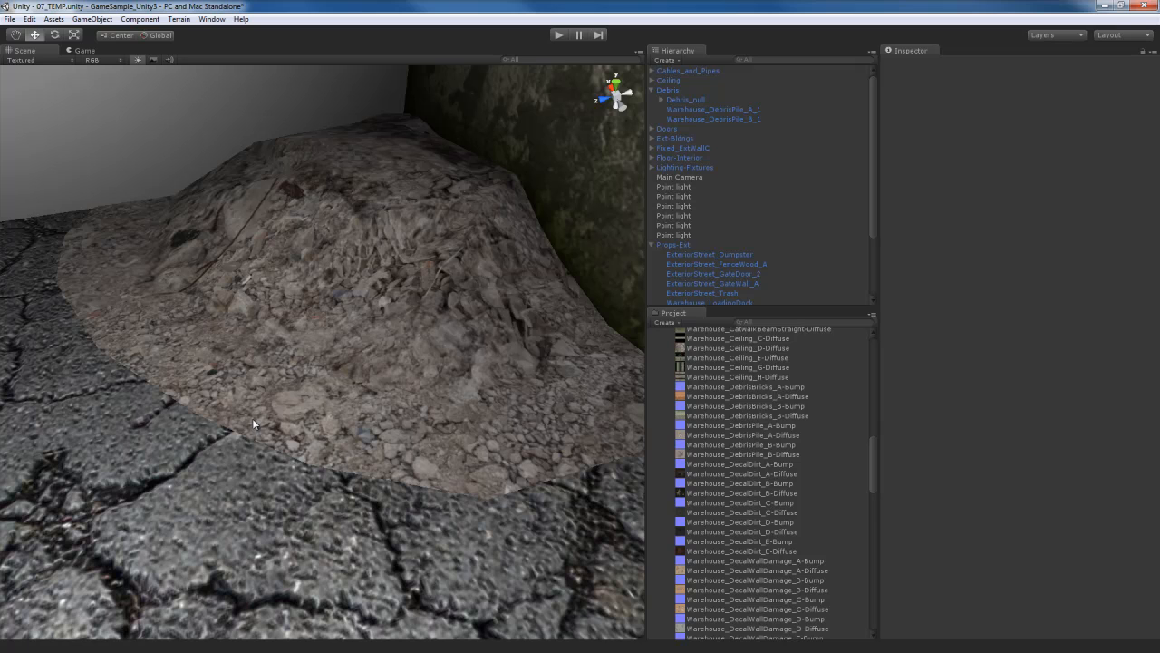
right_drag(253, 421, 192, 373)
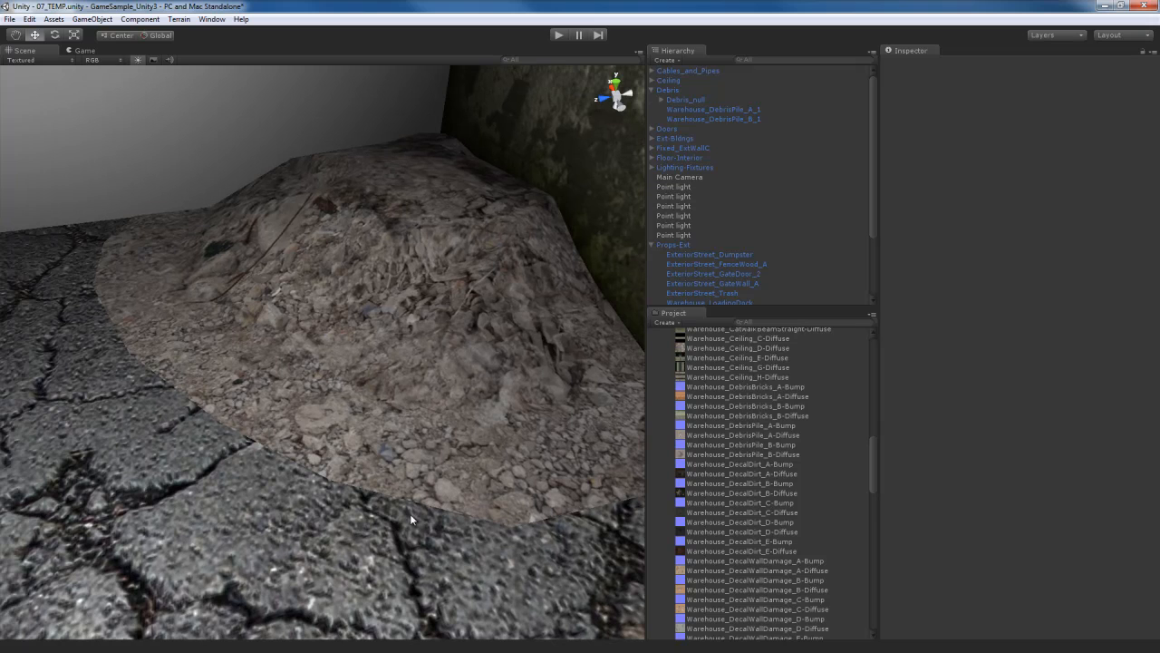
right_drag(410, 513, 421, 521)
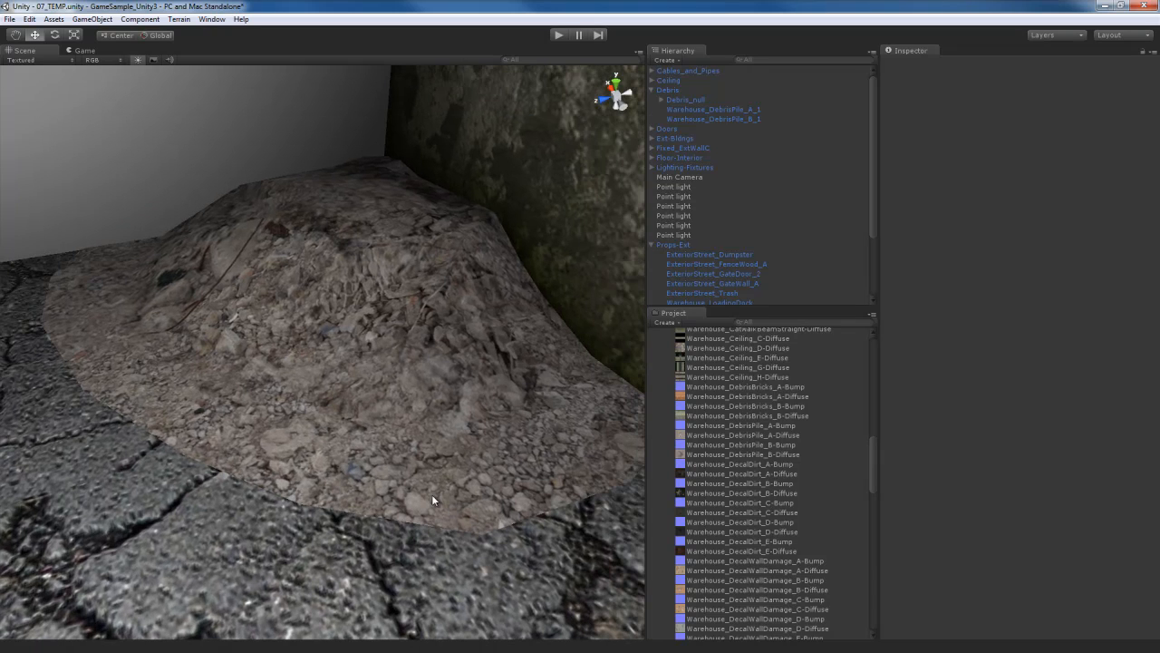
right_drag(392, 469, 406, 472)
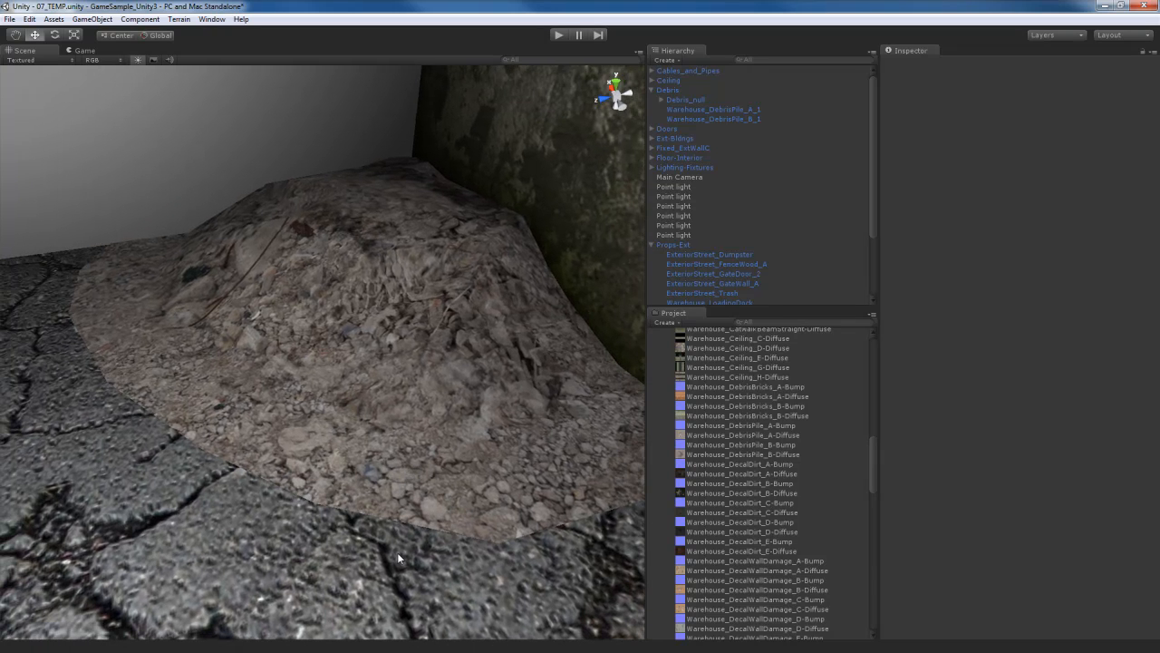
right_drag(406, 541, 419, 496)
key(s)
key(w)
- Fix the debris pile's bump texture so it is marked as a normal map, and change the material's shader to Transparent/Bumped Diffuse
click(417, 393)
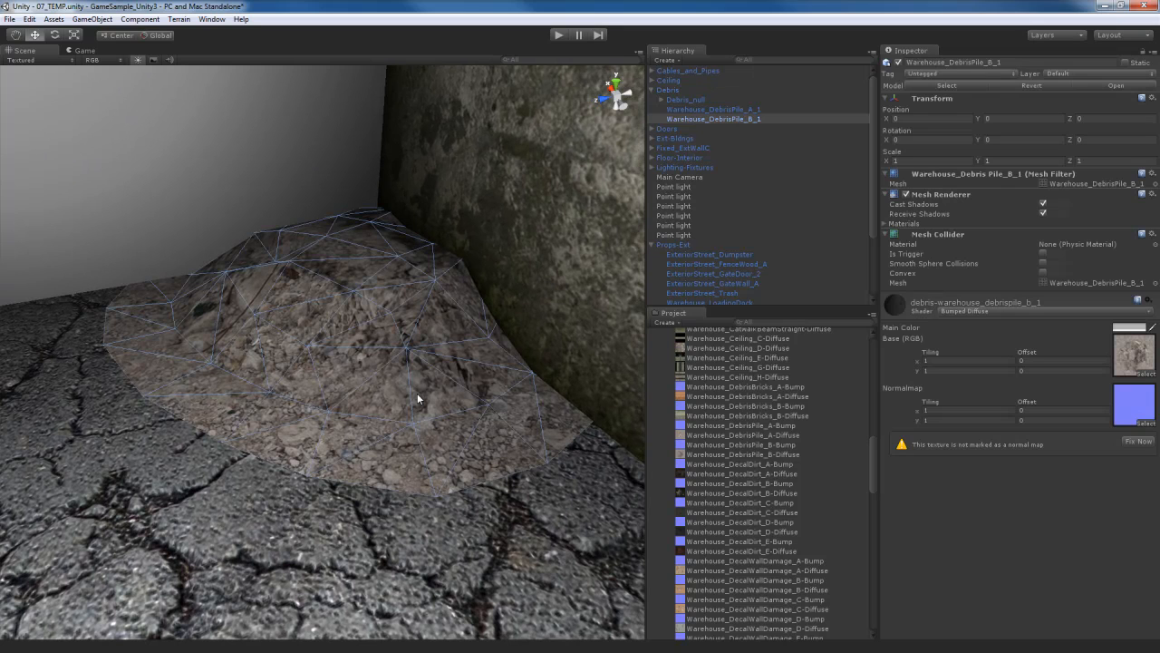
click(1139, 441)
click(966, 311)
mouse_move(1004, 543)
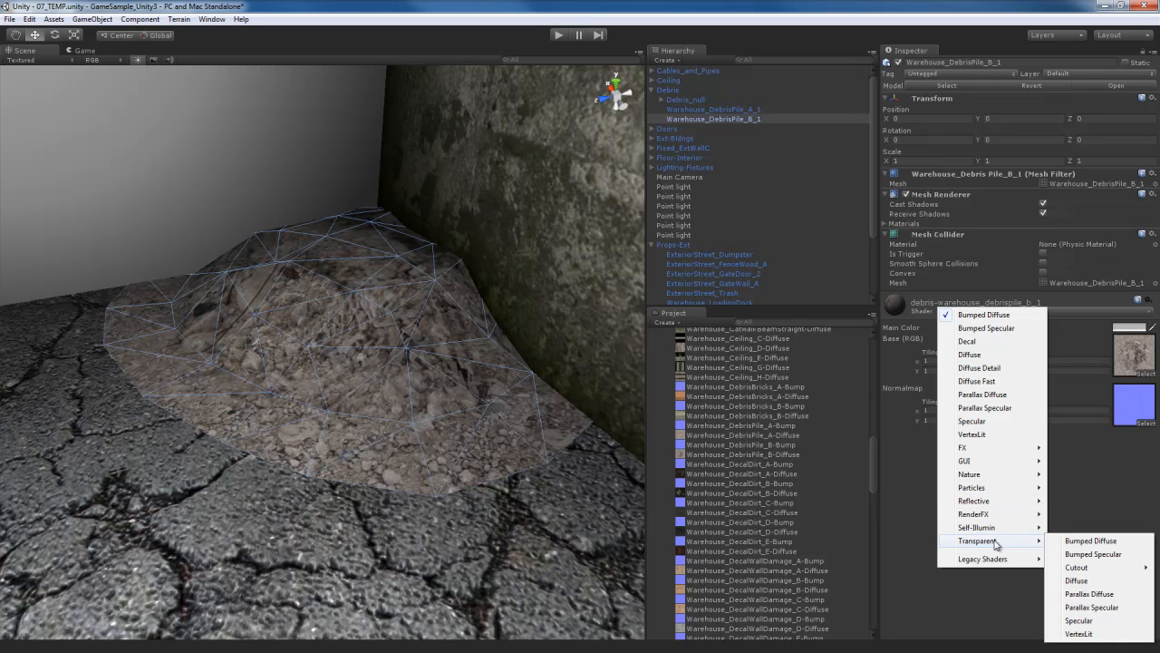
click(1109, 541)
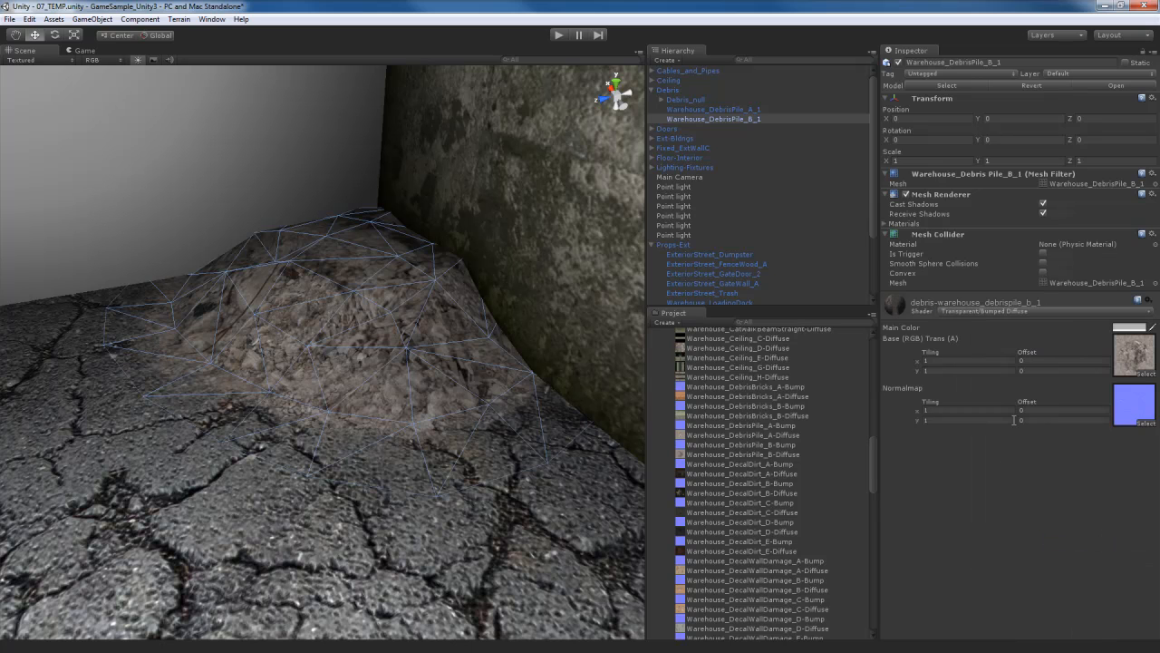
- Inspect the debris pile's blended edges up close and view the alpha channel of Warehouse_DebrisPile_B-Diffuse
right_drag(403, 381, 536, 312)
key(w)
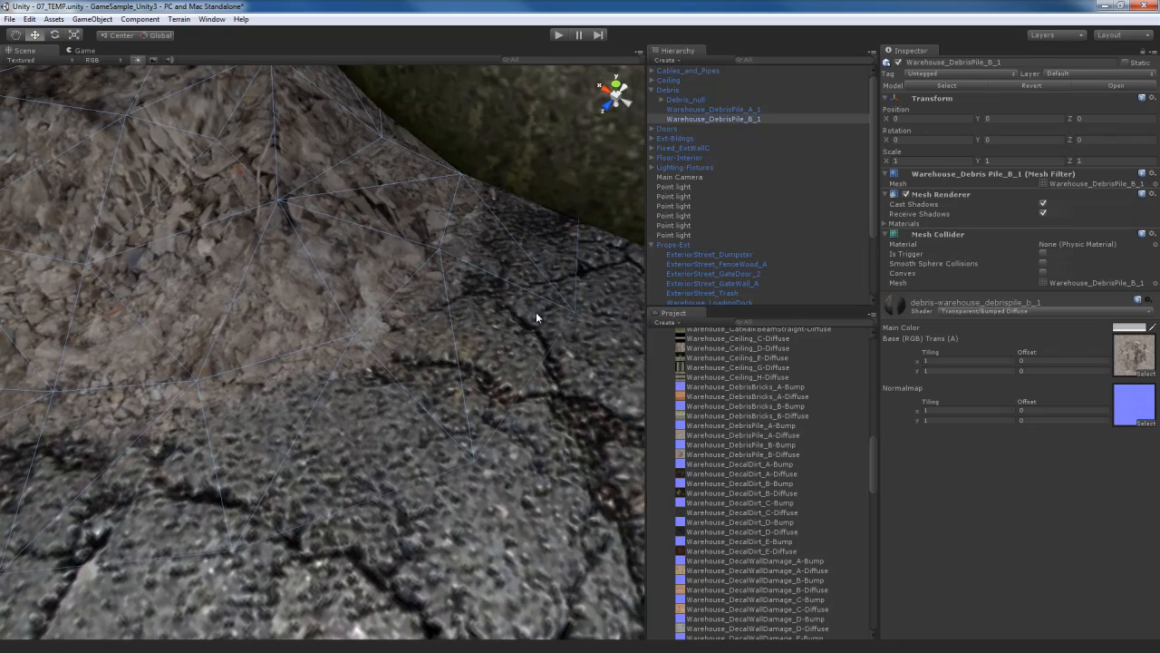
right_drag(455, 320, 483, 423)
click(784, 454)
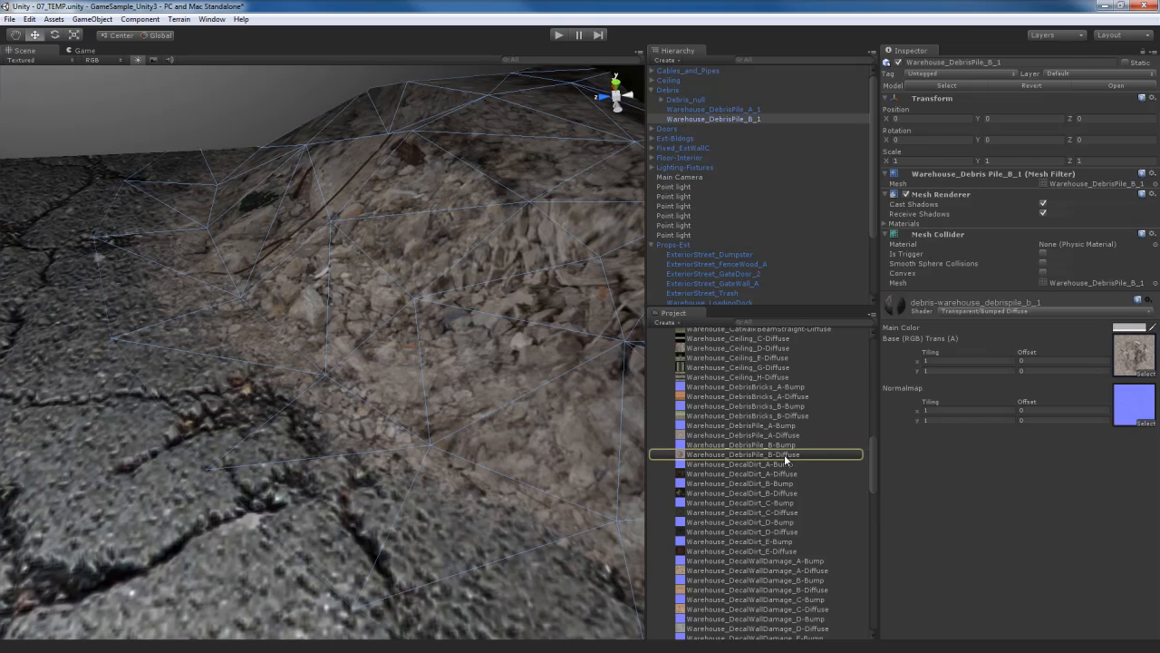
click(1089, 343)
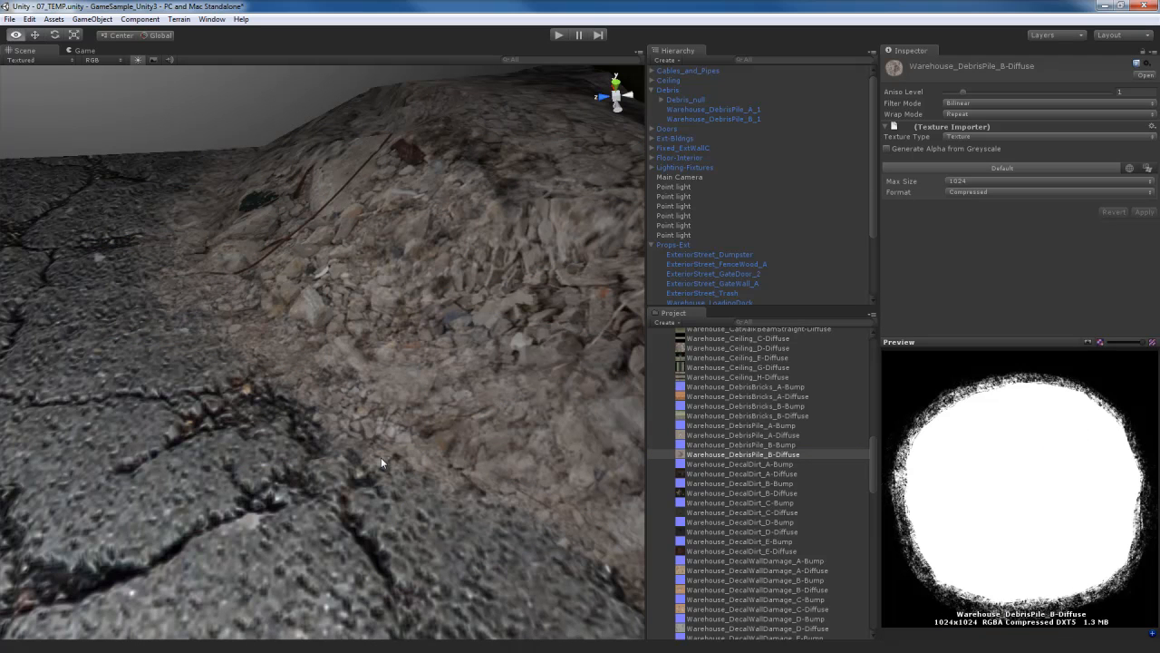
- Select the fence above the gate wall and assign ExteriorStreet_FenceWood_A-Diffuse as its material's base texture
right_drag(380, 457, 378, 444)
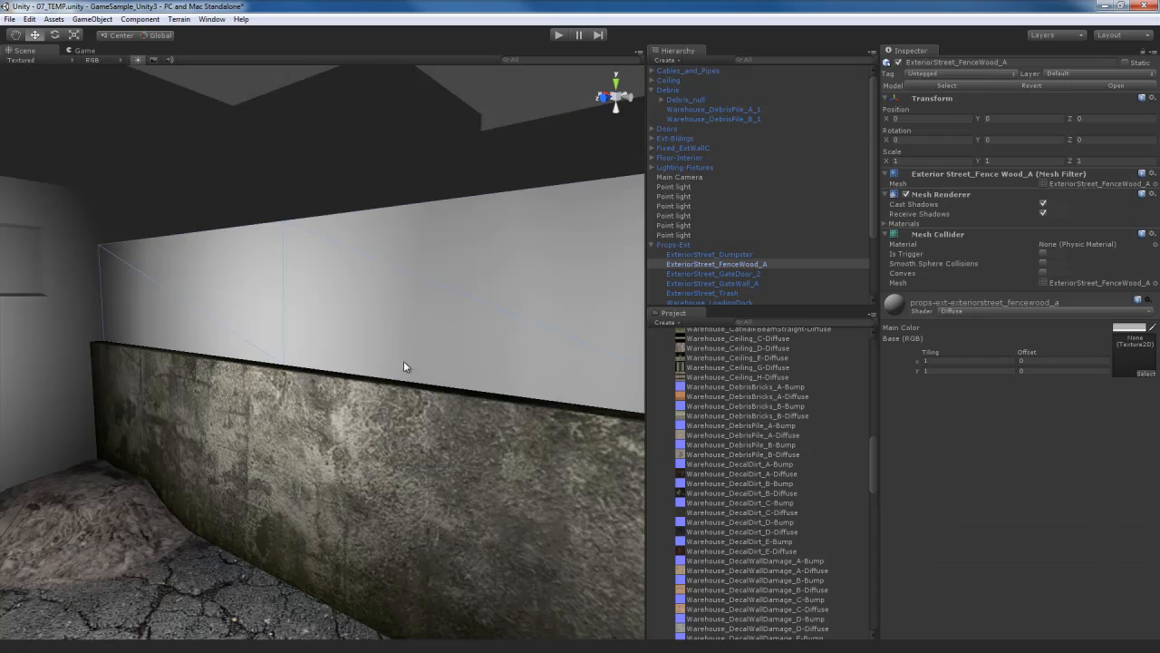
right_drag(402, 363, 438, 380)
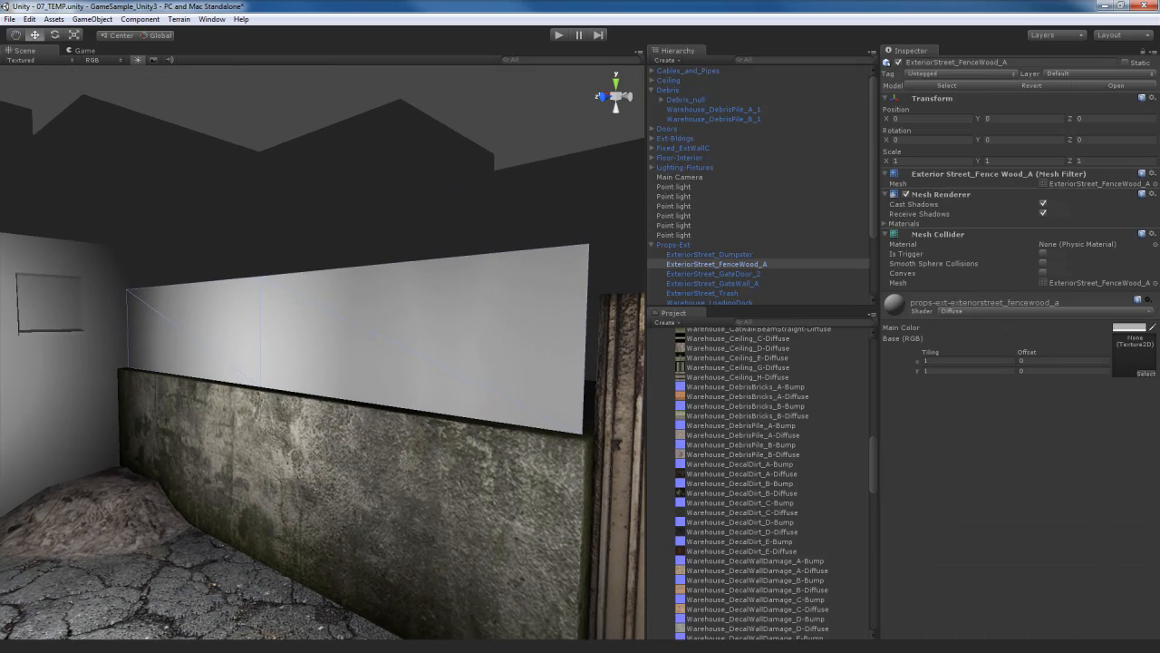
click(1147, 374)
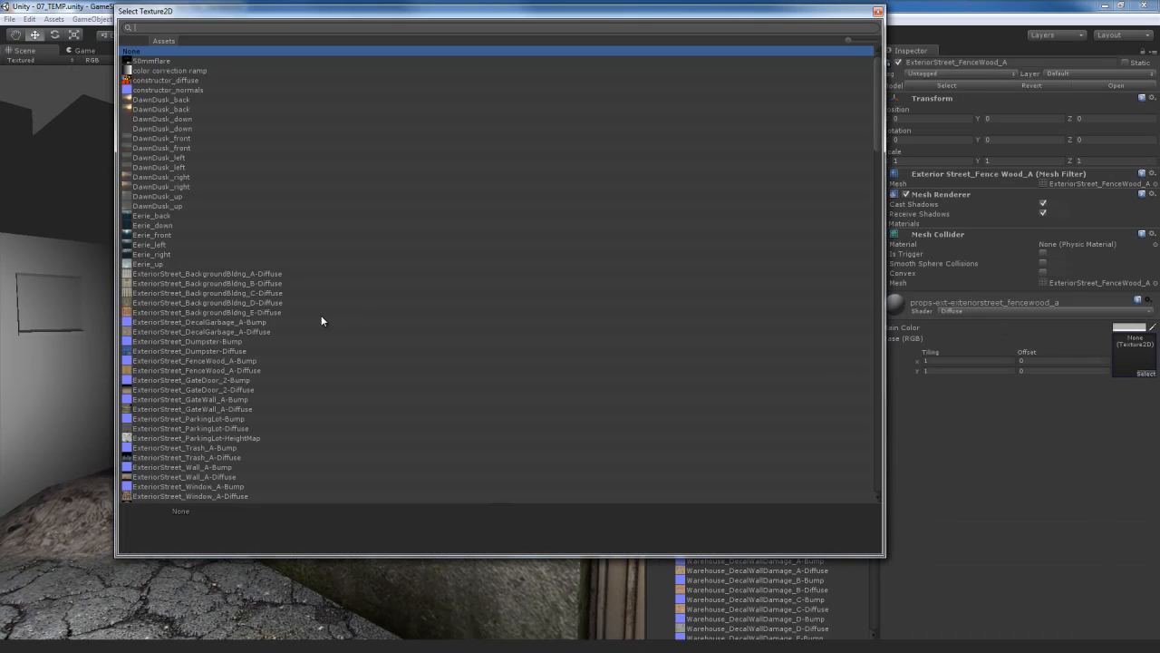
text(fence)
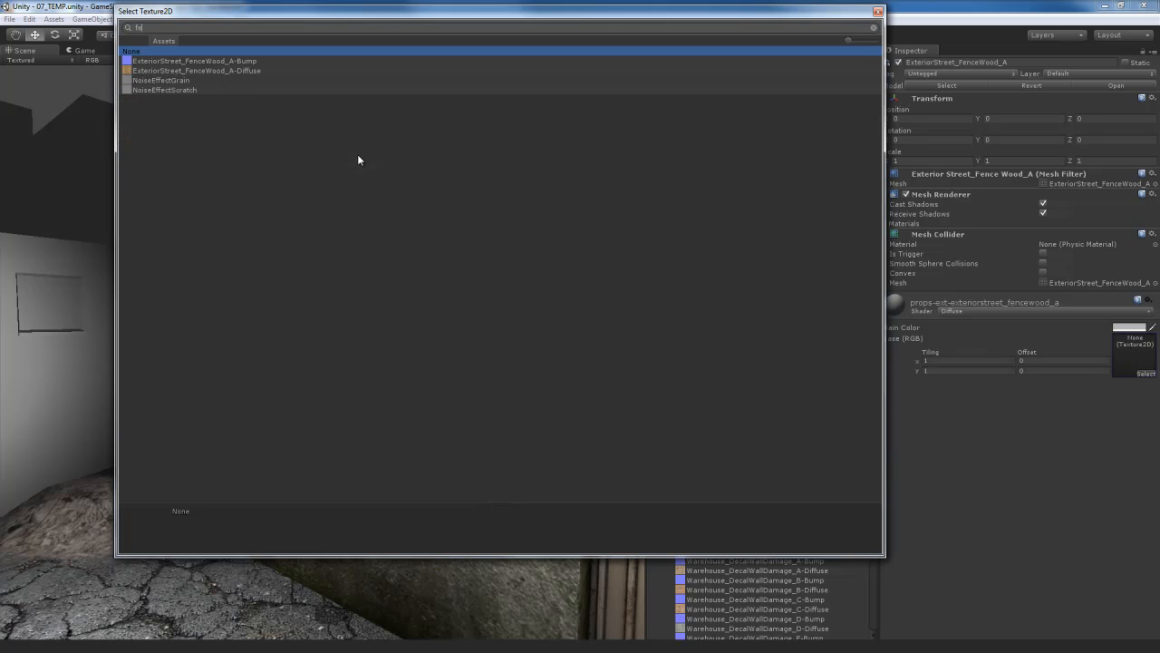
double_click(214, 71)
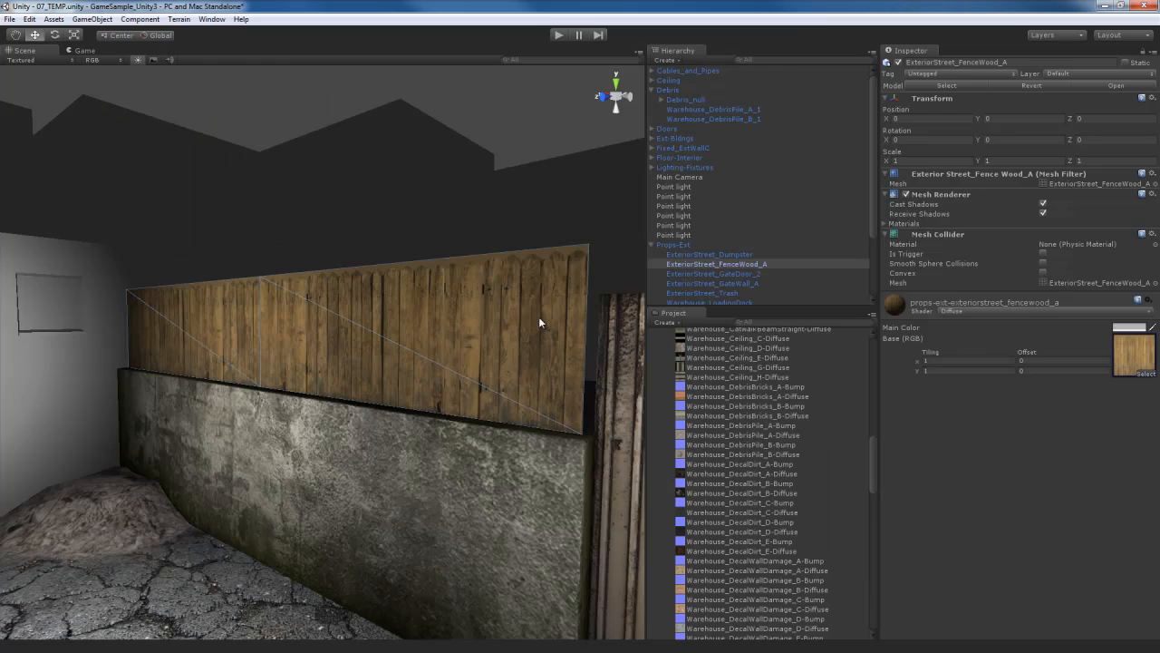
- Inspect the fence's plank tips and change its material's shader to Transparent/Cutout/Bumped Specular
right_drag(384, 407, 471, 372)
key(w)
key(s)
key(w)
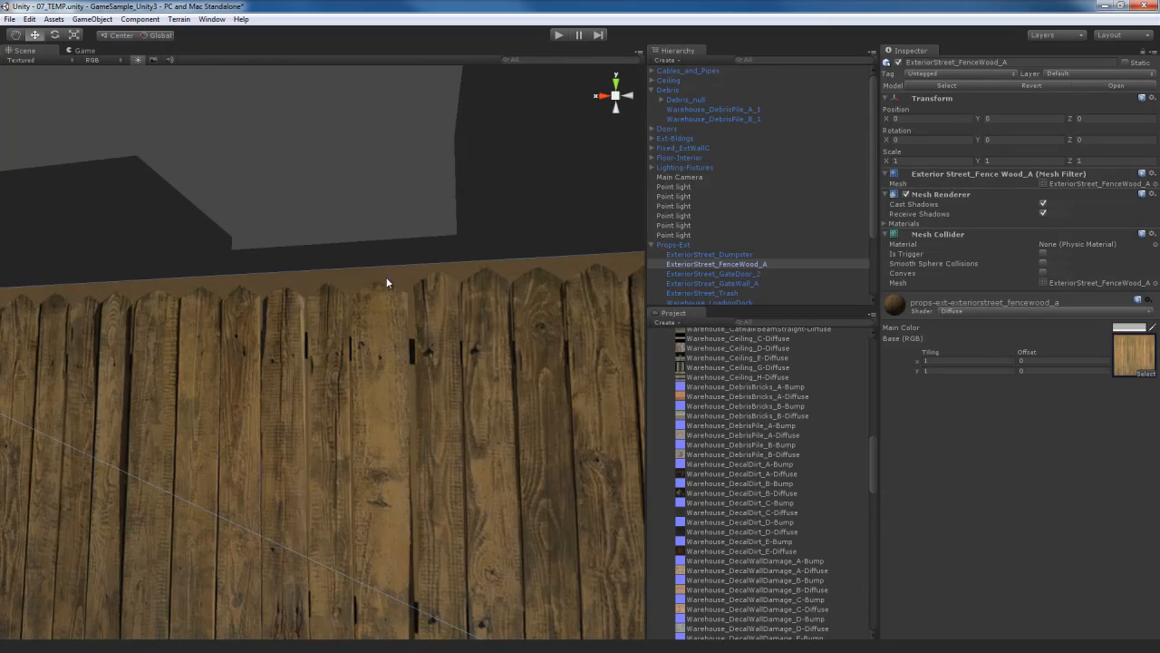
key(s)
right_drag(439, 333, 379, 384)
click(1030, 313)
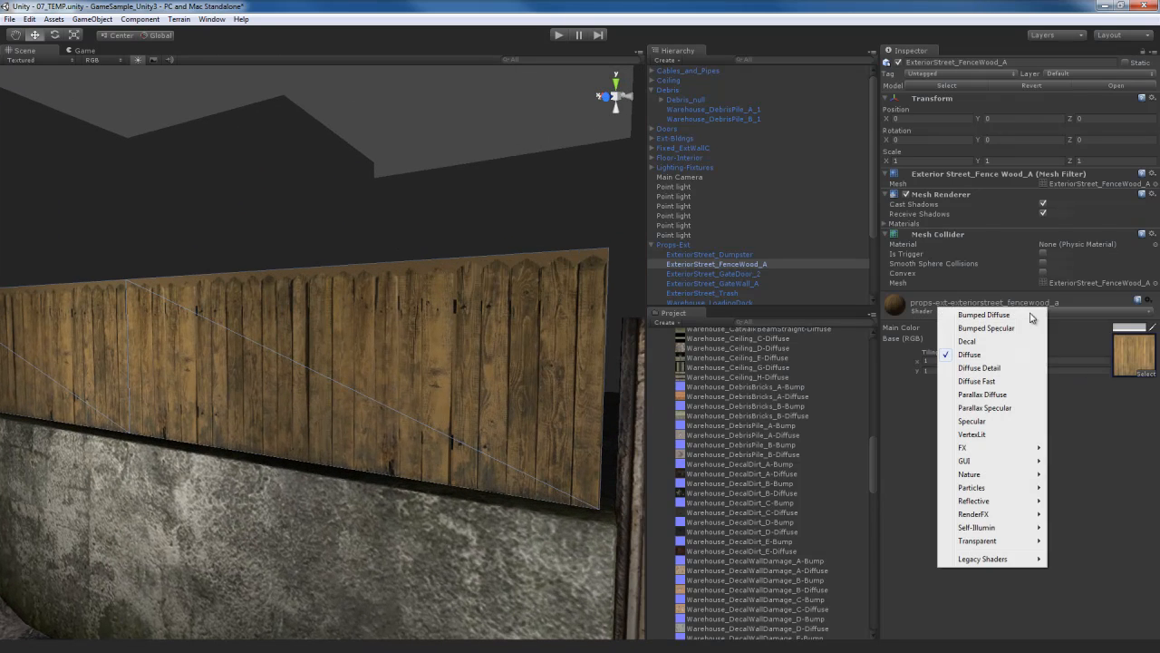
mouse_move(1030, 541)
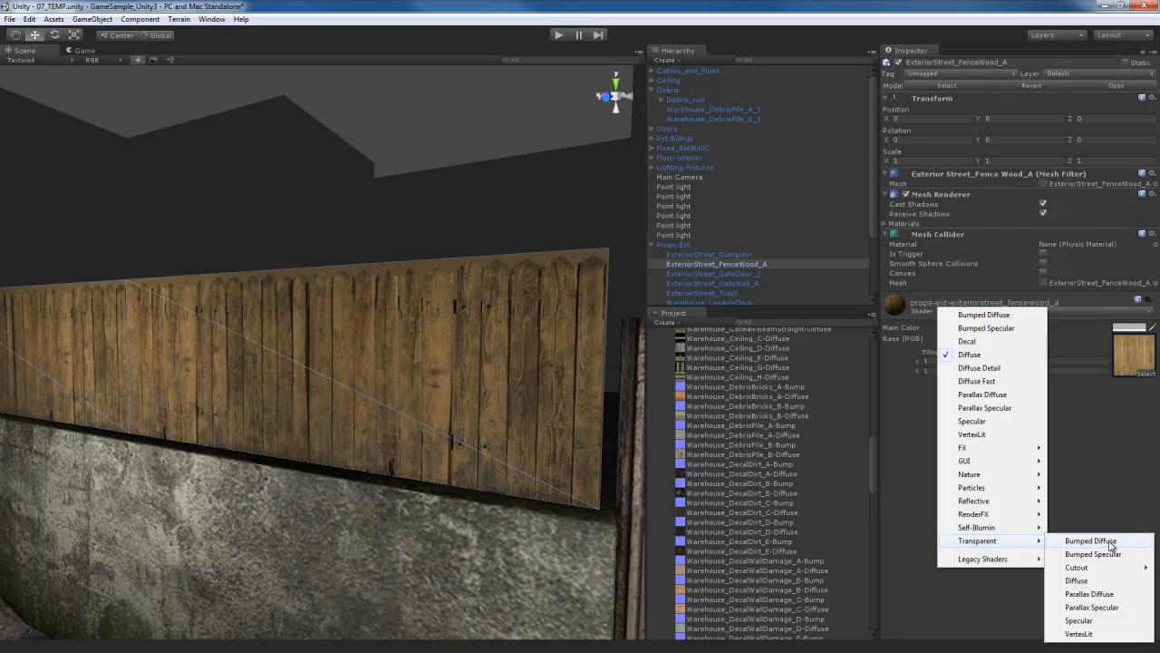
mouse_move(1103, 569)
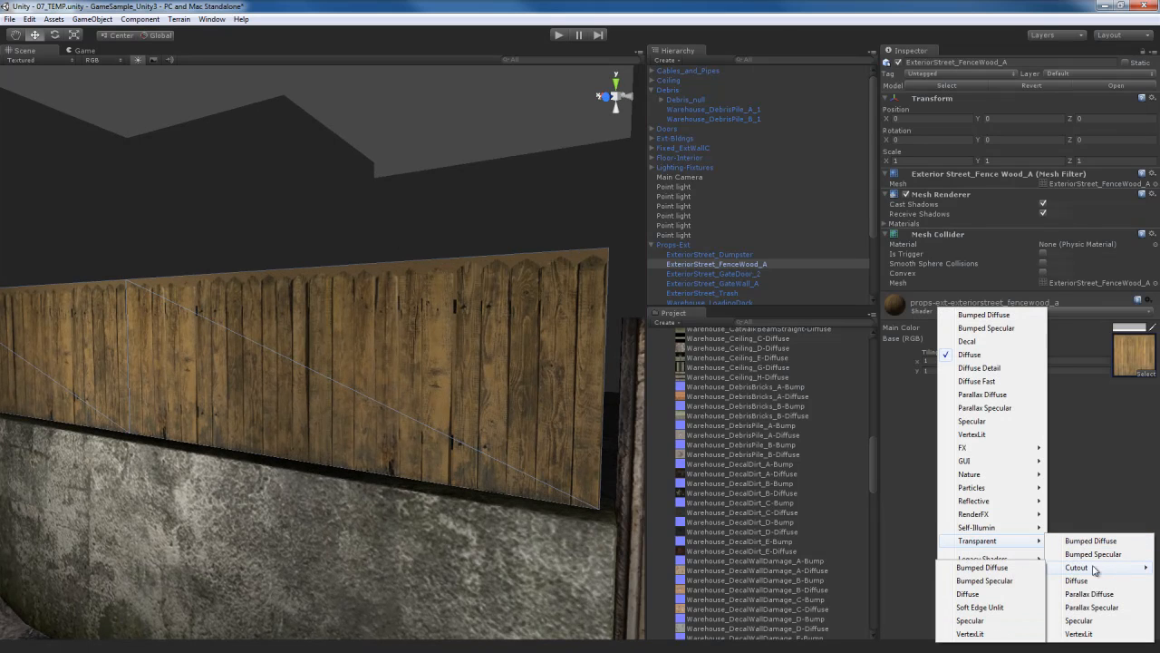
click(1004, 582)
alt+drag(562, 308, 512, 341)
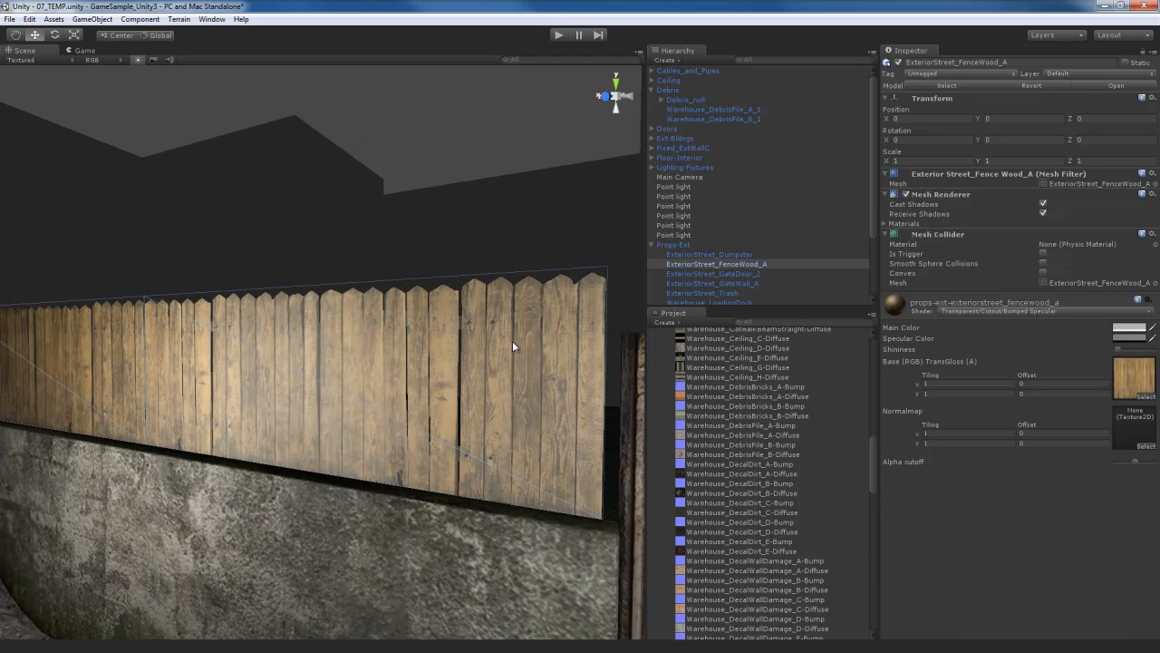
- View the alpha channel of the ExteriorStreet_FenceWood_A-Diffuse texture, and reselect the fence in the scene
click(1128, 379)
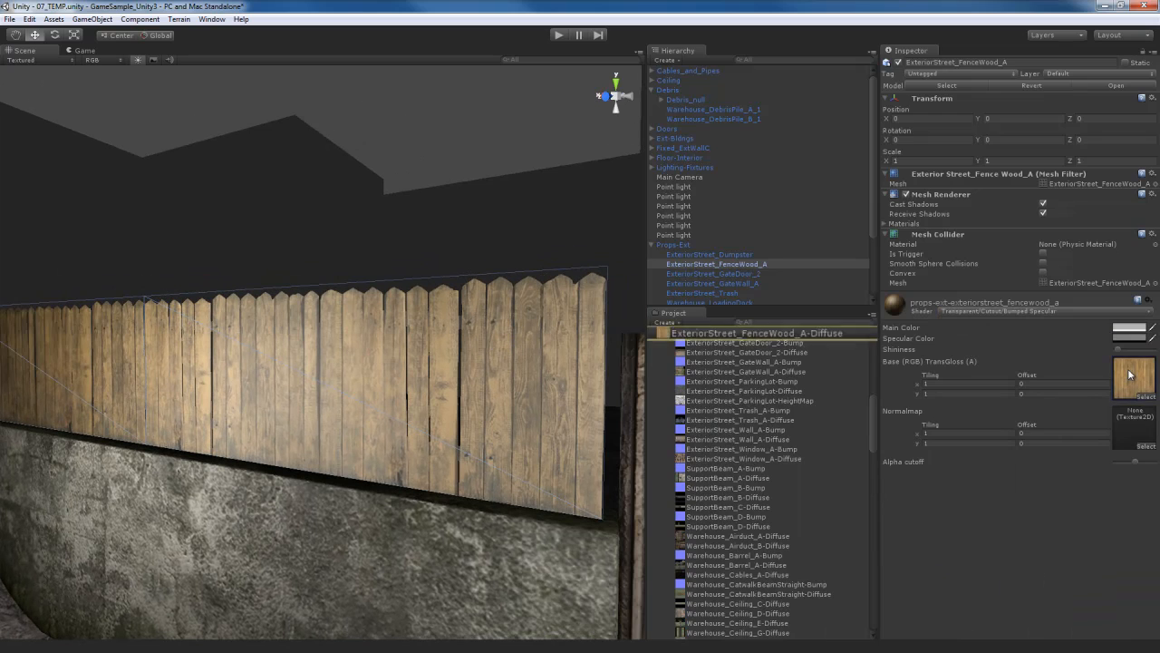
click(783, 335)
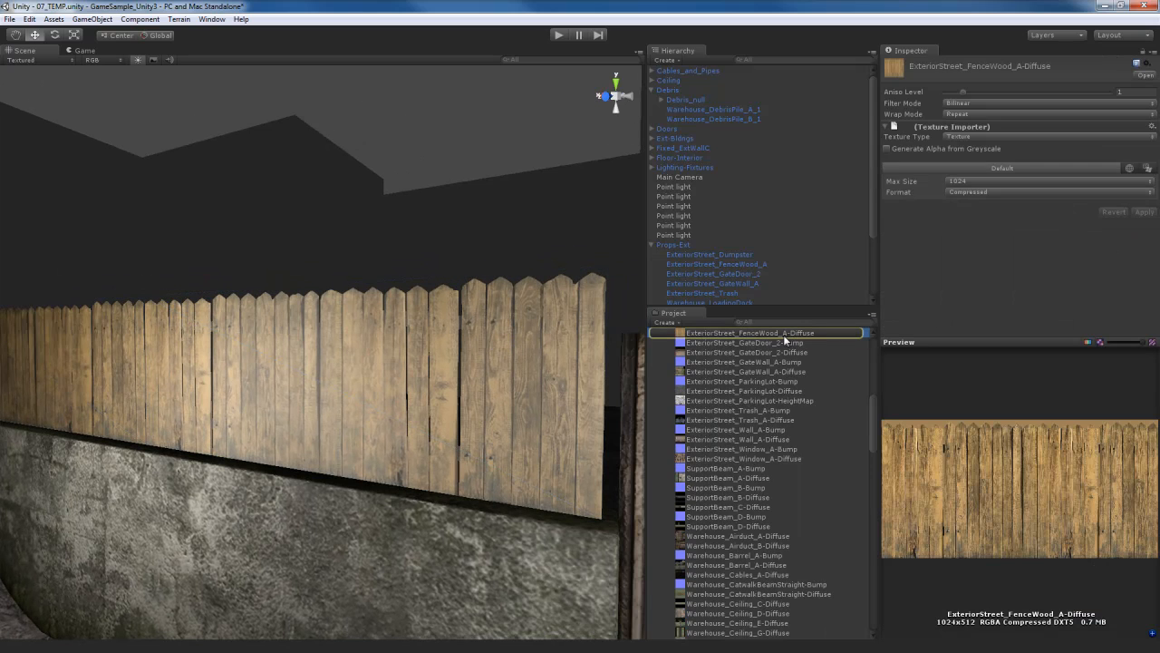
click(1089, 341)
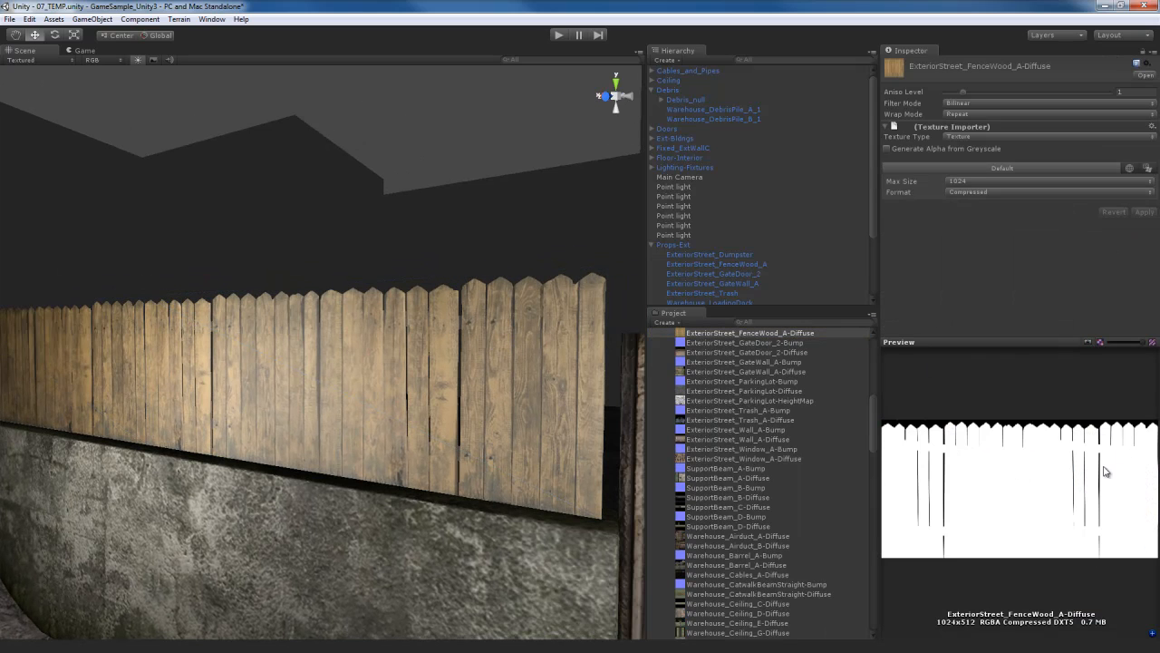
click(493, 349)
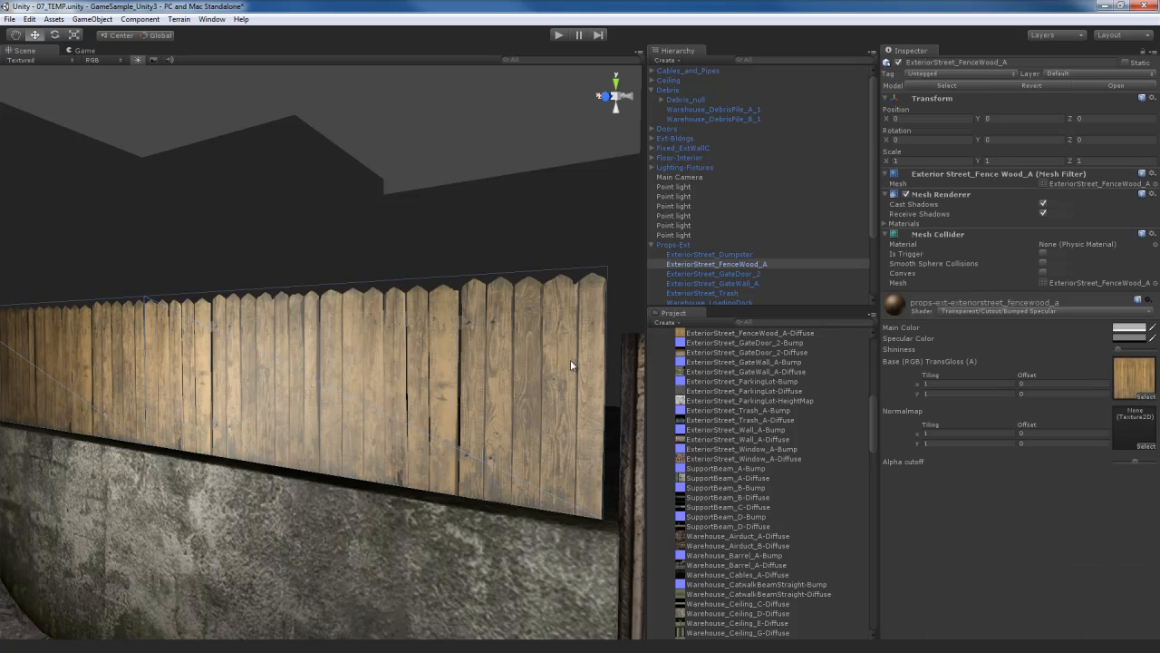
- Assign ExteriorStreet_FenceWood_A-Bump as the fence material's normal map and fix its import so it is marked as a normal map
click(1146, 447)
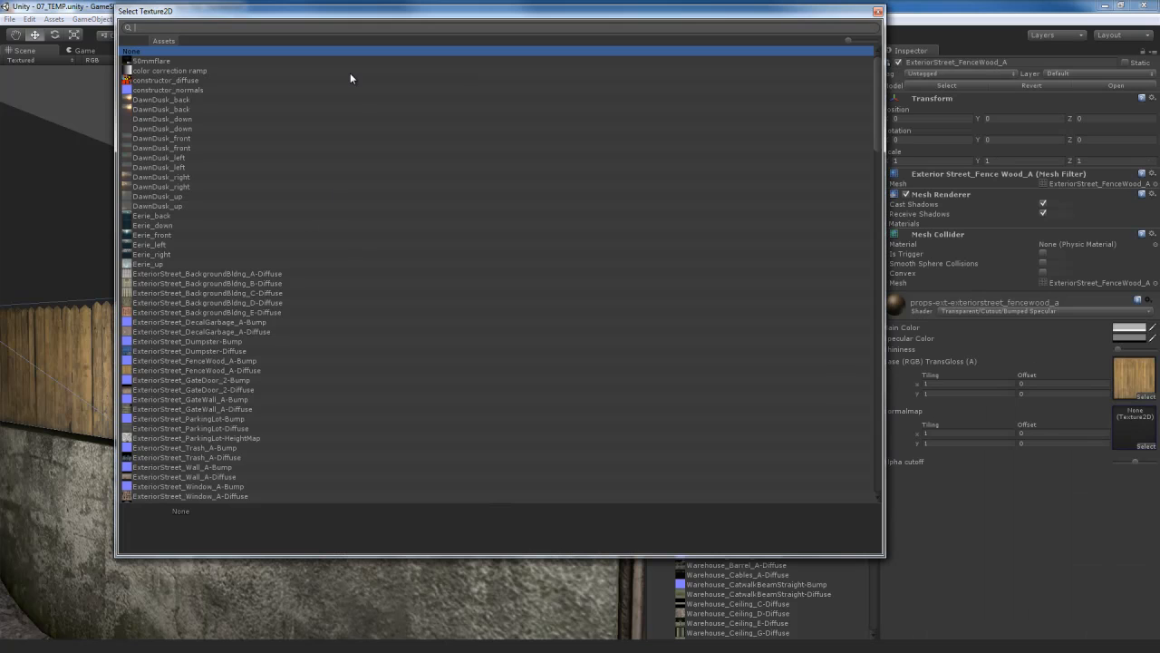
text(fencd)
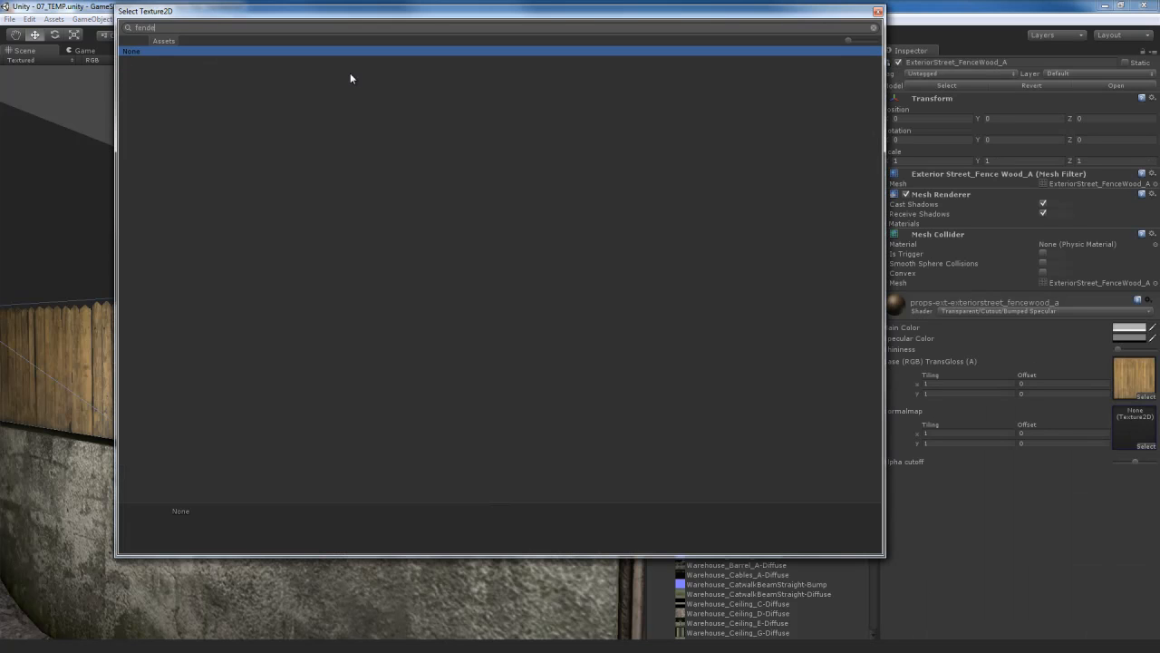
key(BackSpace)
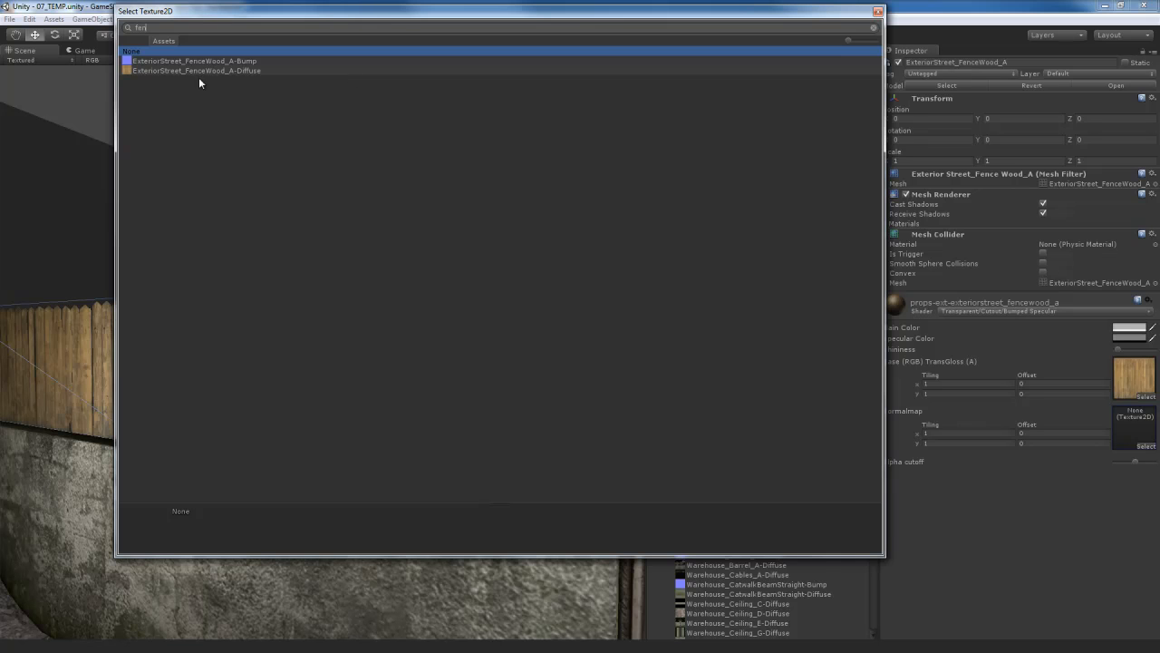
double_click(223, 60)
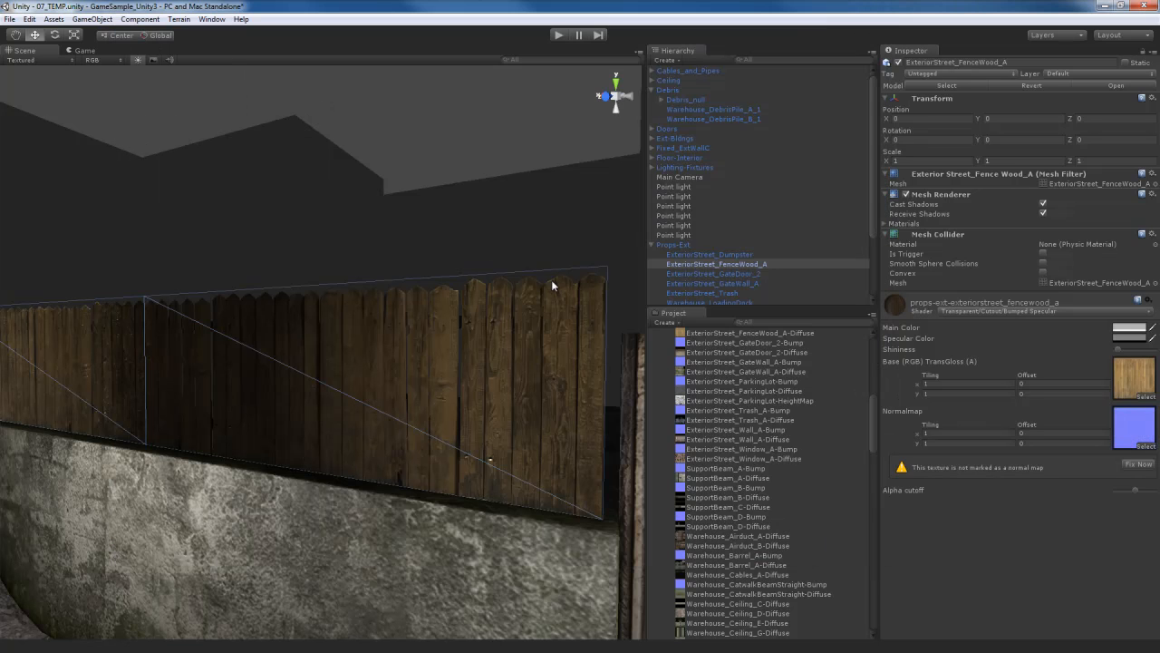
click(1138, 465)
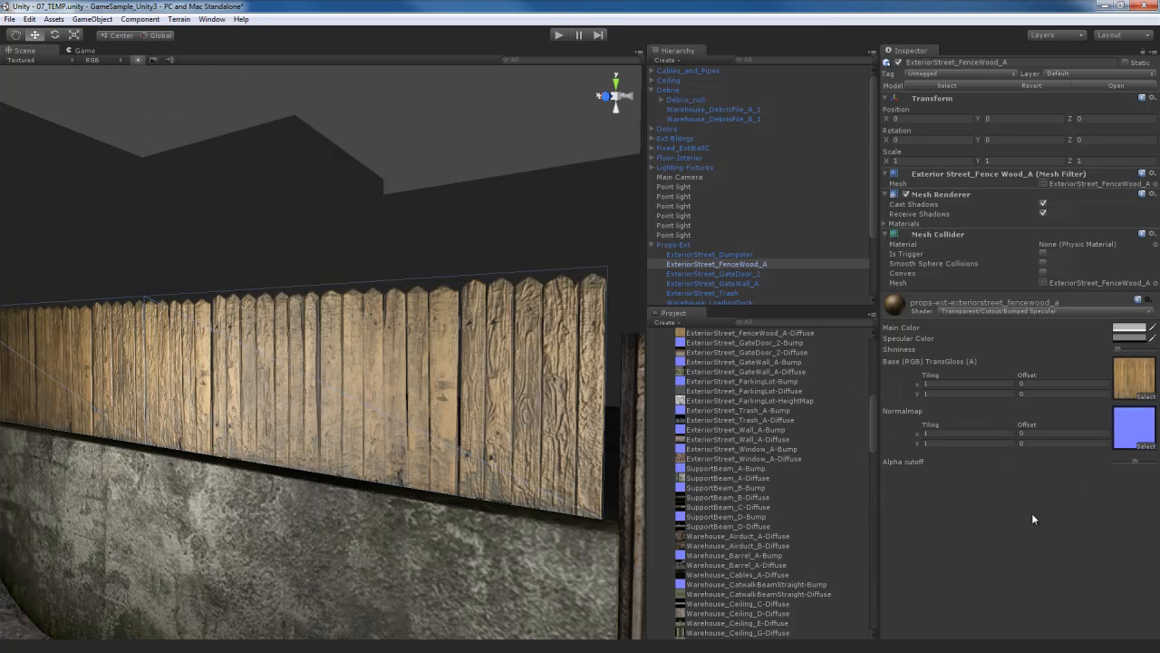
alt+drag(452, 468, 487, 444)
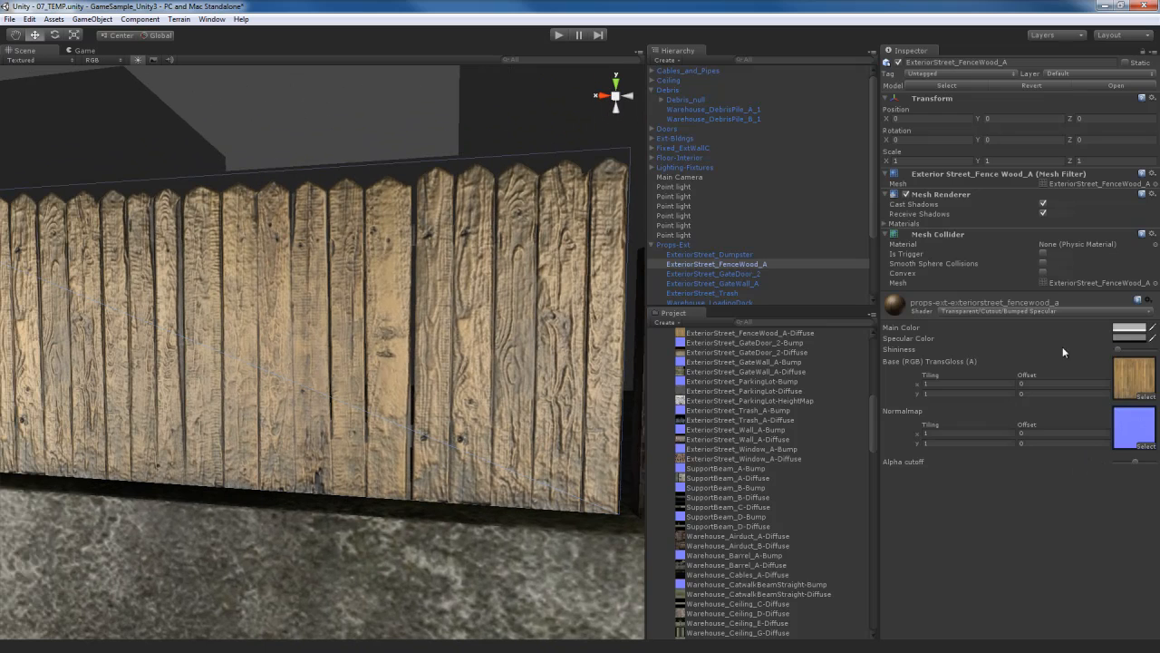
- Darken the fence material's specular color to a dark grey with a brightness value of 42, and deselect the fence
click(1126, 339)
drag(597, 371, 589, 400)
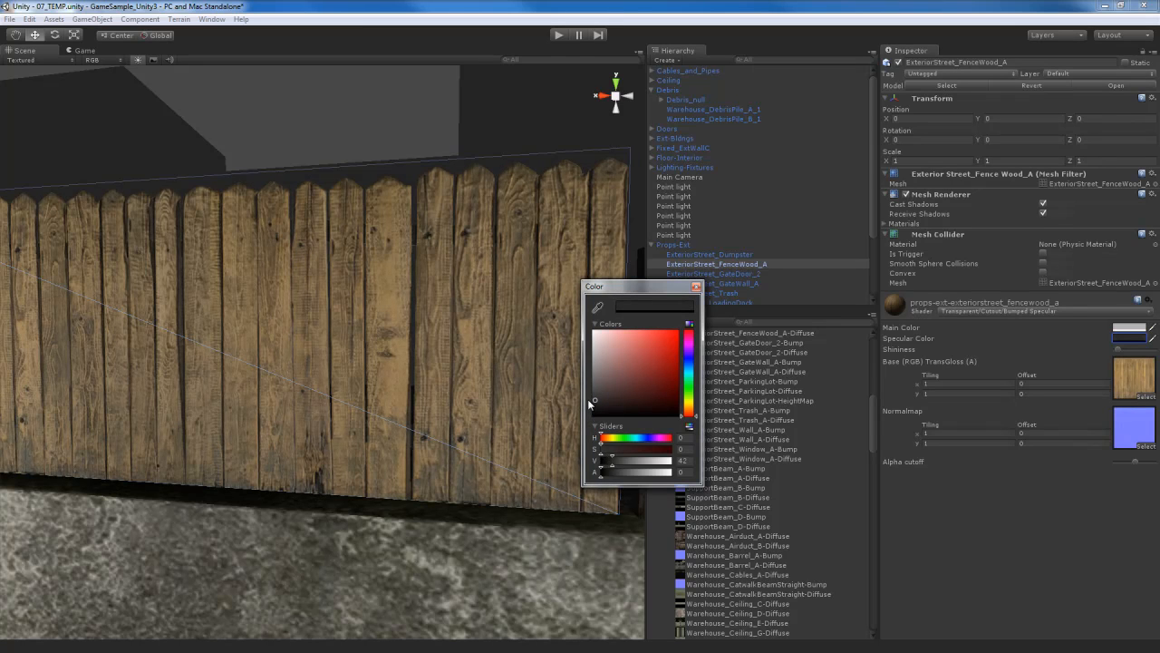
click(695, 286)
mouse_move(399, 377)
alt+mouse_down()
mouse_move(466, 389)
mouse_move(389, 391)
mouse_move(384, 407)
mouse_move(336, 409)
mouse_move(450, 384)
mouse_move(366, 393)
mouse_move(410, 391)
alt+mouse_up()
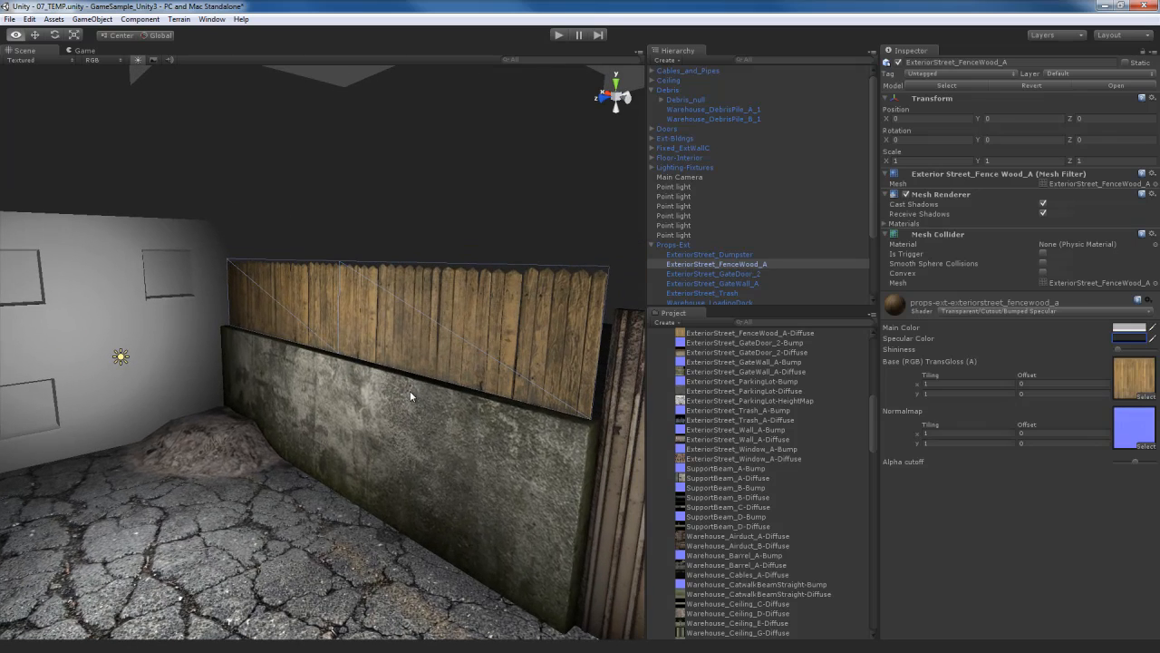
alt+drag(465, 324, 546, 158)
click(547, 158)
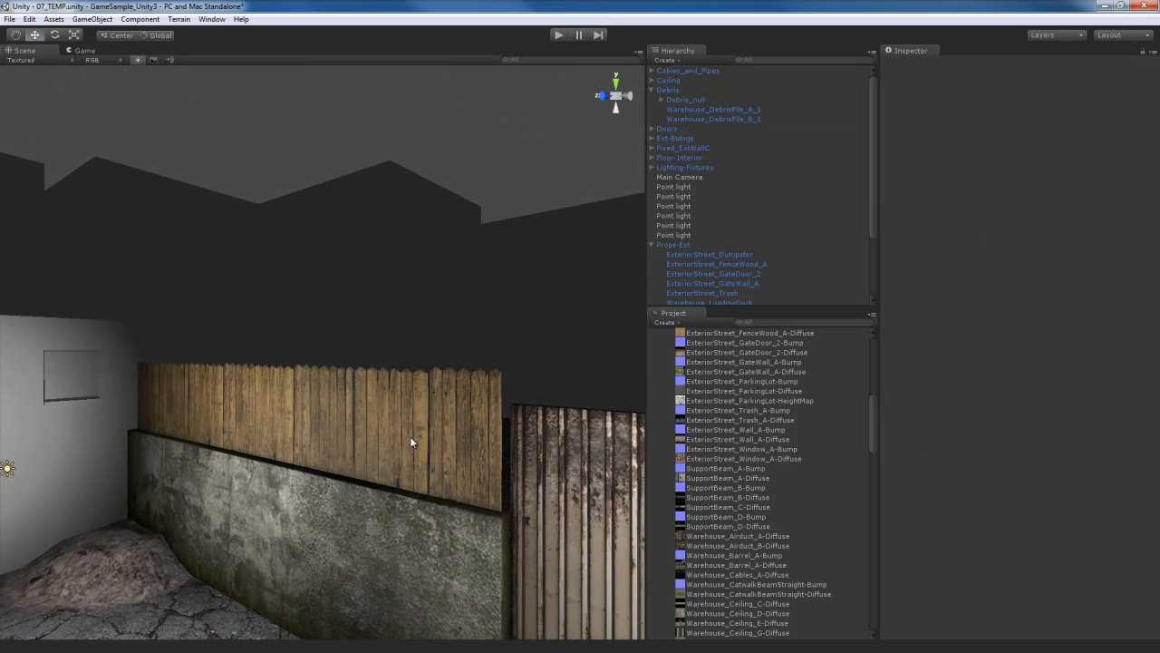
- Select the untextured windowed wall ExteriorStreet_Wall_A_1 and assign ExteriorStreet_Wall_A-Diffuse as its material's base texture
alt+drag(515, 410, 320, 474)
scroll(403, 477, up, 5)
scroll(417, 482, down, 2)
click(430, 371)
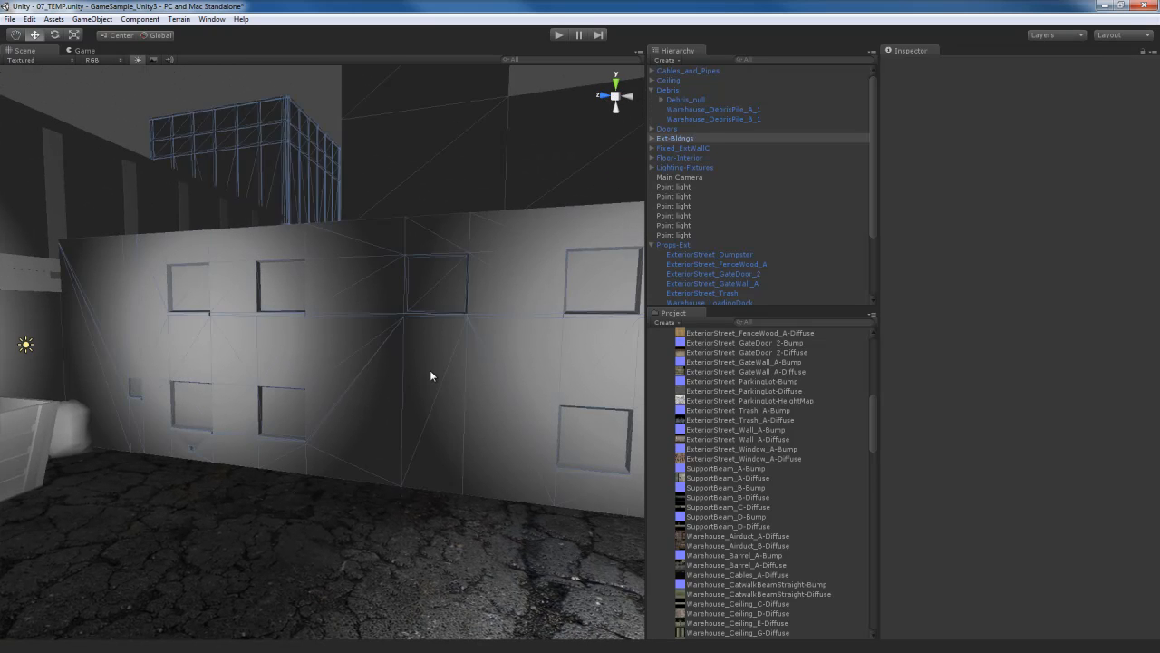
click(430, 372)
key(f)
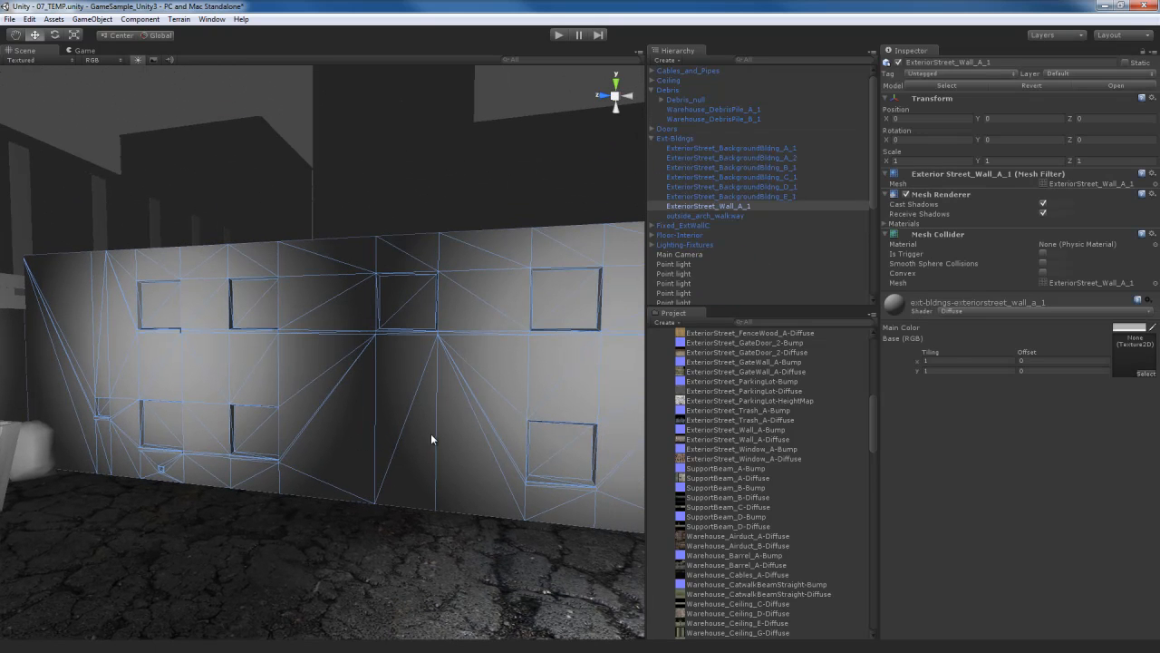
click(1144, 374)
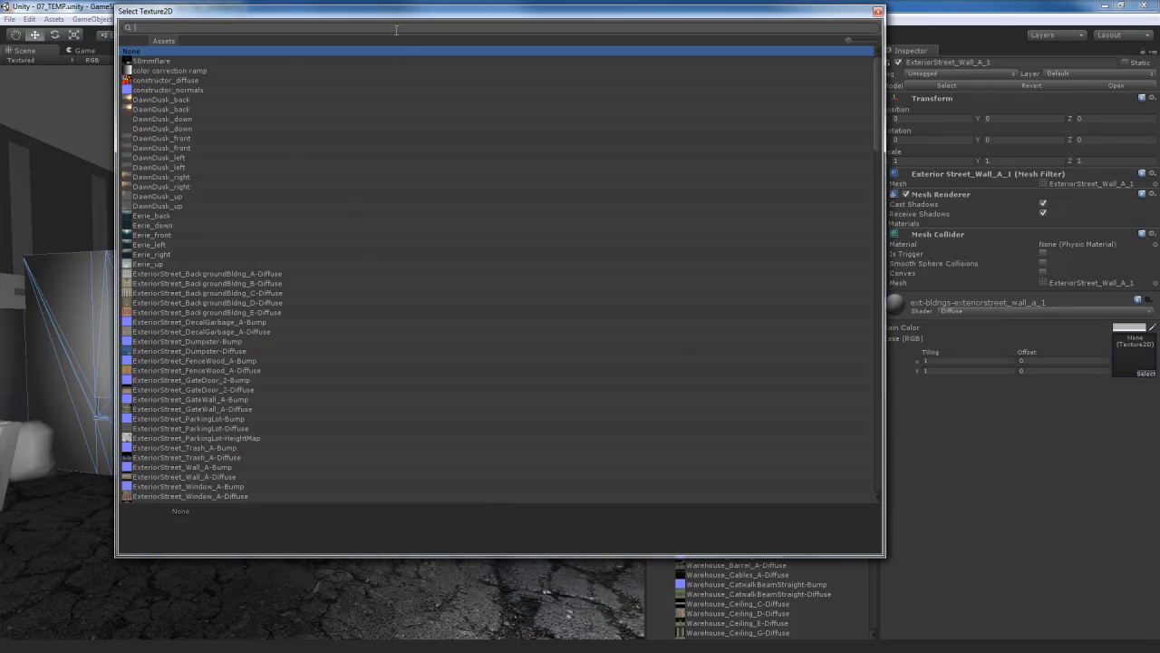
text(ex)
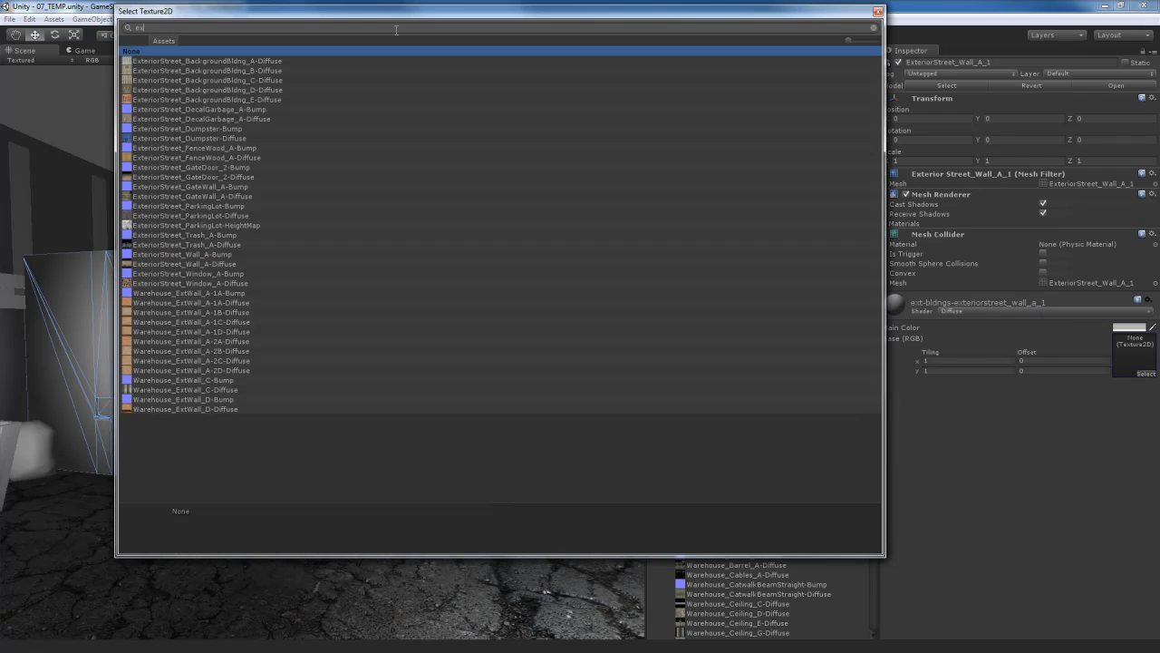
text(t str)
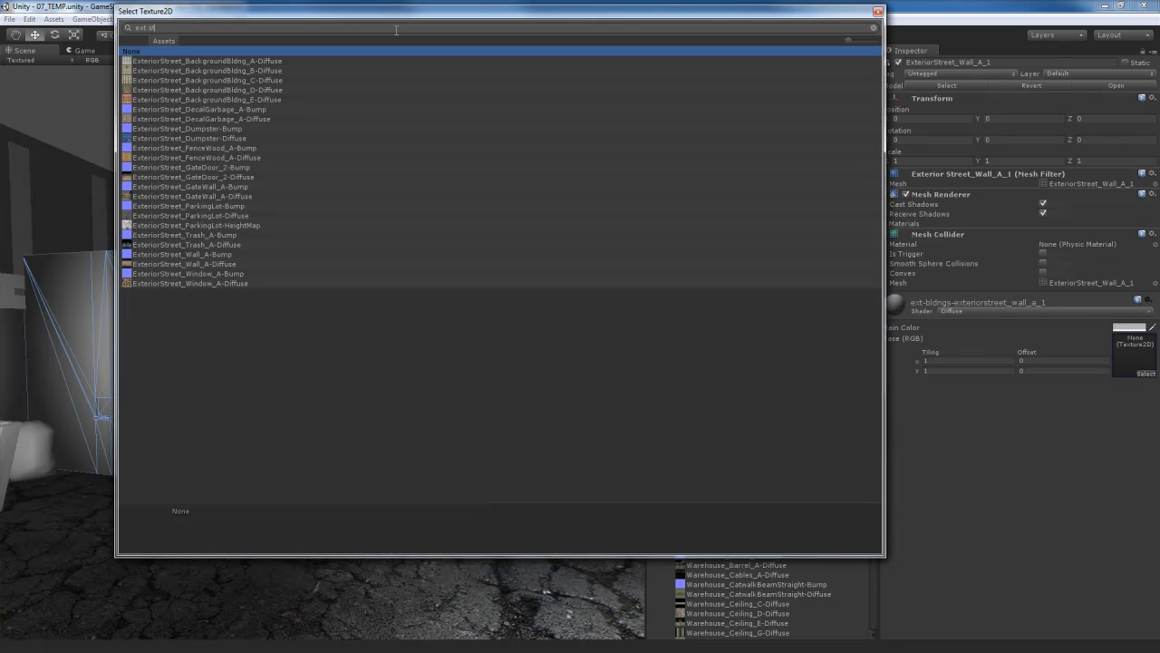
text(eet wall)
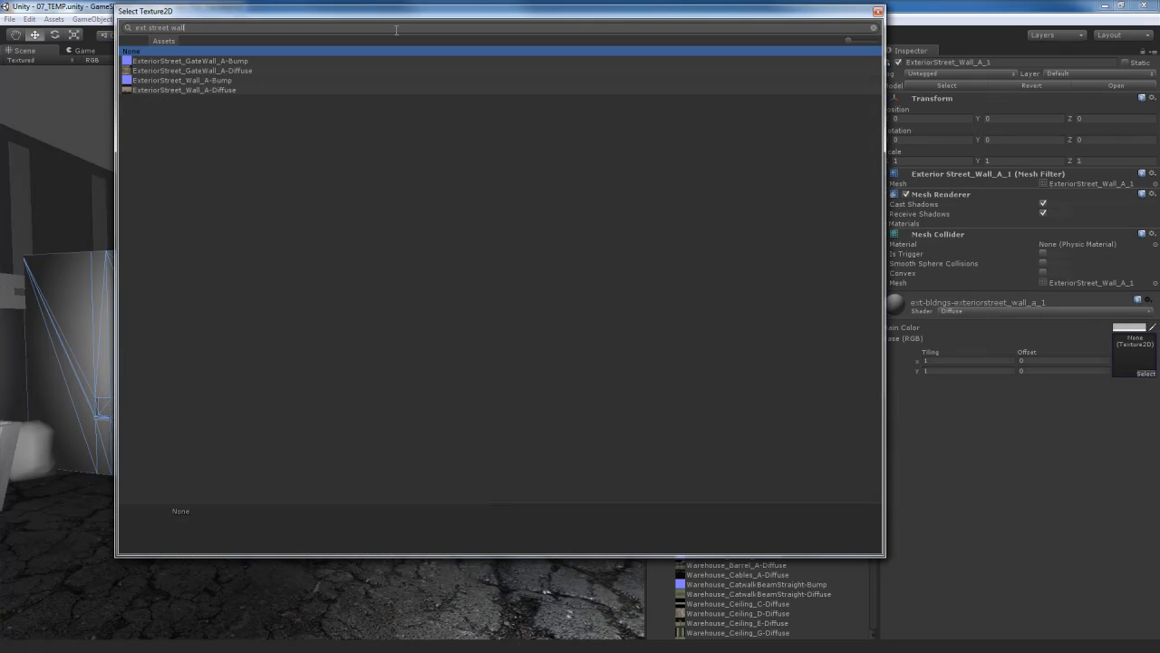
click(171, 88)
double_click(187, 92)
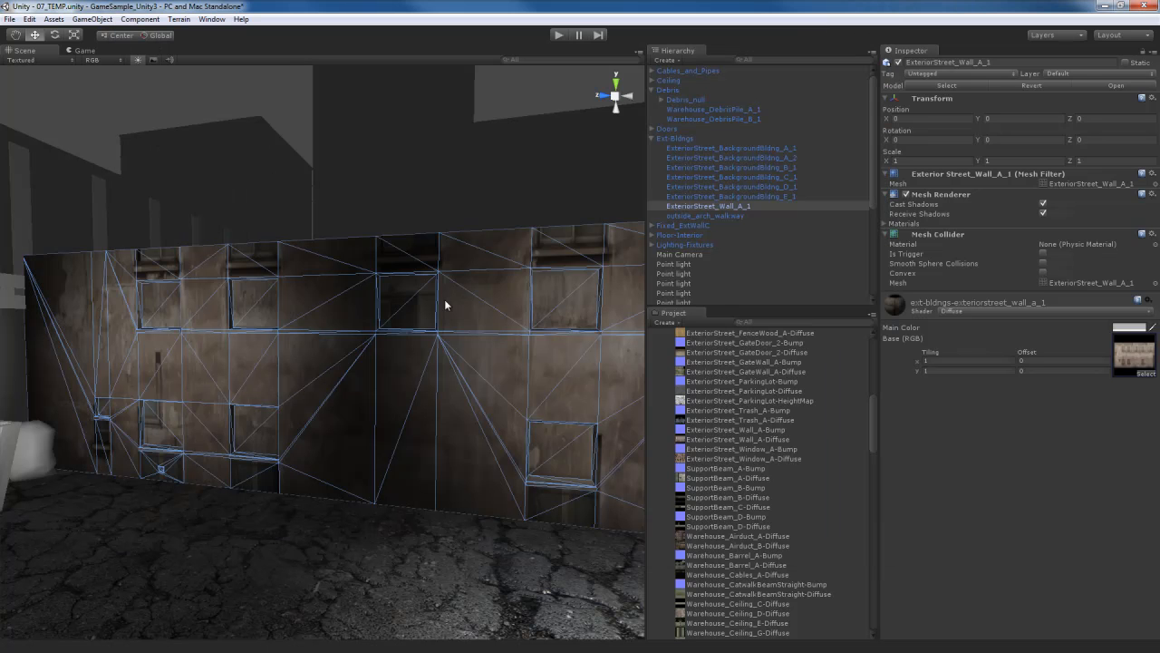
- Enable Swap UVs in the import settings of the Ext-Bldngs mesh and apply the change
key(f)
mouse_move(424, 366)
alt+mouse_down()
mouse_move(470, 378)
mouse_move(391, 368)
mouse_move(401, 365)
alt+mouse_up()
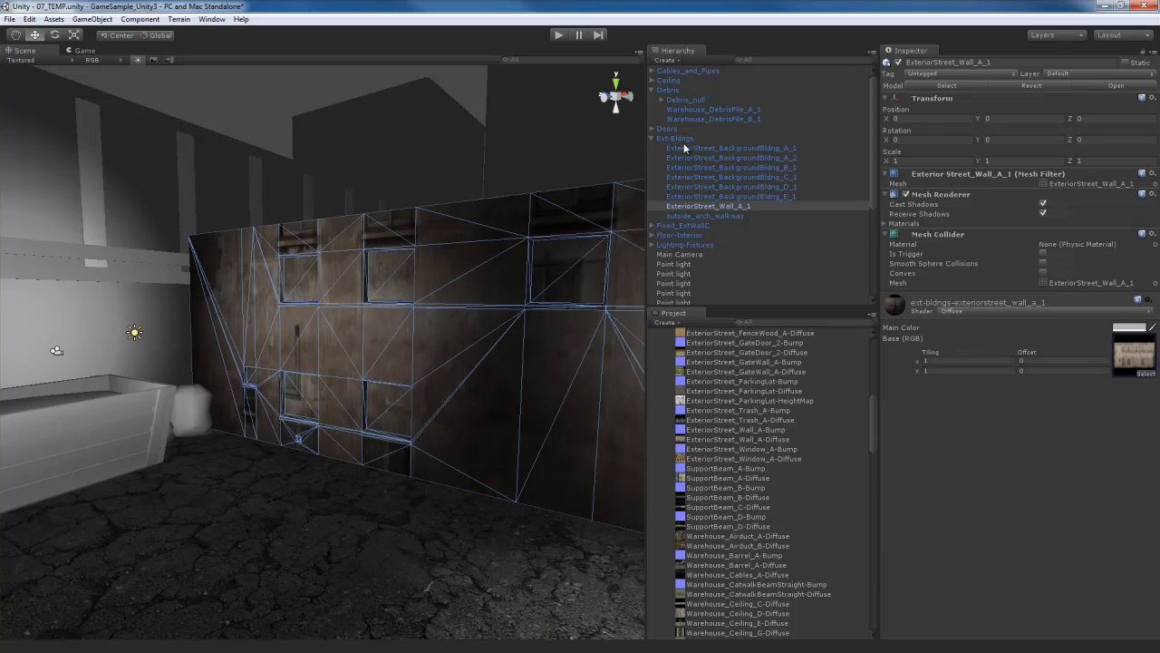
drag(873, 422, 873, 365)
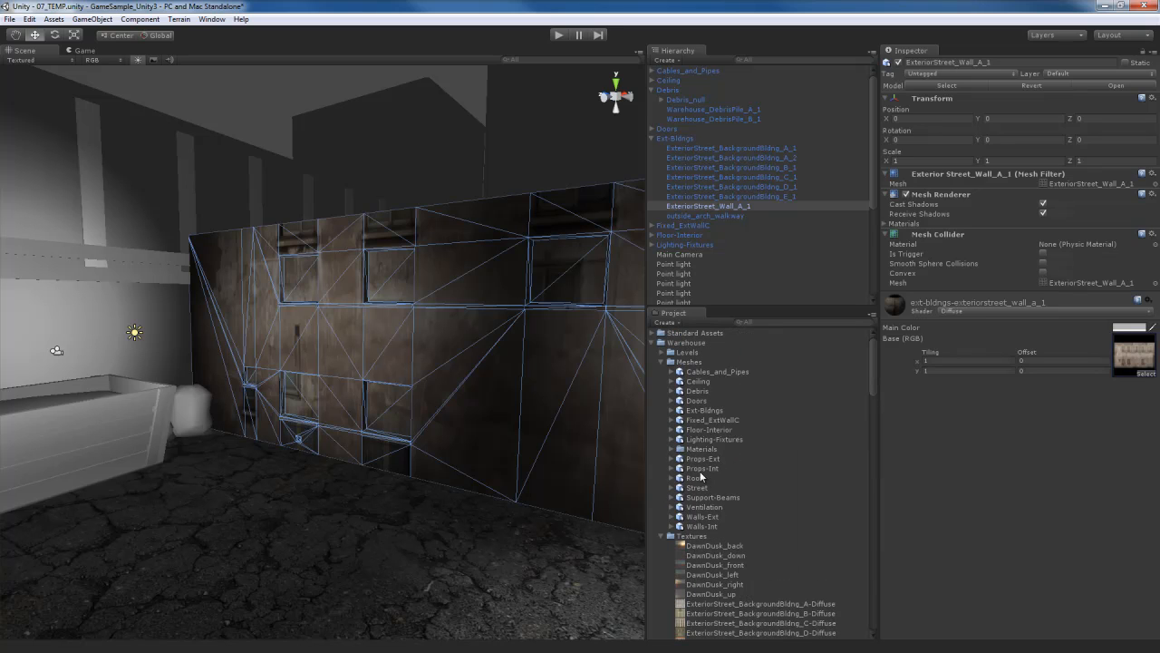
click(707, 410)
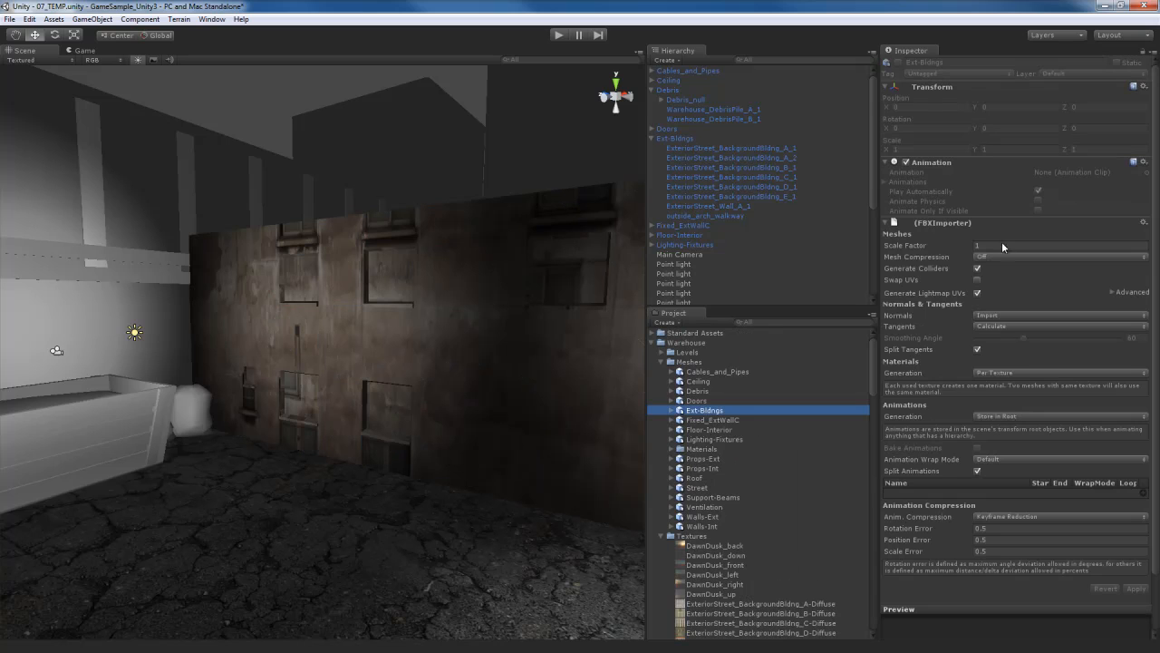
click(978, 281)
click(1137, 589)
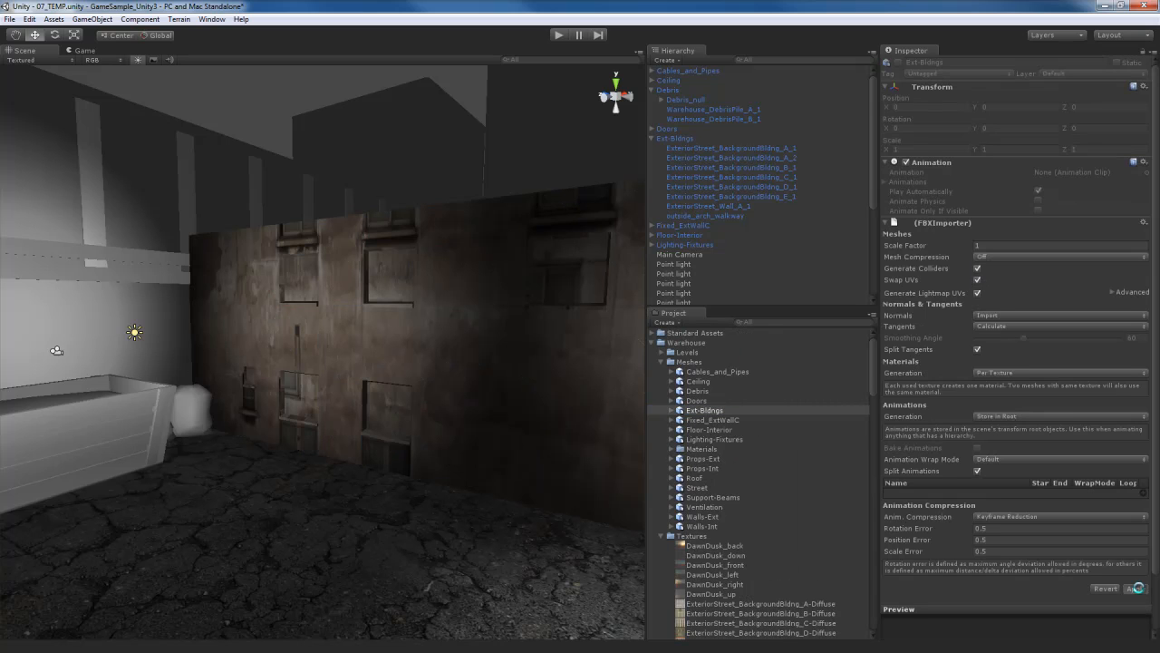
- Change the windowed wall's shader to Bumped Specular and assign ExteriorStreet_Wall_A-Bump as its normal map, fixing the texture's import type
right_drag(442, 425, 490, 414)
click(487, 375)
click(1046, 311)
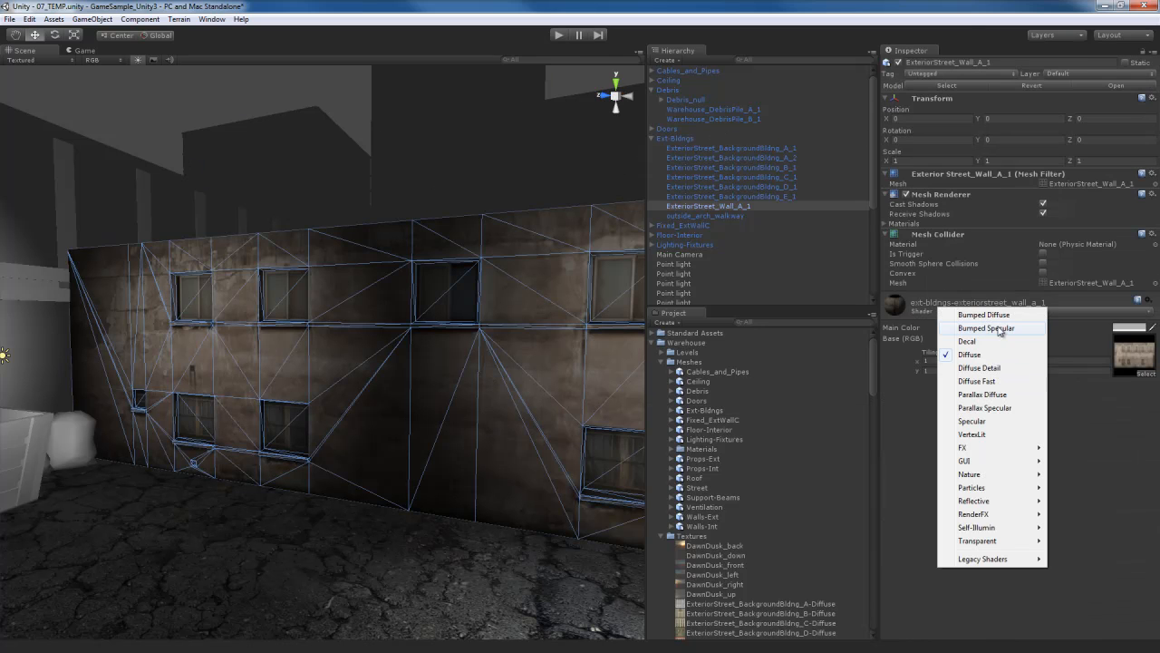
click(1000, 329)
click(1138, 385)
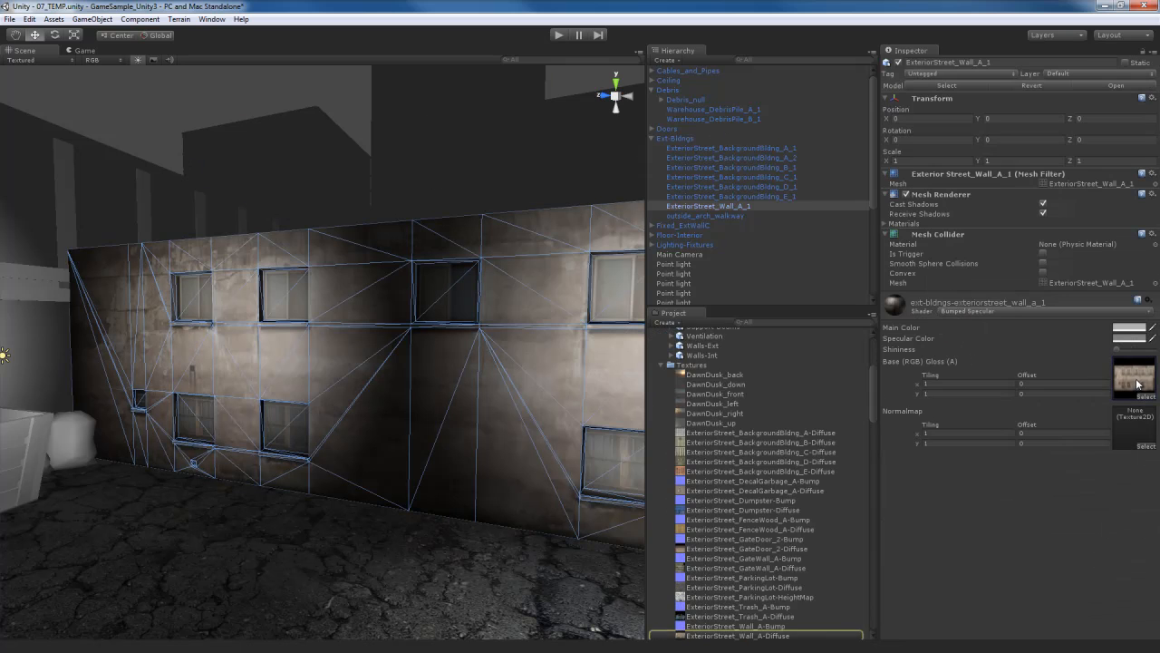
drag(1031, 441, 1144, 438)
click(1130, 467)
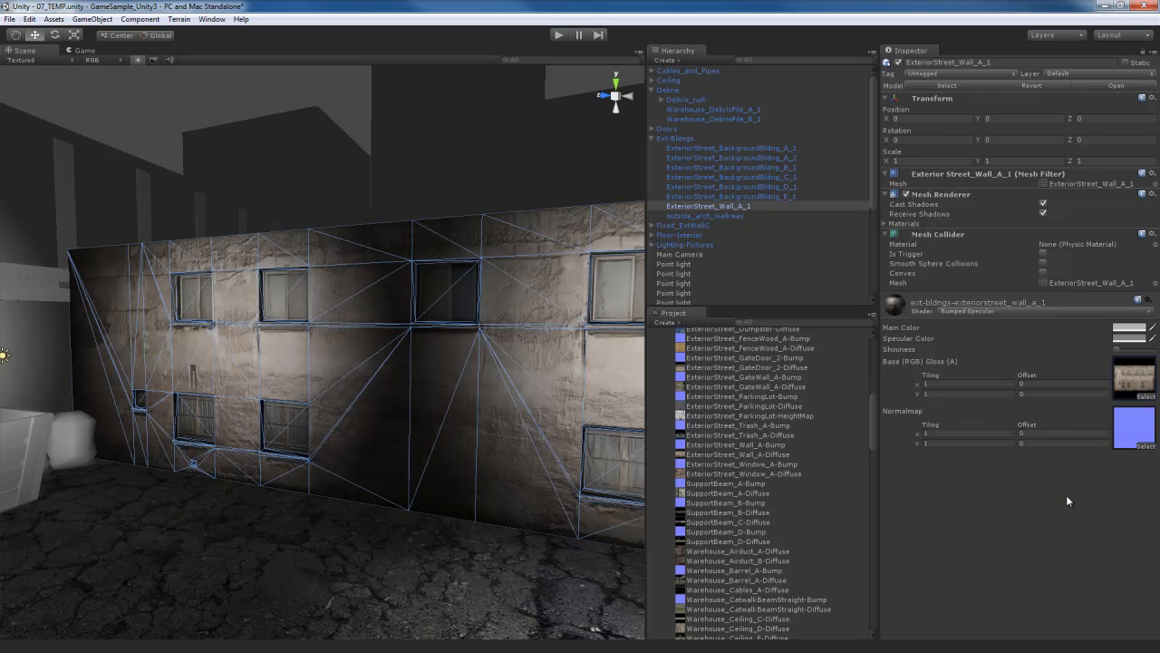
- Enable Generate Alpha from Greyscale on the ExteriorStreet_Wall_A-Diffuse texture and apply the import settings
click(1132, 386)
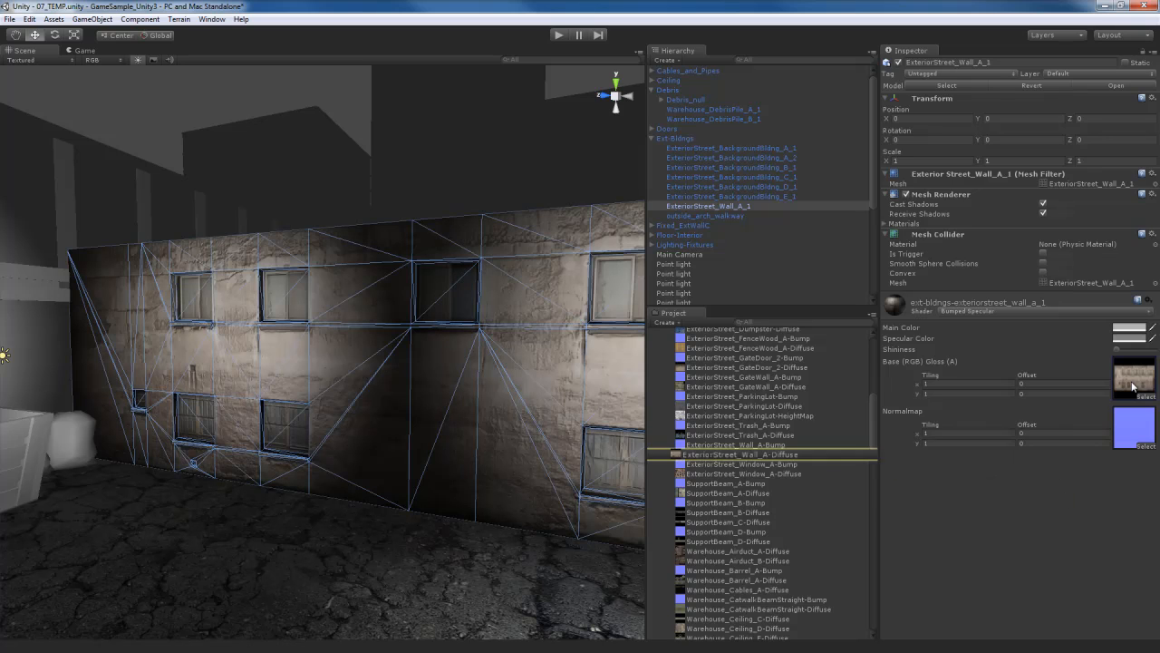
click(770, 454)
click(941, 151)
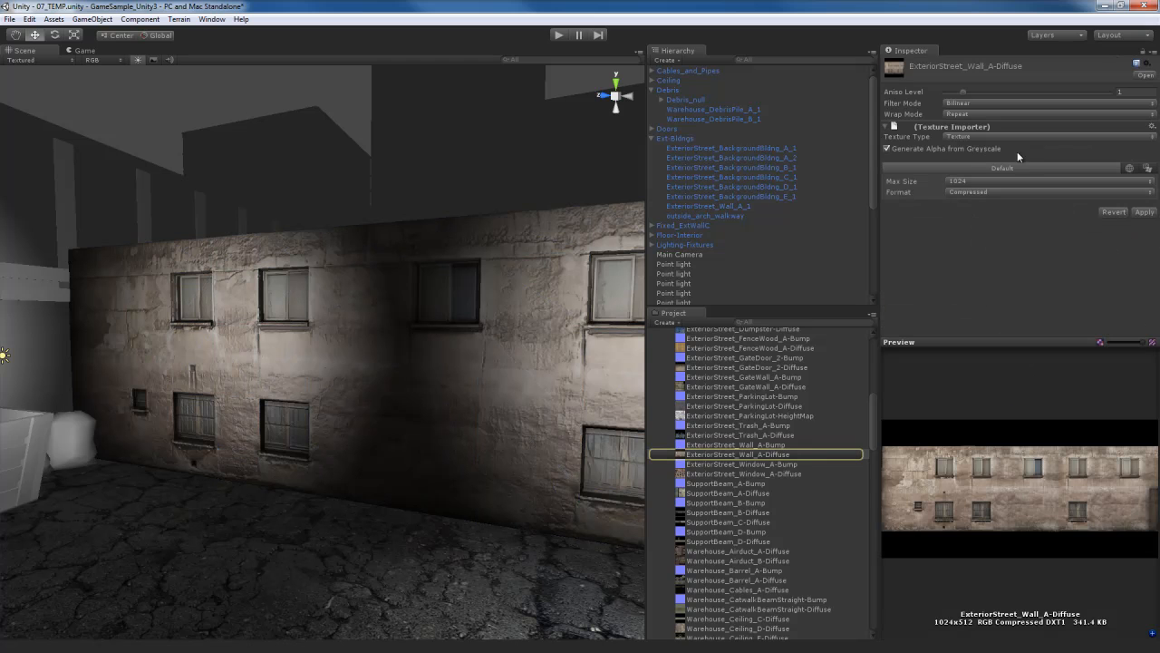
click(1144, 212)
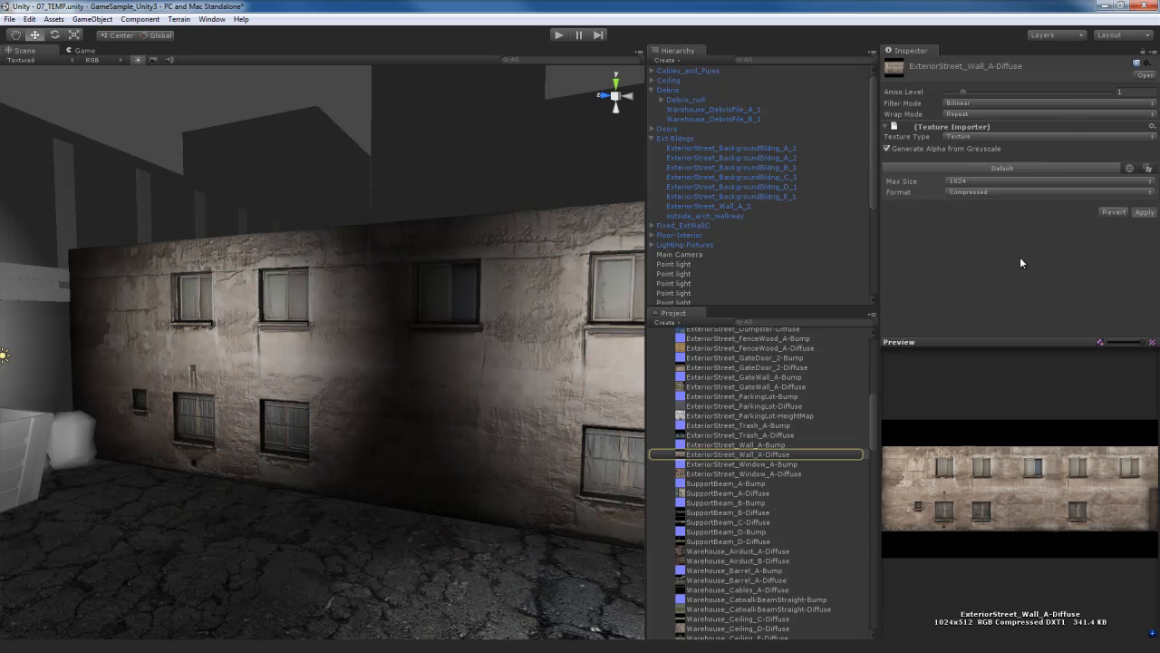
- Select the trash bags beside the dumpster and change their material's shader to Bumped Specular
right_drag(423, 410, 318, 451)
click(335, 315)
click(336, 315)
mouse_move(354, 406)
right_down()
mouse_move(366, 388)
mouse_move(333, 411)
right_up()
key(w)
click(417, 374)
right_drag(402, 404, 459, 424)
click(459, 377)
click(952, 310)
click(993, 334)
- Give the trash material ExteriorStreet_Trash_A-Diffuse as base texture and ExteriorStreet_Trash_A-Bump as normal map, fixing the bump texture's import type
click(1146, 396)
text(trash)
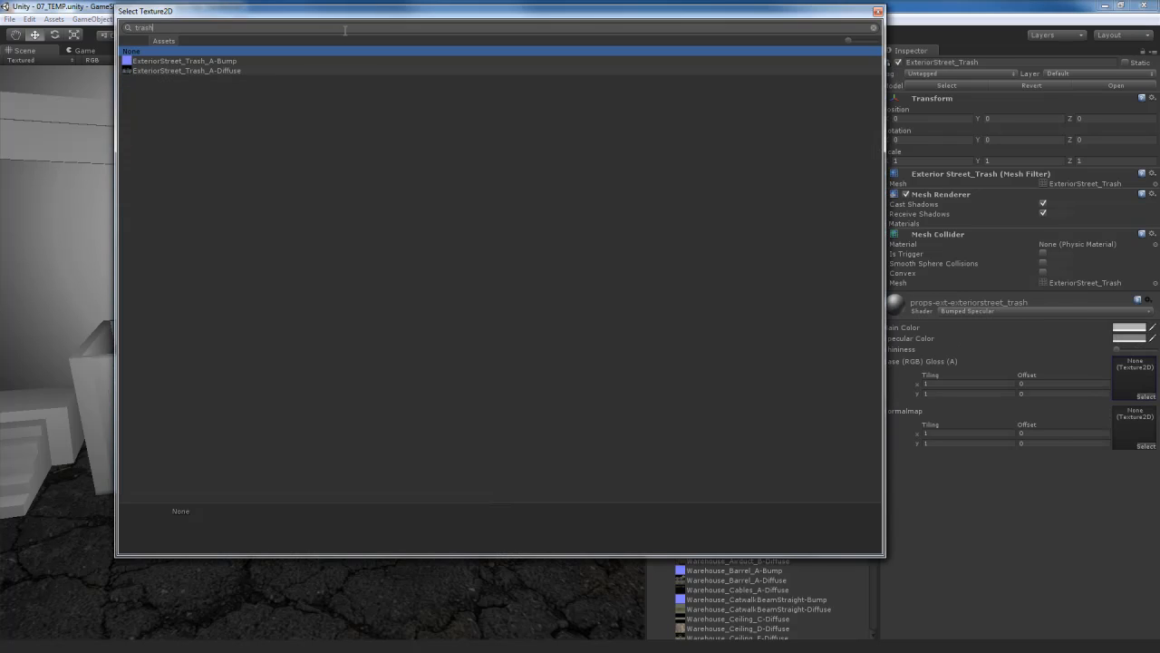
double_click(187, 71)
click(1131, 379)
drag(752, 425, 1130, 383)
click(1139, 464)
- Enable Generate Alpha from Greyscale on the ExteriorStreet_Trash_A-Diffuse texture and apply the import settings
click(1132, 379)
click(771, 435)
click(888, 149)
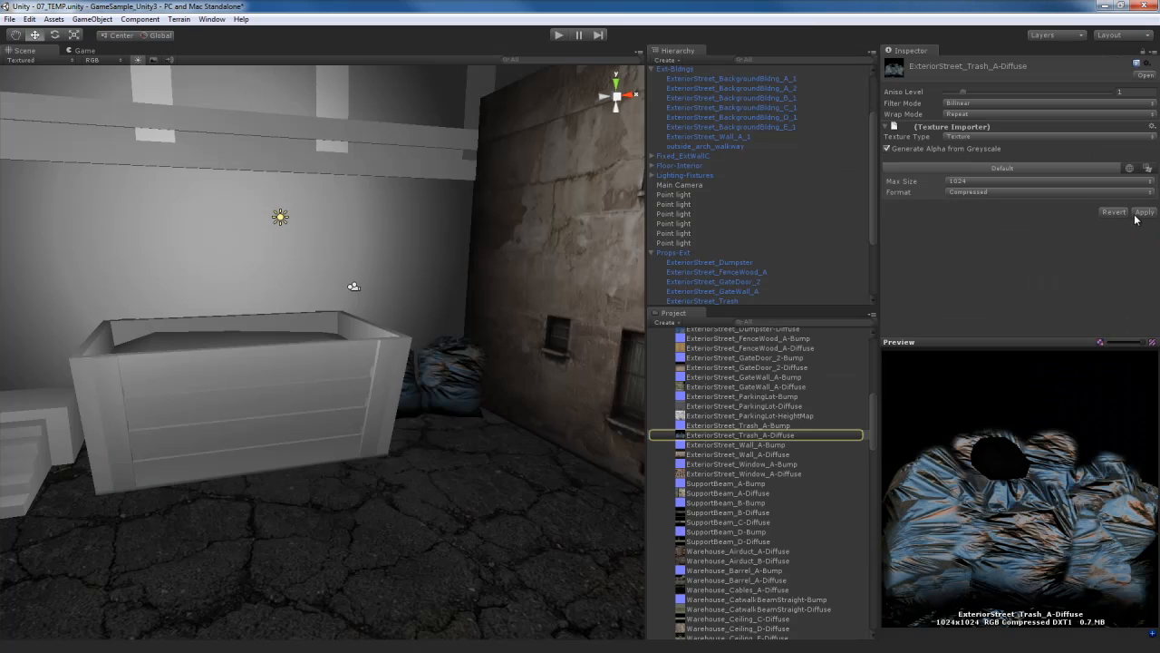
- Select the dumpster in the scene and change its material's shader to Bumped Specular
alt+drag(504, 413, 508, 437)
click(506, 436)
click(644, 357)
alt+drag(412, 440, 456, 445)
click(456, 445)
click(997, 311)
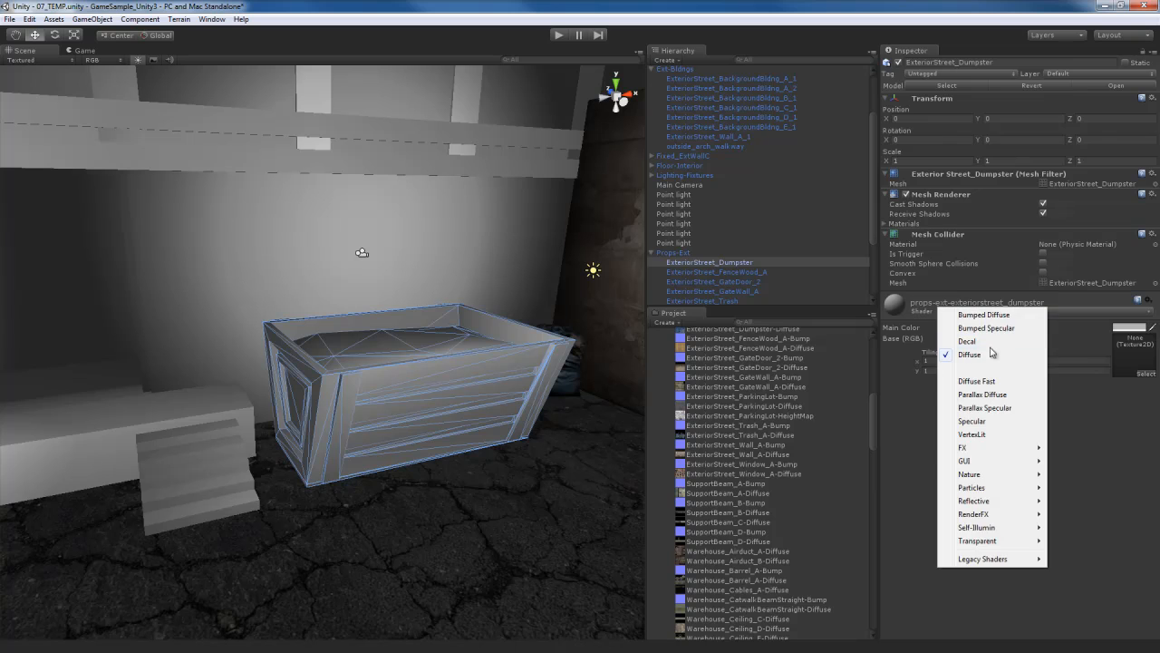
click(1009, 317)
click(1036, 311)
click(1011, 330)
- Give the dumpster material ExteriorStreet_Dumpster-Diffuse as base texture and ExteriorStreet_Dumpster-Bump as normal map, fixing the bump texture's import type
click(1145, 396)
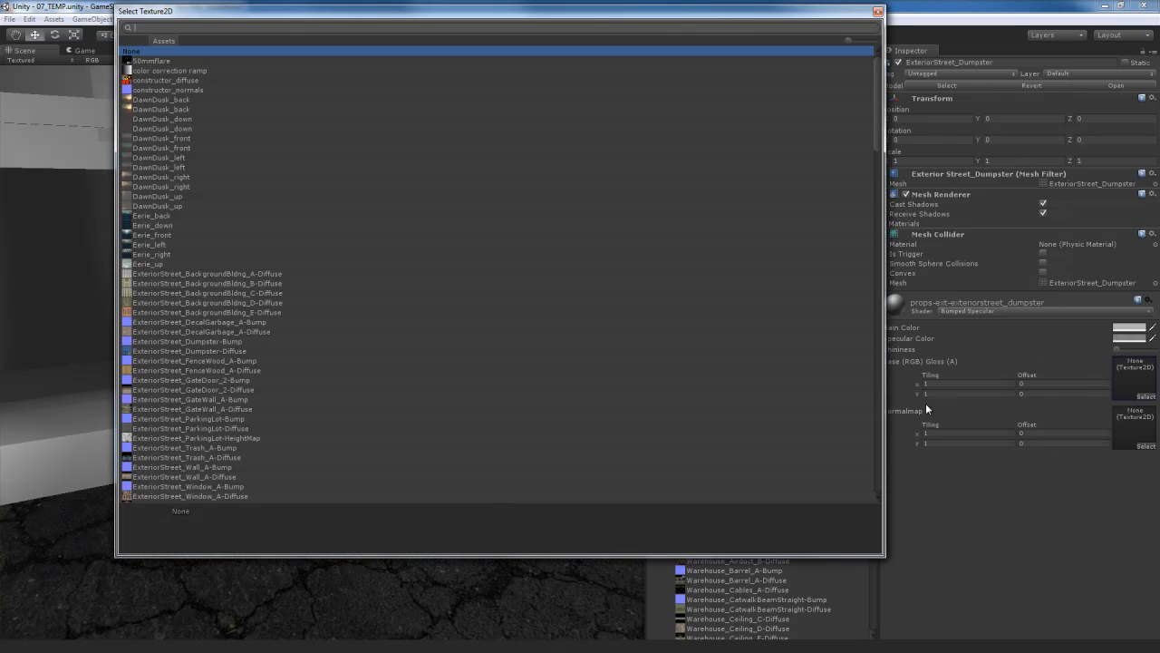
text(dumpster)
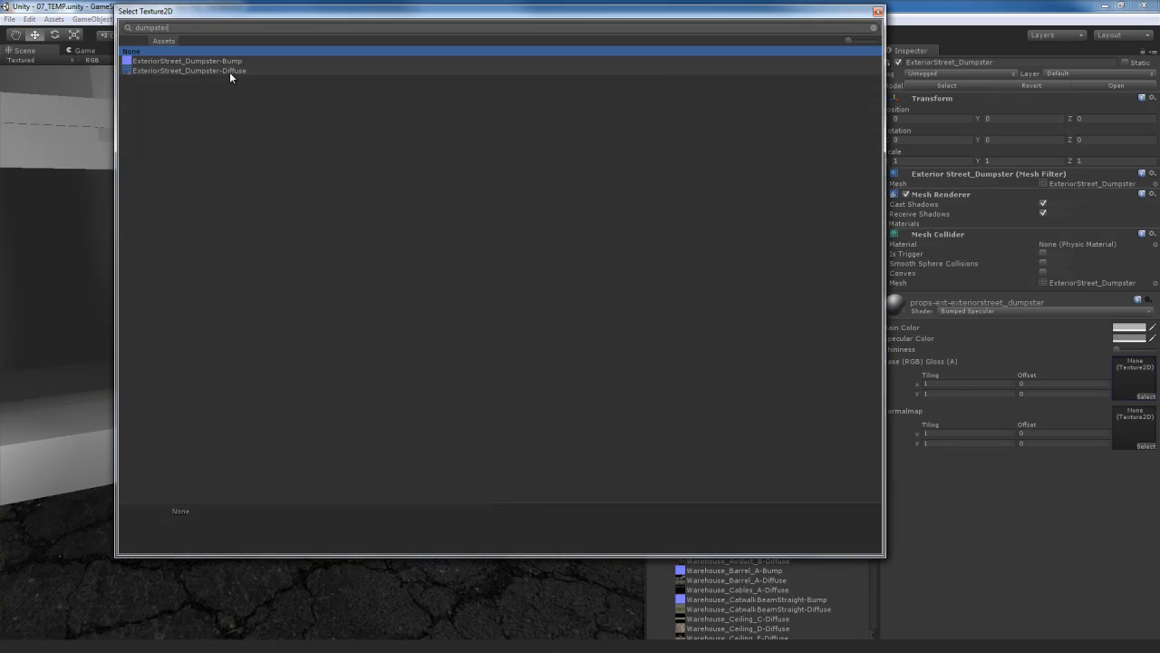
double_click(229, 72)
click(1131, 374)
scroll(797, 355, up, 4)
drag(767, 396, 1132, 381)
click(1138, 470)
- Enable Generate Alpha from Greyscale on ExteriorStreet_Dumpster-Diffuse, apply it, and reselect the dumpster to view it with the surrounding lot
double_click(1133, 375)
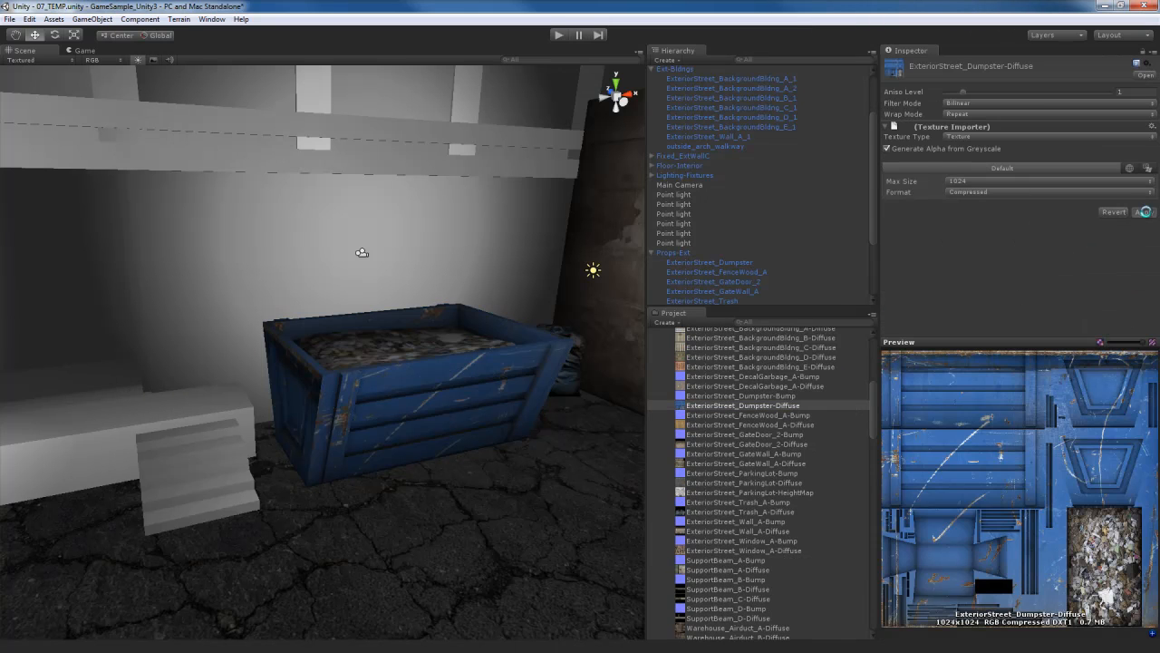
click(454, 439)
alt+drag(453, 439, 312, 435)
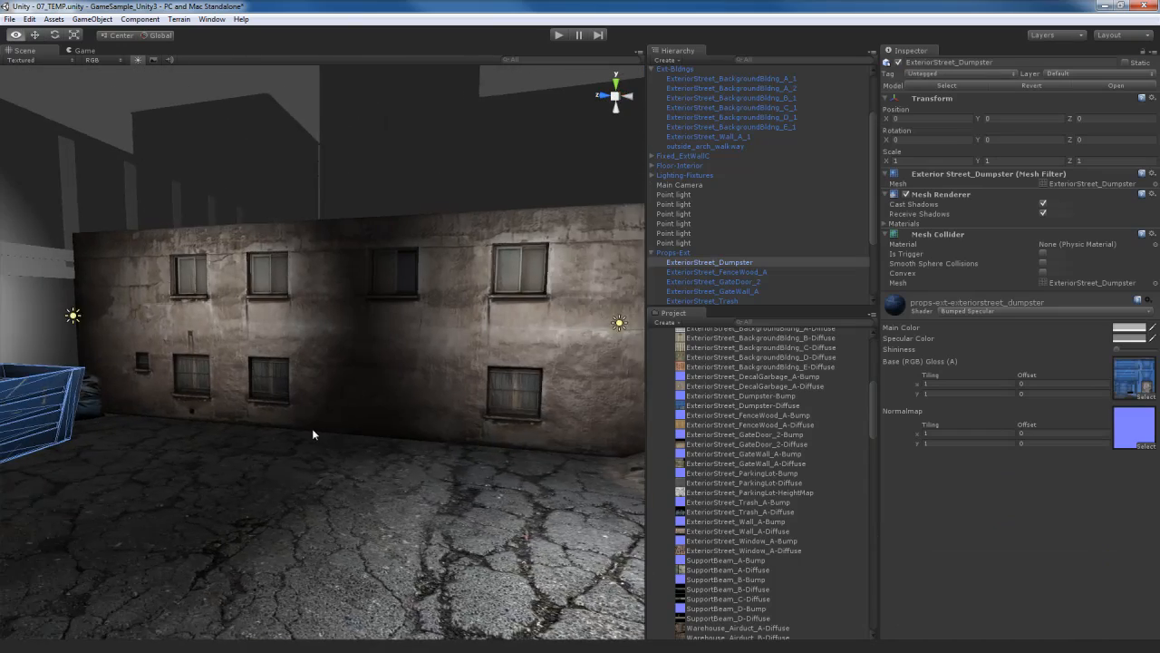
key(a)
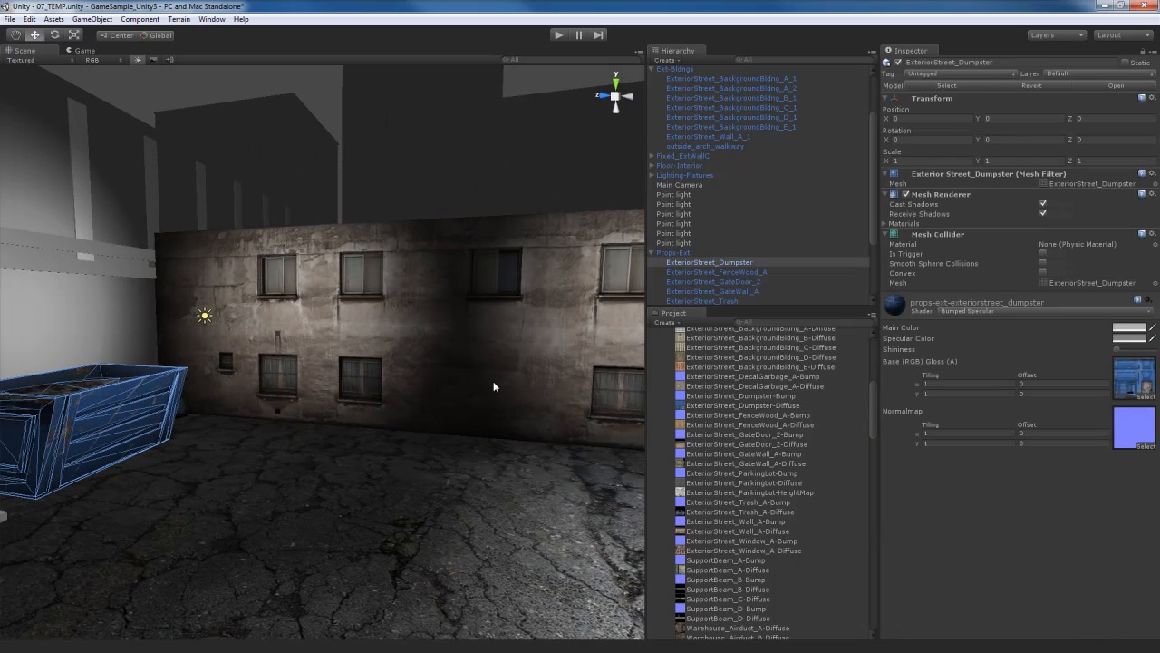